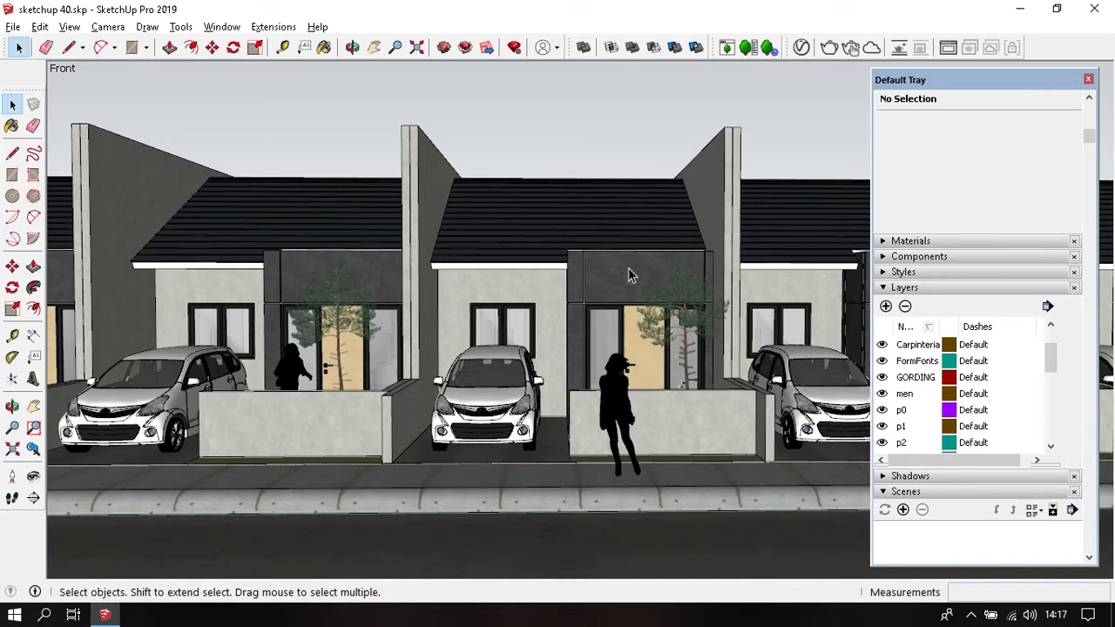
Step: Hide the canopy slab and the panel beneath it above the middle house's entrance
middle_click_drag(628, 267, 642, 436)
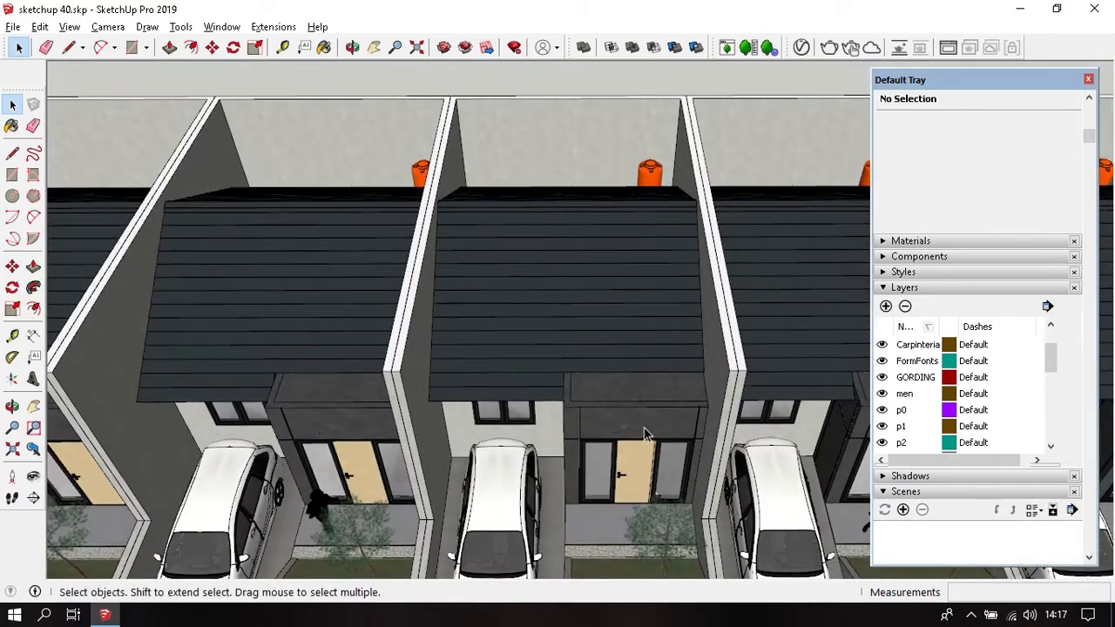
scroll(624, 386, "up", 2)
right_click(623, 380)
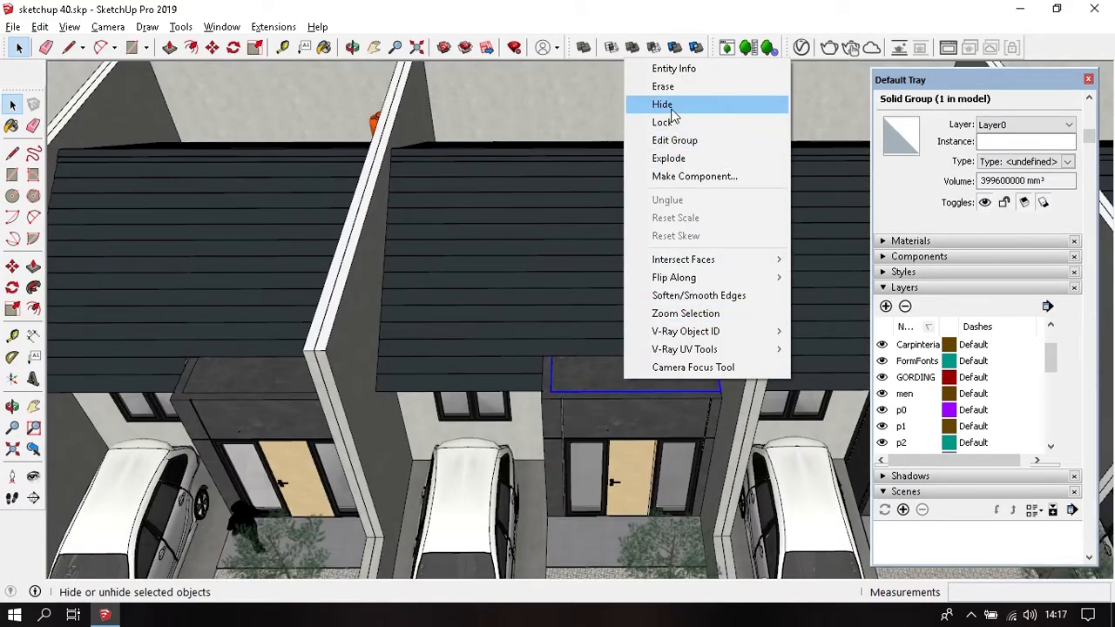
left_click(670, 104)
middle_click_drag(679, 436, 639, 448)
scroll(640, 448, "up", 1)
right_click(631, 392)
left_click(671, 112)
middle_click_drag(680, 366, 705, 397)
middle_click_drag(601, 361, 596, 416)
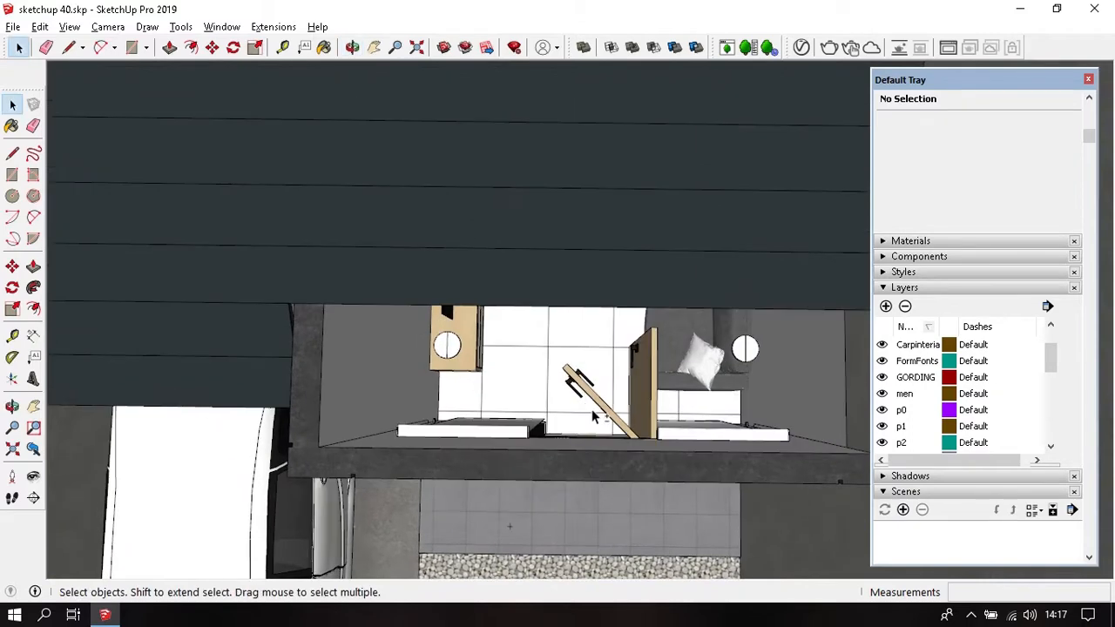
middle_click_drag(621, 460, 586, 425)
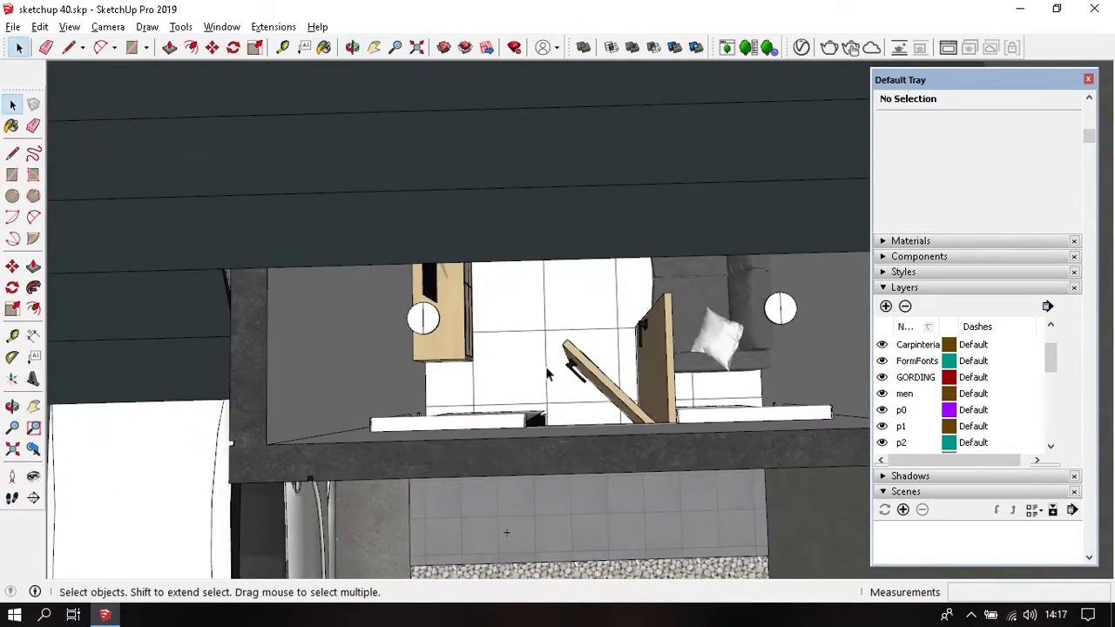
middle_click_drag(606, 325, 587, 427)
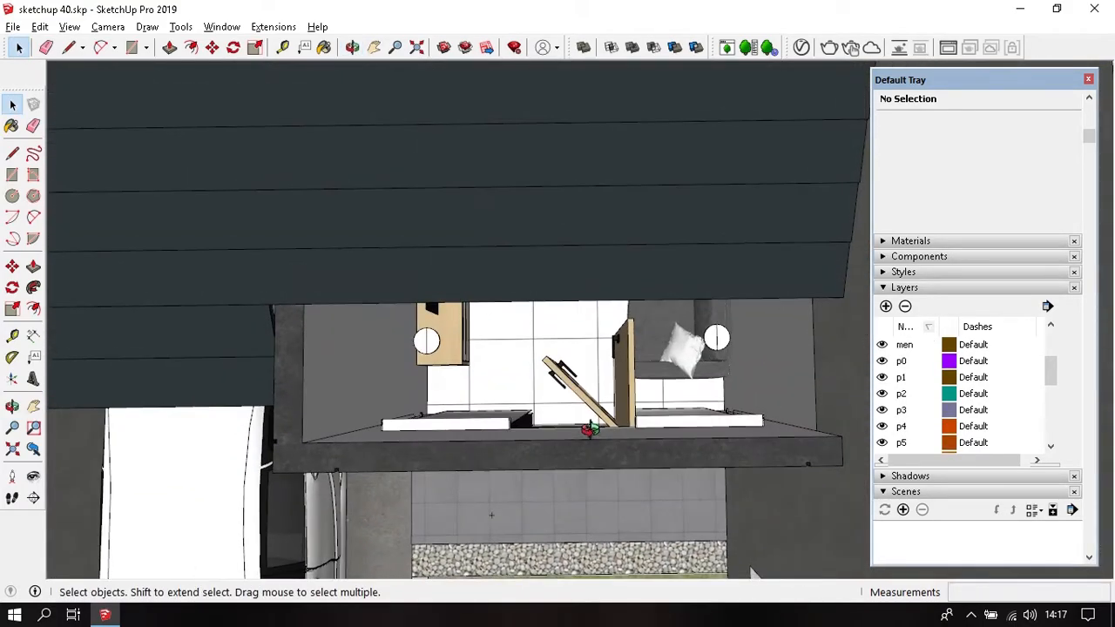
Step: Turn off layers p2 and p1 so that only the closed front door is shown
left_click(882, 393)
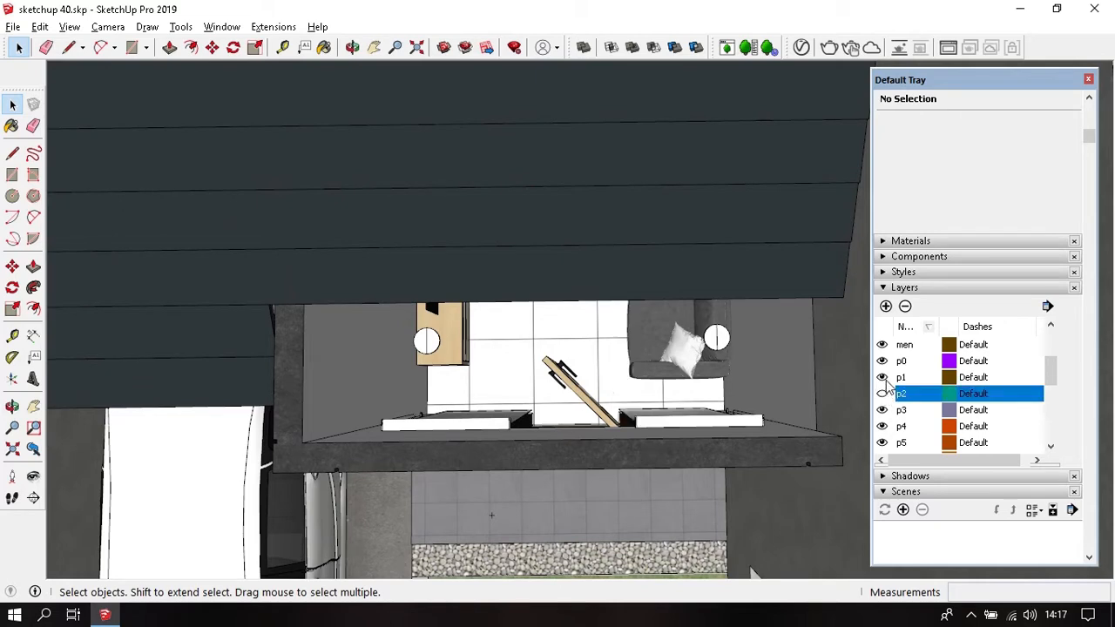
left_click(882, 377)
middle_click_drag(585, 414, 592, 457)
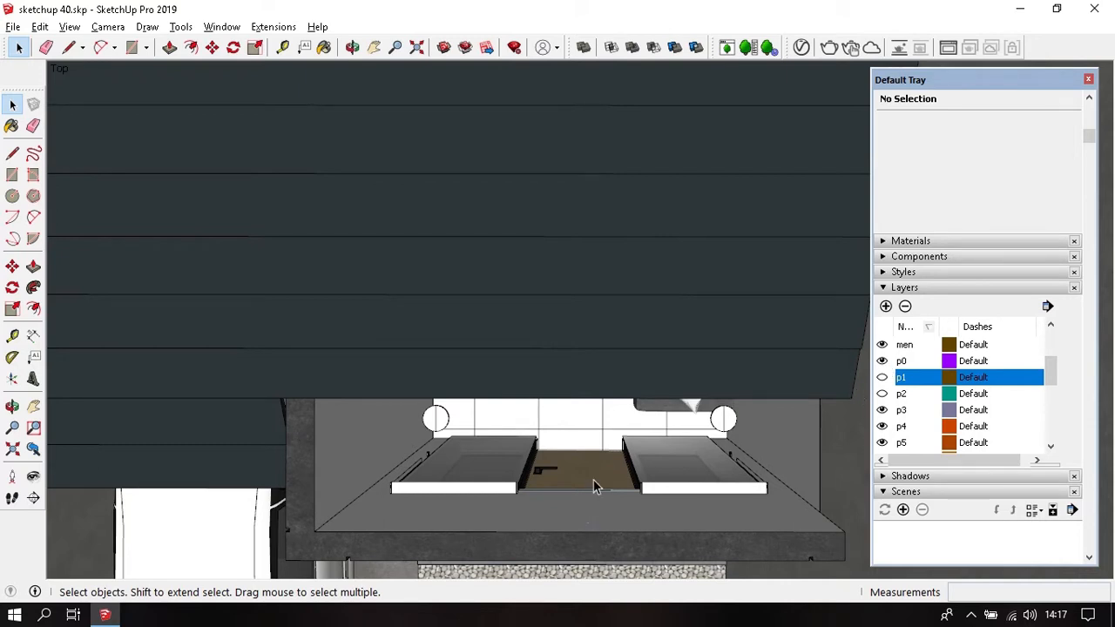
middle_click(603, 444)
middle_click_drag(603, 444, 604, 457)
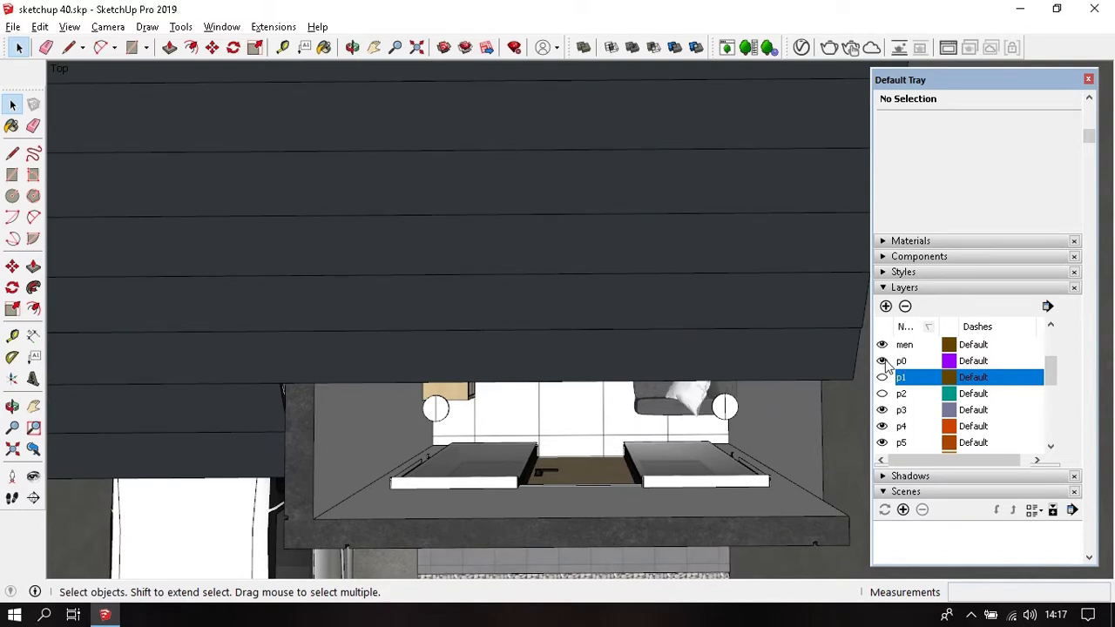
Step: Turn off layer p0, and switch layer p1 on and off to preview the half-open front door
left_click(882, 361)
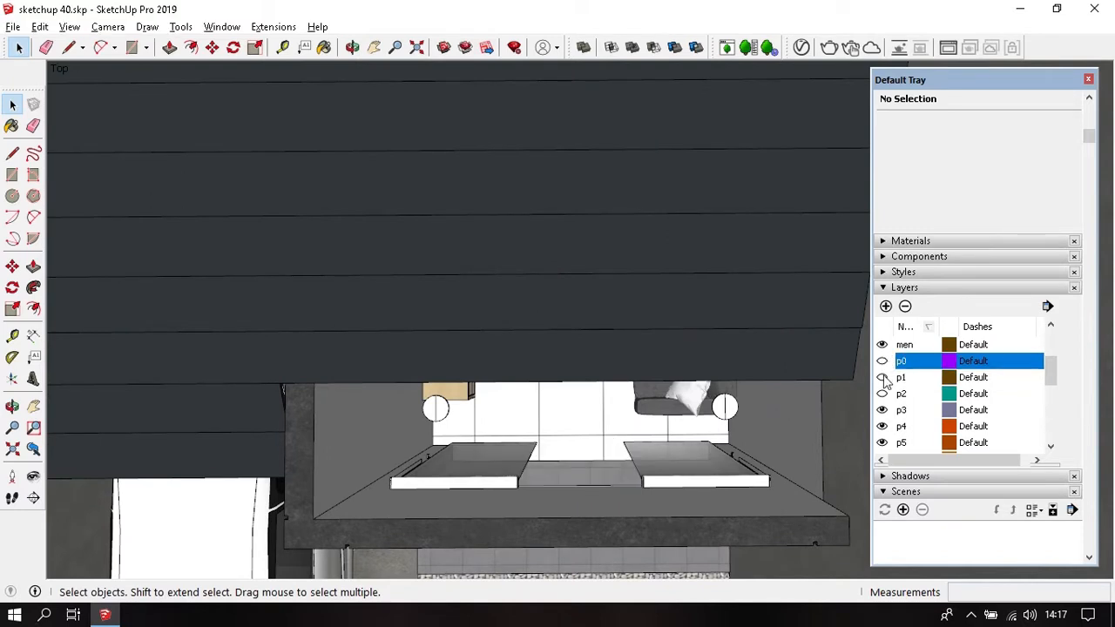
left_click(881, 377)
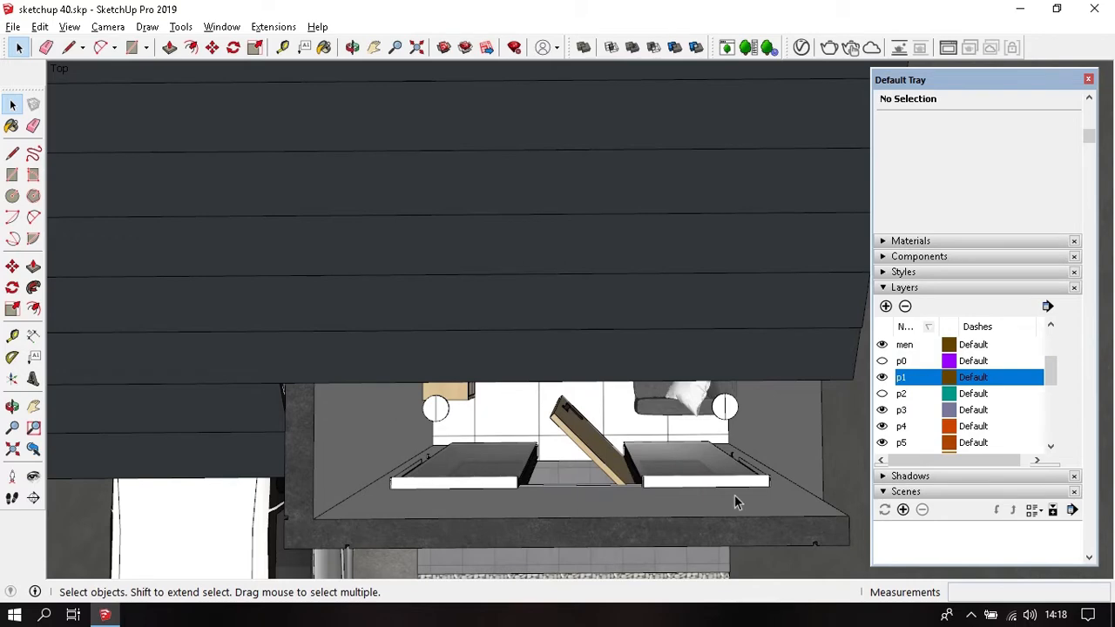
left_click(882, 377)
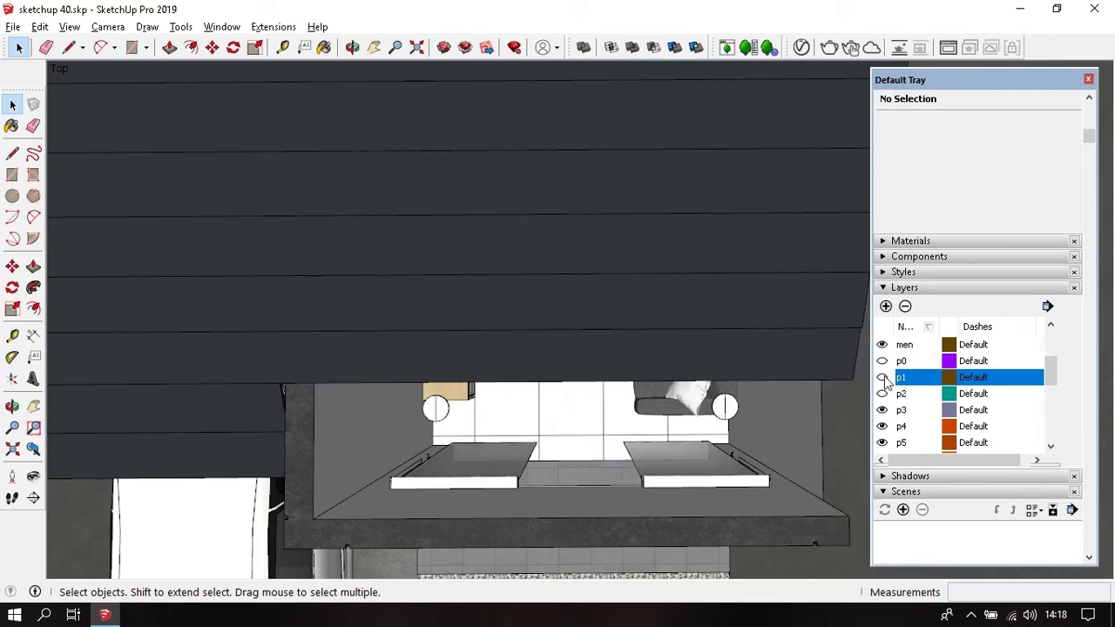
Step: Preview the fully open front door on layer p2, and turn layers p1 and p0 back on
left_click(882, 393)
middle_click_drag(658, 546, 716, 406)
scroll(679, 421, "down", 2)
mouse_move(629, 443)
middle_mouse_down()
mouse_move(593, 457)
mouse_move(649, 445)
middle_mouse_up()
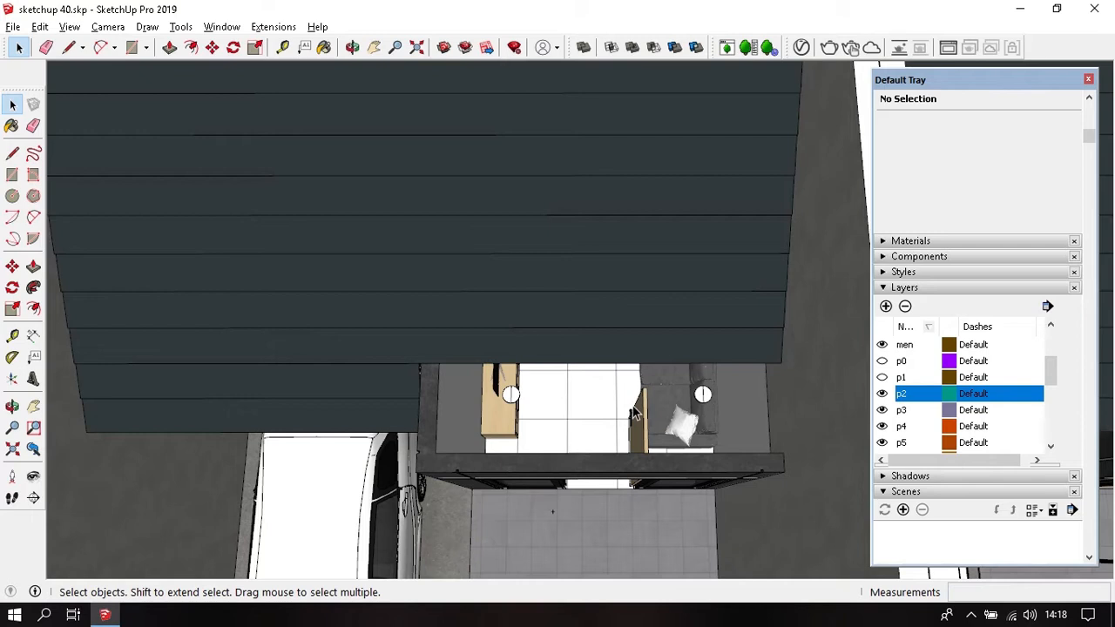
left_click(883, 378)
left_click(883, 363)
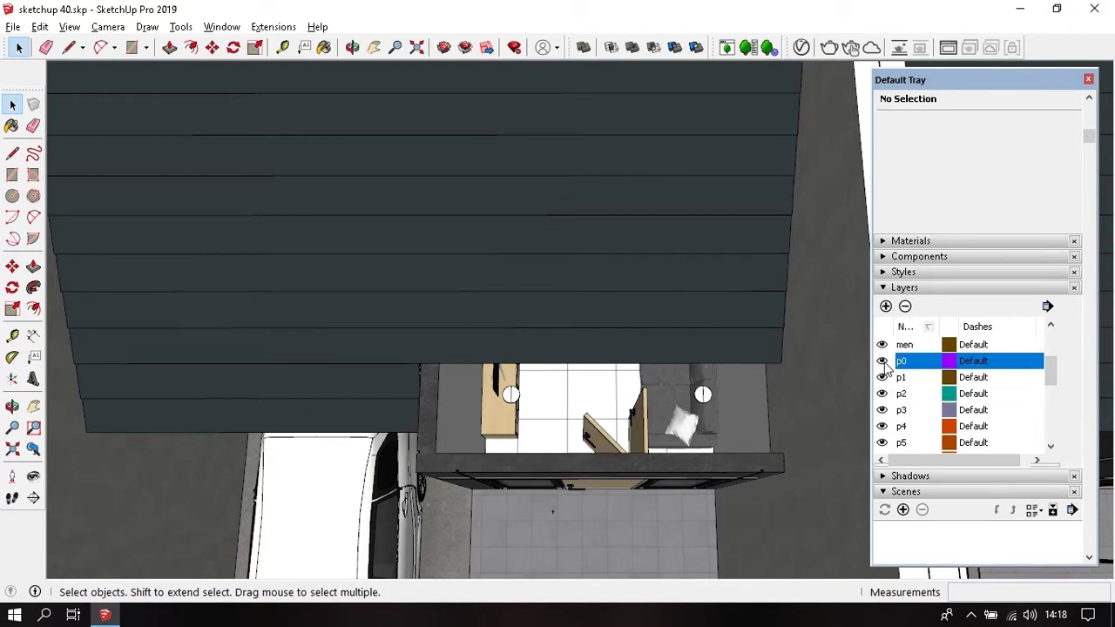
Step: Hide the middle house's tiled roof and the white surface beneath it
right_click(590, 212)
left_click(630, 251)
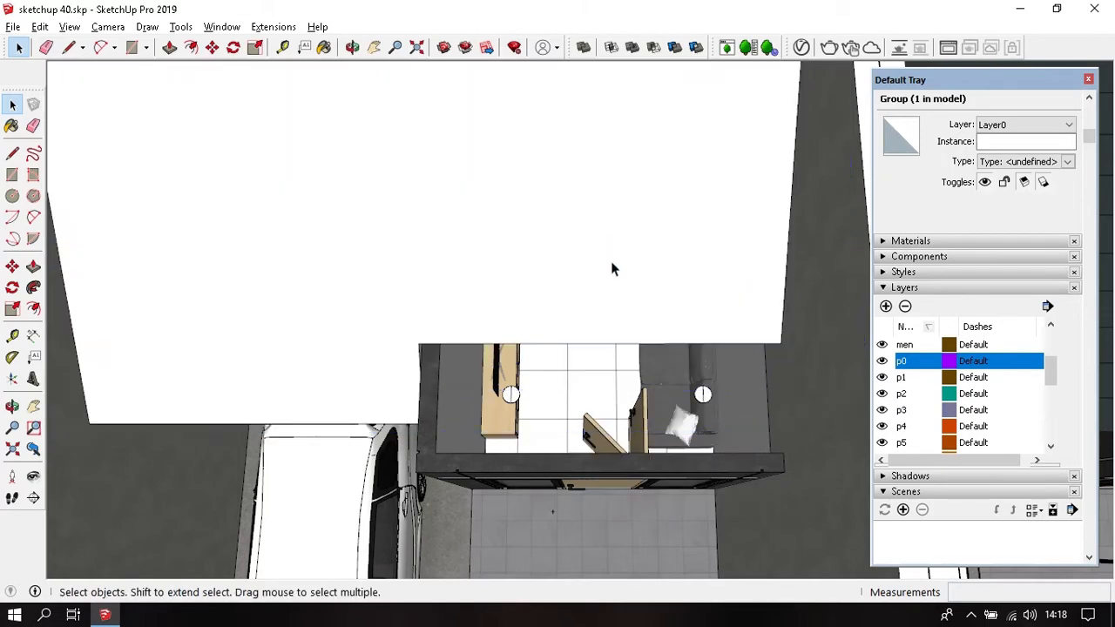
right_click(555, 199)
left_click(592, 241)
middle_click_drag(592, 241, 406, 182)
Step: Hide the remaining ceilings over the middle house's bedrooms to expose the interior
right_click(404, 174)
left_click(443, 223)
middle_click_drag(443, 223, 451, 88)
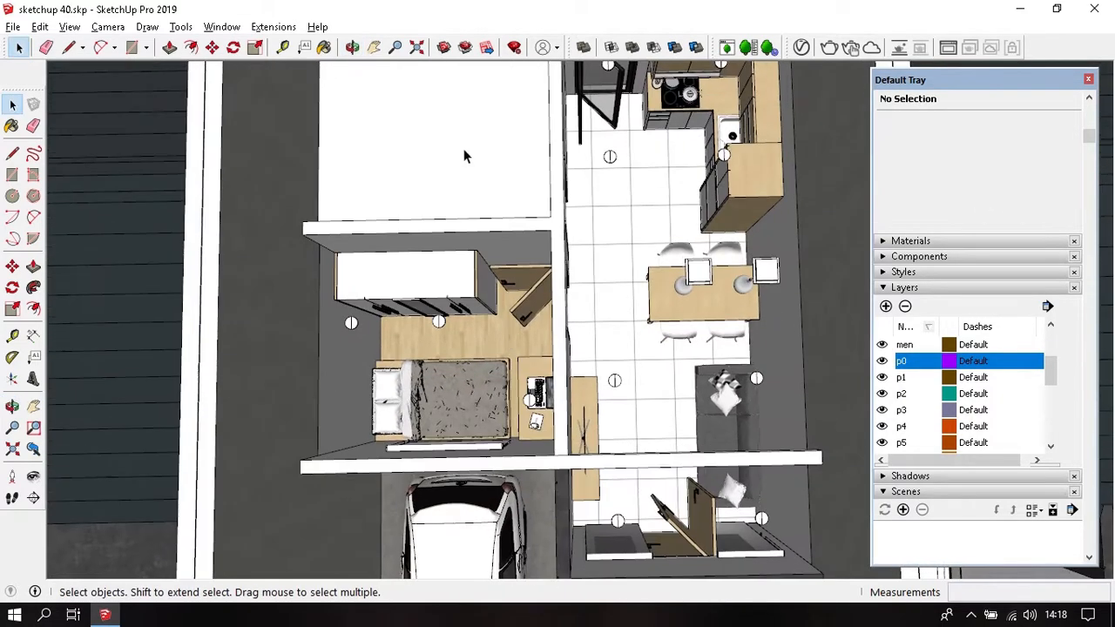
right_click(451, 86)
left_click(484, 131)
middle_click_drag(484, 131, 561, 269)
Step: Turn off the open-door layers p1, p2, p4 and p5
left_click(882, 378)
left_click(882, 393)
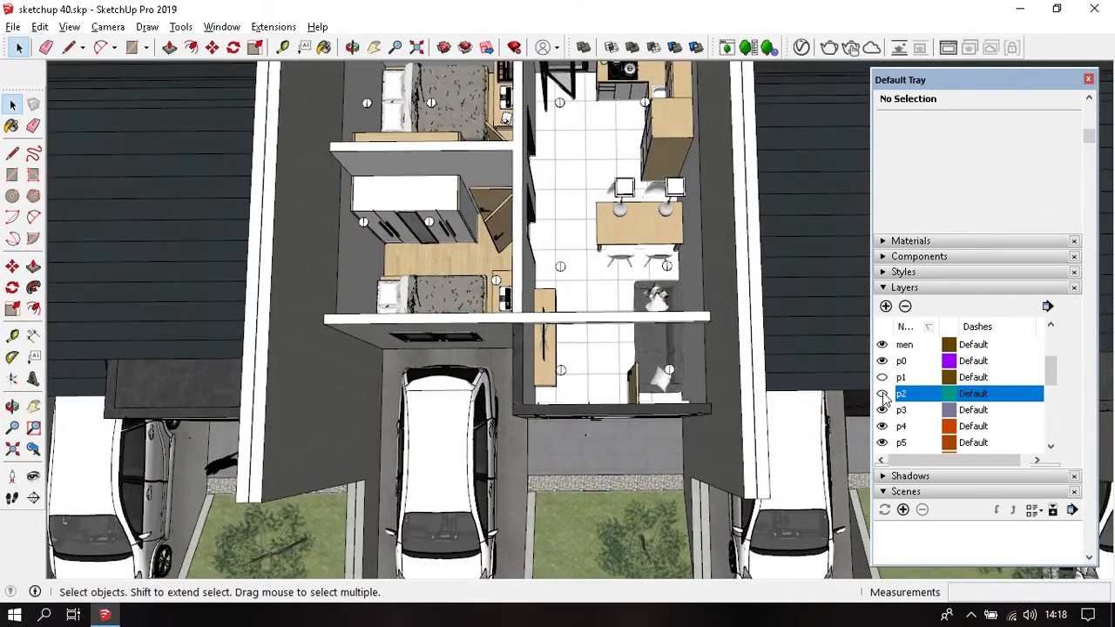
scroll(896, 388, "down", 1)
left_click(883, 378)
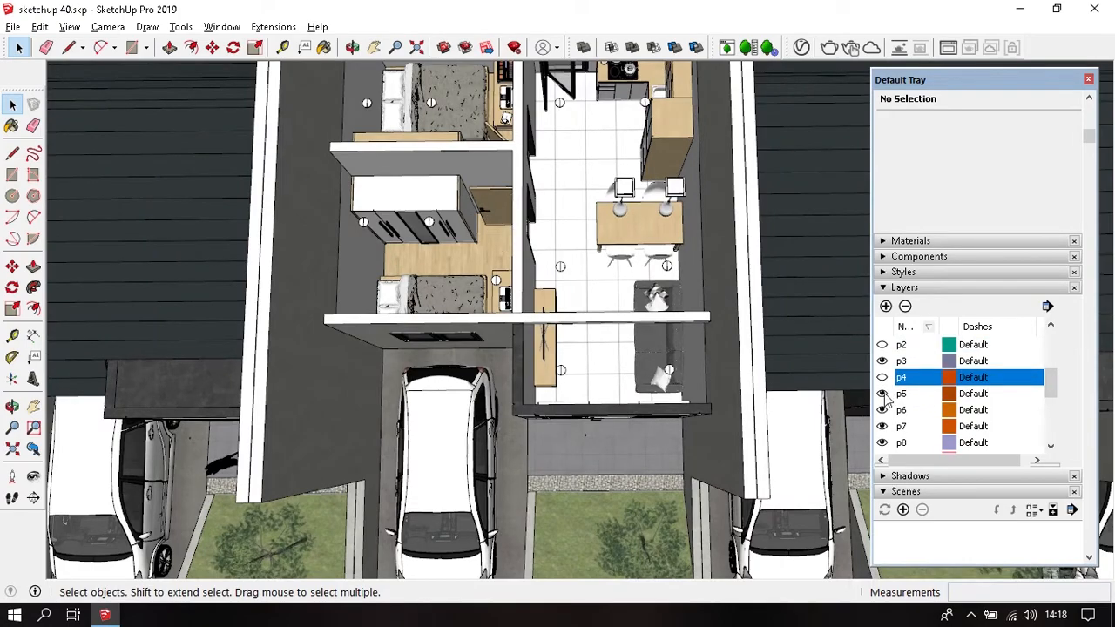
left_click(884, 395)
middle_click_drag(655, 327, 667, 426)
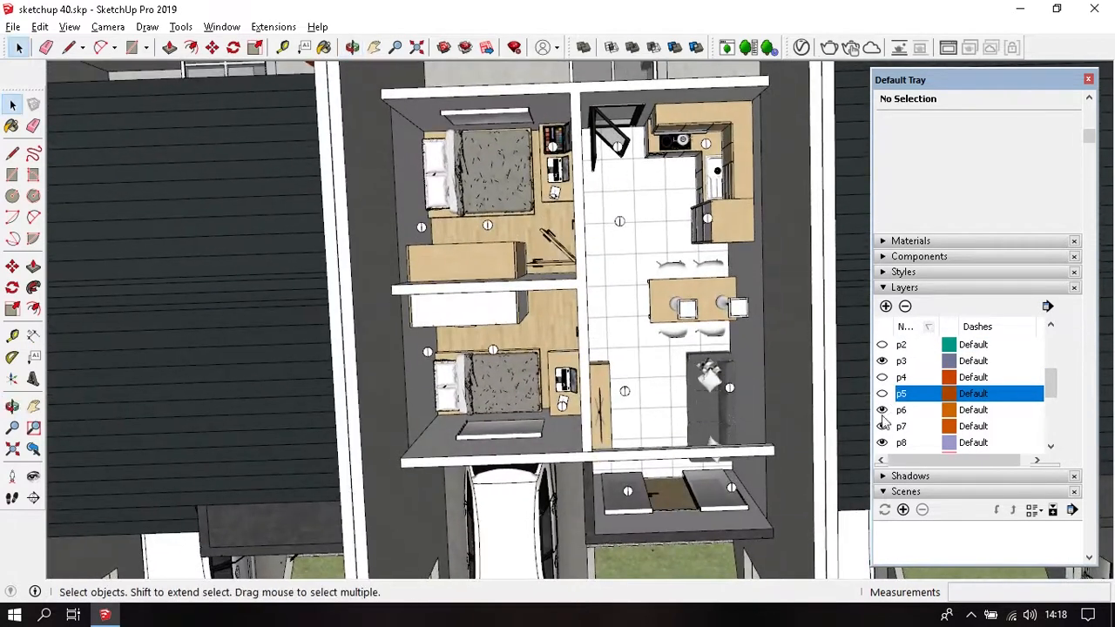
Step: Turn off the open-door layers p7, p8, p10, p11, p13 and p14
left_click(883, 427)
left_click(883, 444)
middle_click_drag(677, 266, 668, 334)
scroll(937, 401, "down", 2)
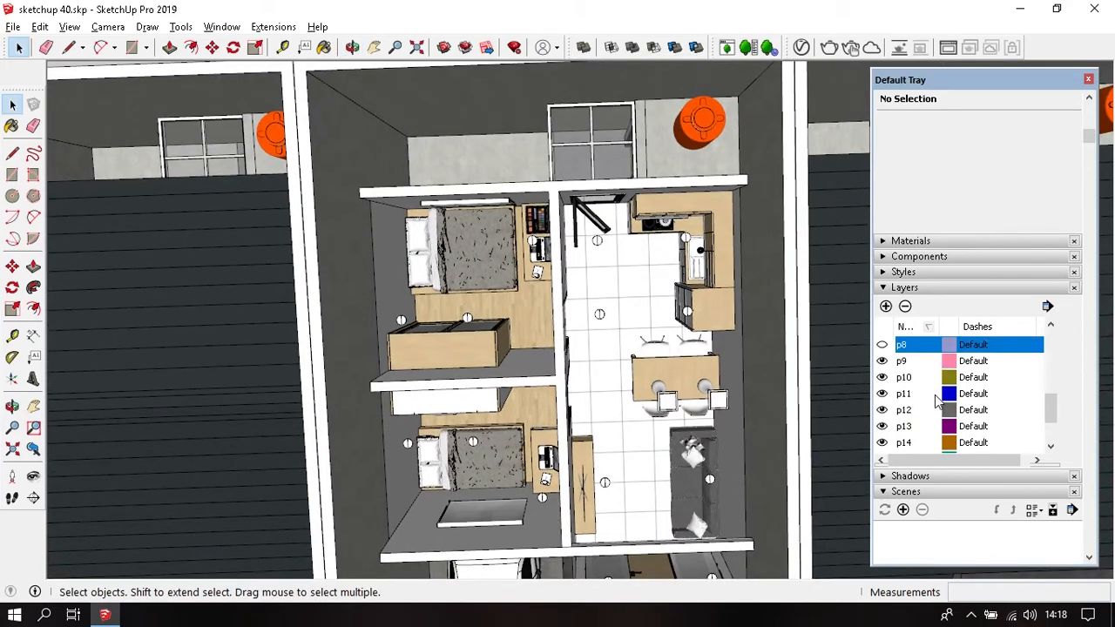
left_click(881, 377)
left_click(881, 393)
scroll(898, 391, "down", 1)
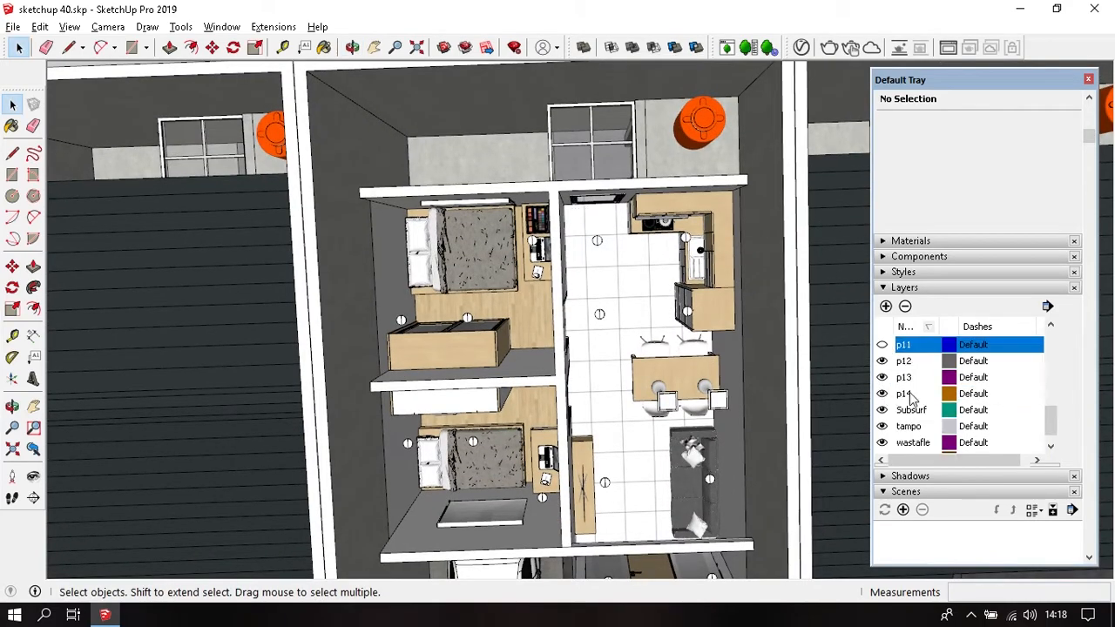
left_click(881, 377)
left_click(881, 393)
Step: Unhide all hidden roof, ceiling and canopy parts of the middle house
middle_click_drag(632, 348, 594, 317)
scroll(638, 301, "down", 5)
scroll(596, 287, "down", 1)
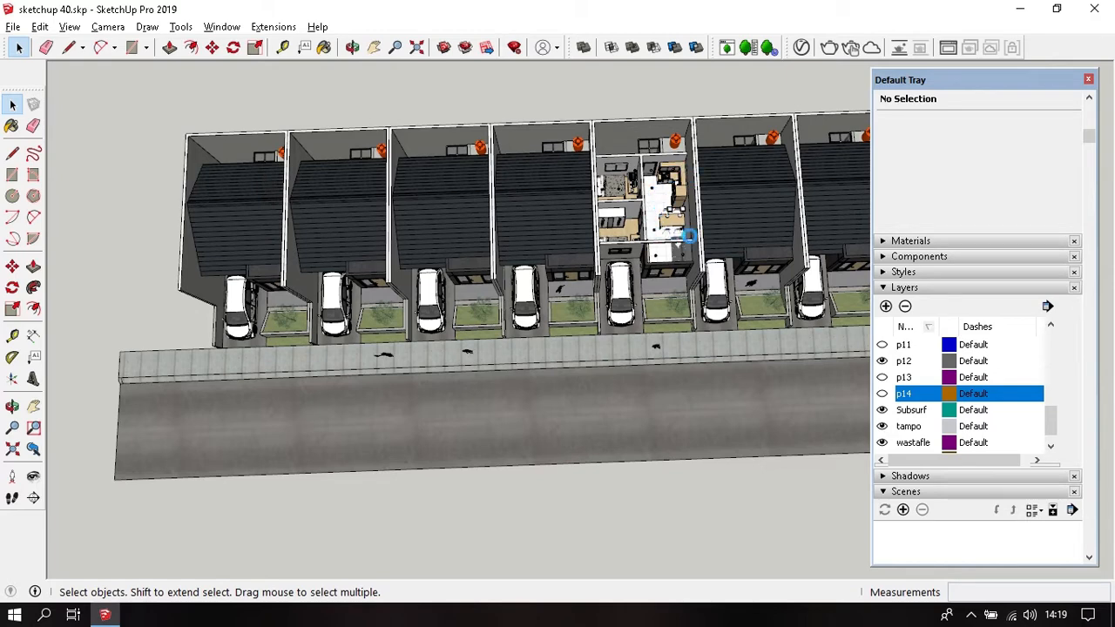
middle_click_drag(655, 210, 660, 180)
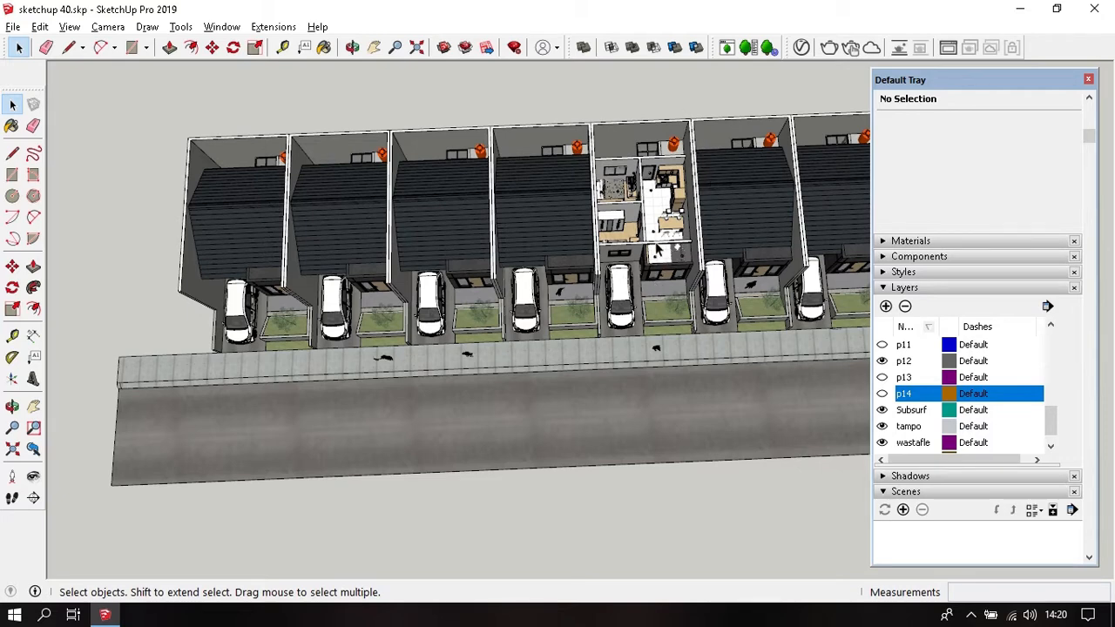
left_click(40, 26)
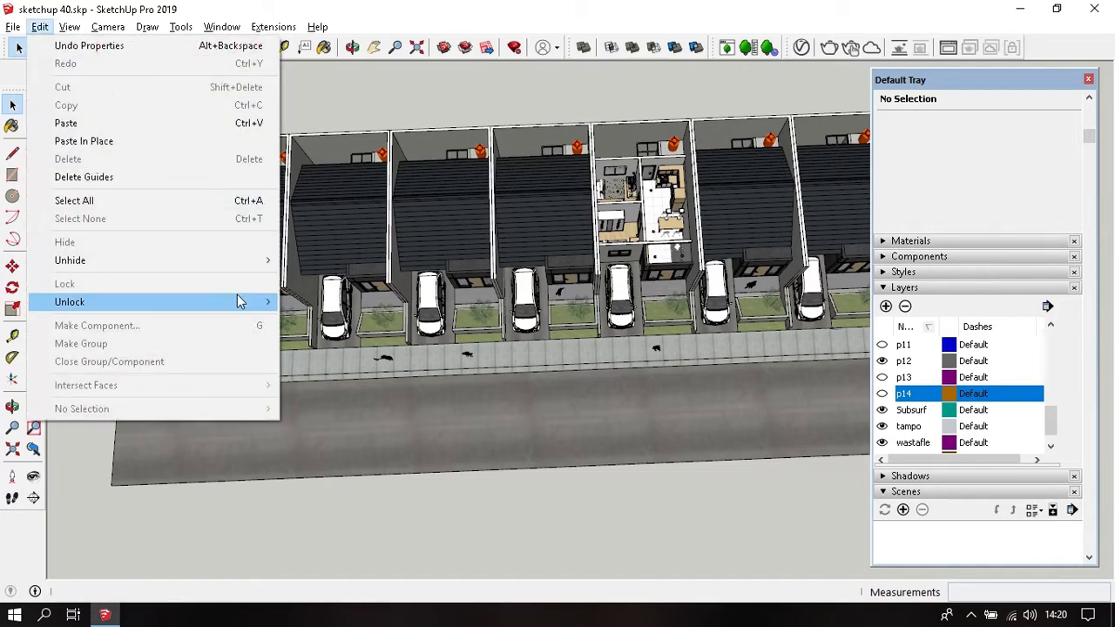
mouse_move(244, 261)
left_click(323, 294)
Step: Frame the end houses of the row from the front and set the camera to Two-Point Perspective
key("o")
left_click_drag(640, 240, 584, 269)
scroll(461, 395, "up", 5)
key("space")
middle_click_drag(584, 270, 389, 318)
scroll(570, 303, "up", 2)
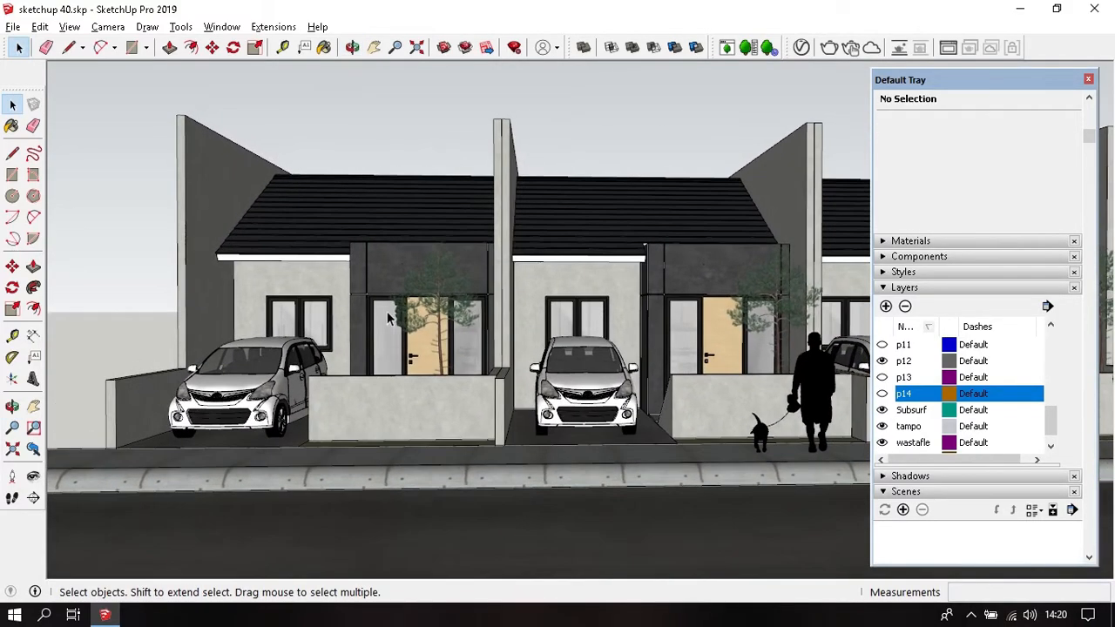
left_click(70, 27)
mouse_move(108, 26)
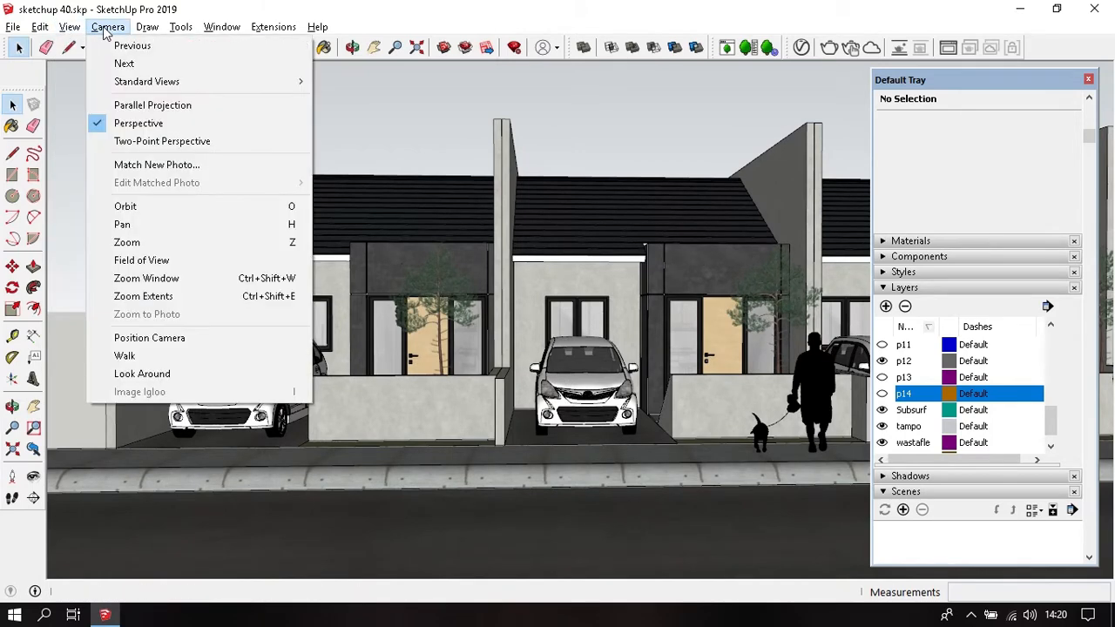
left_click(179, 142)
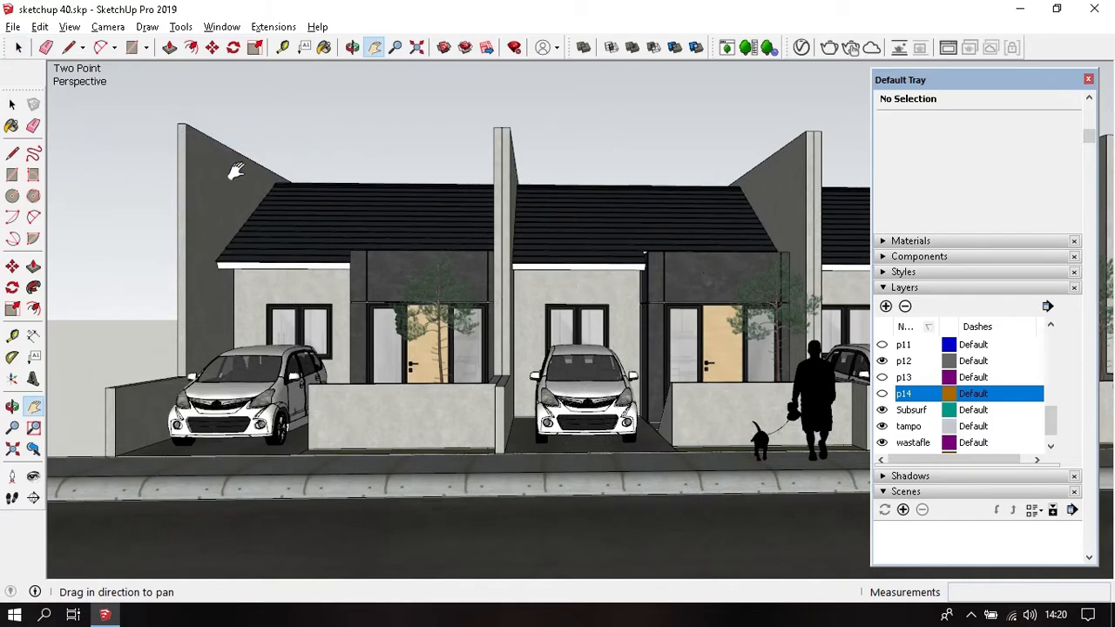
Step: Add a scene of the two-point front view and recall it
left_click(71, 27)
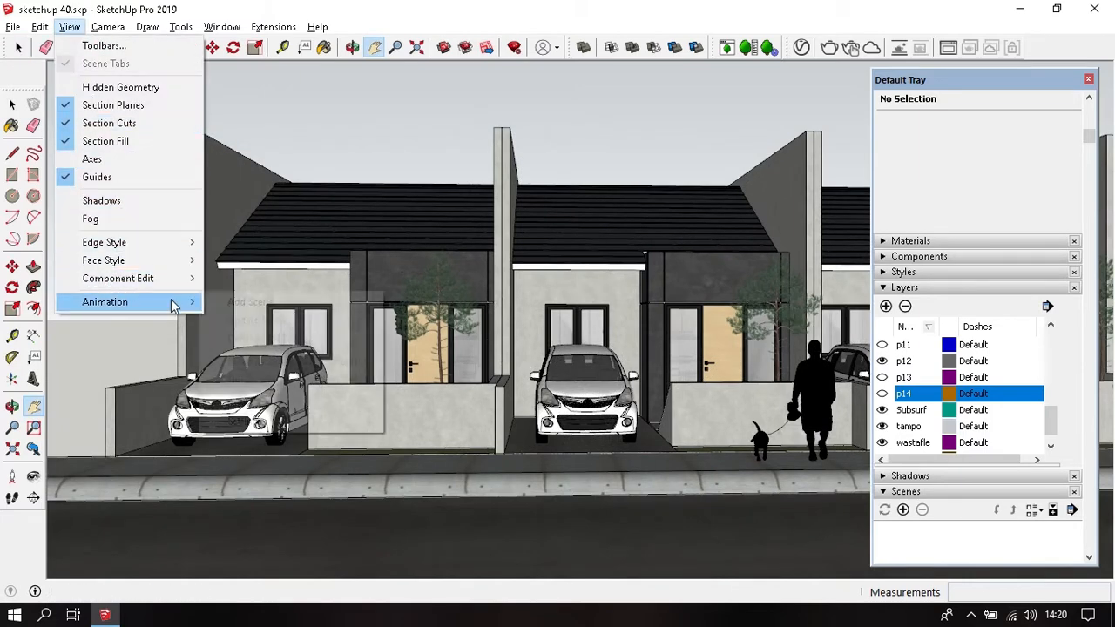
mouse_move(174, 302)
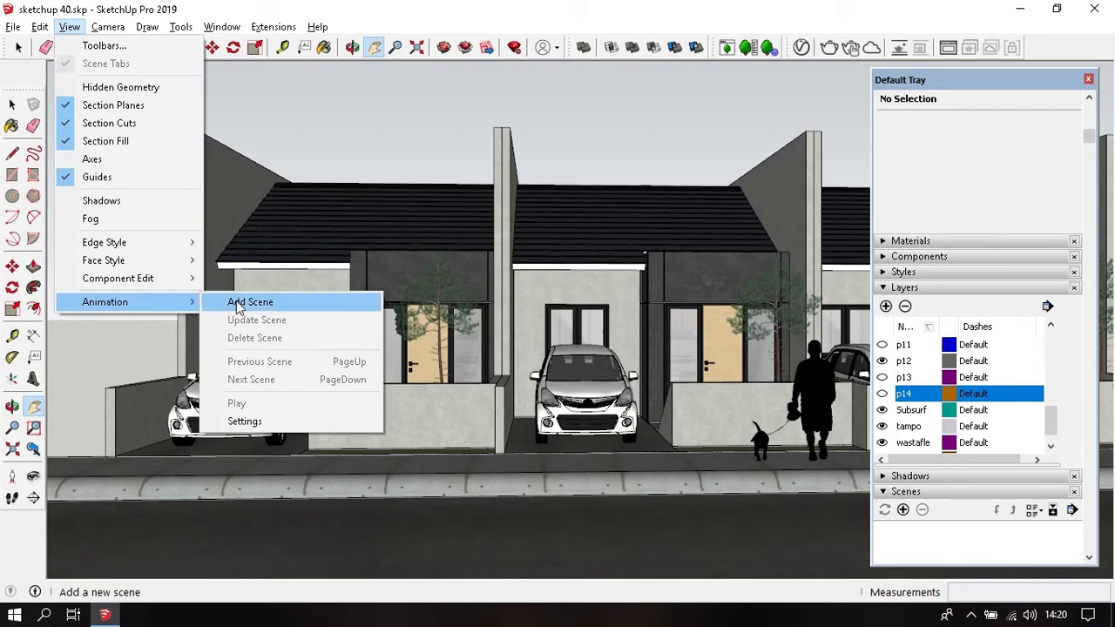
left_click(237, 304)
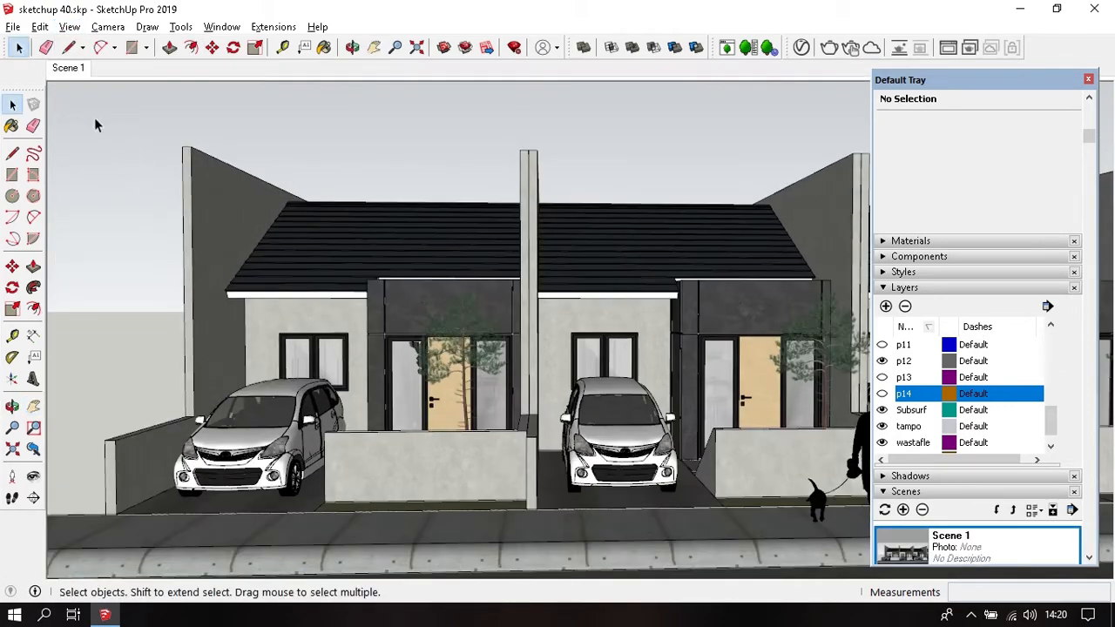
left_click(69, 67)
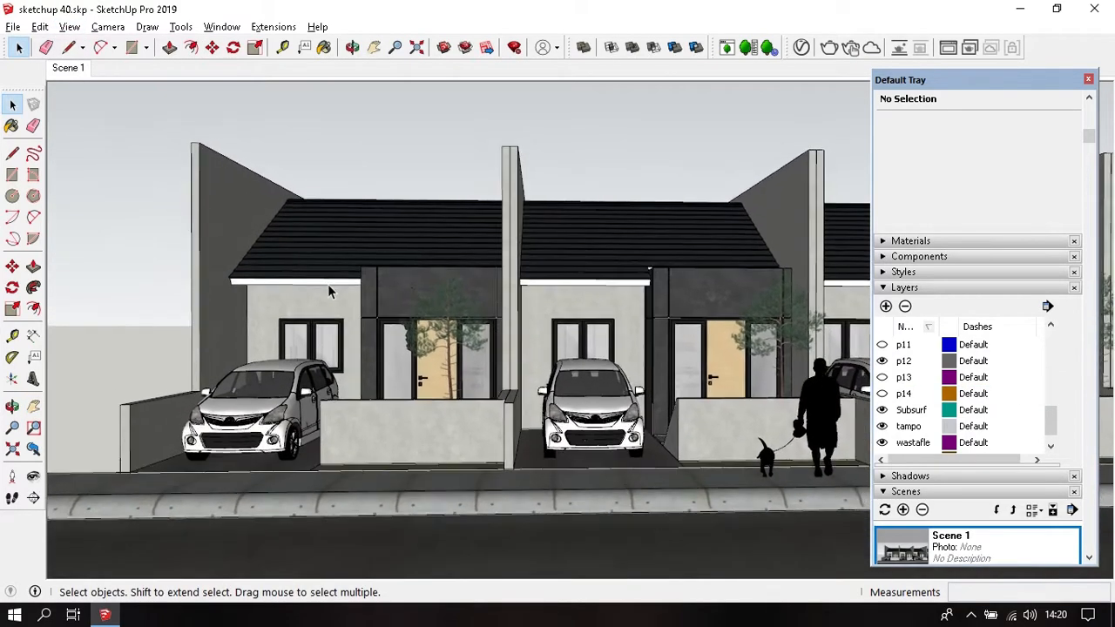
Step: Set the camera's eye height to 1500 mm and update Scene 1 with the adjusted view
left_click_drag(1040, 82, 827, 139)
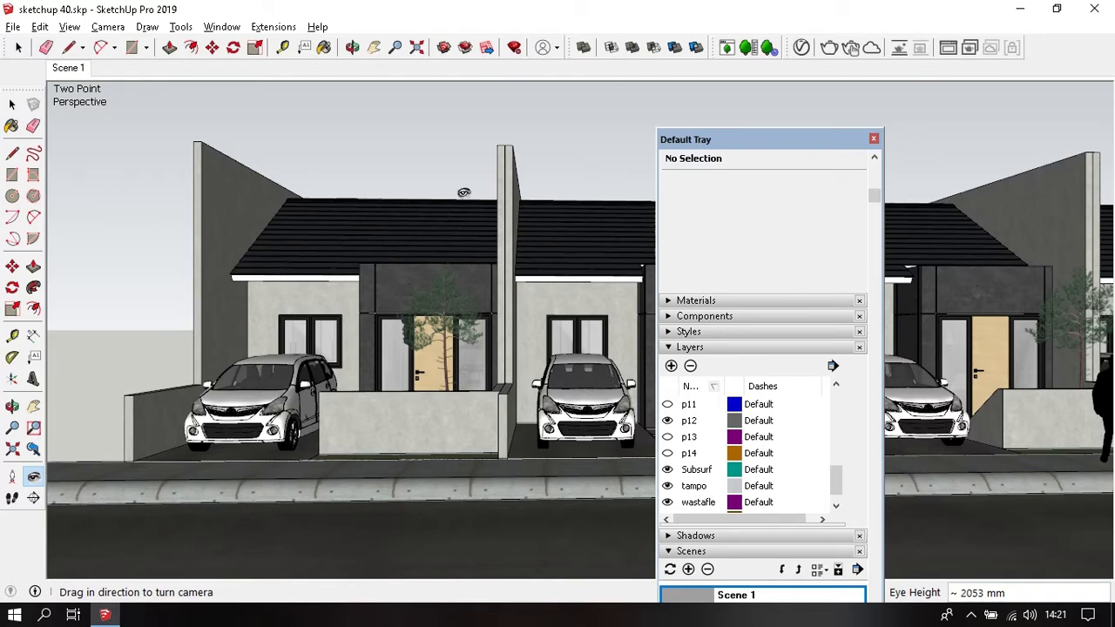
type("1")
key("Return")
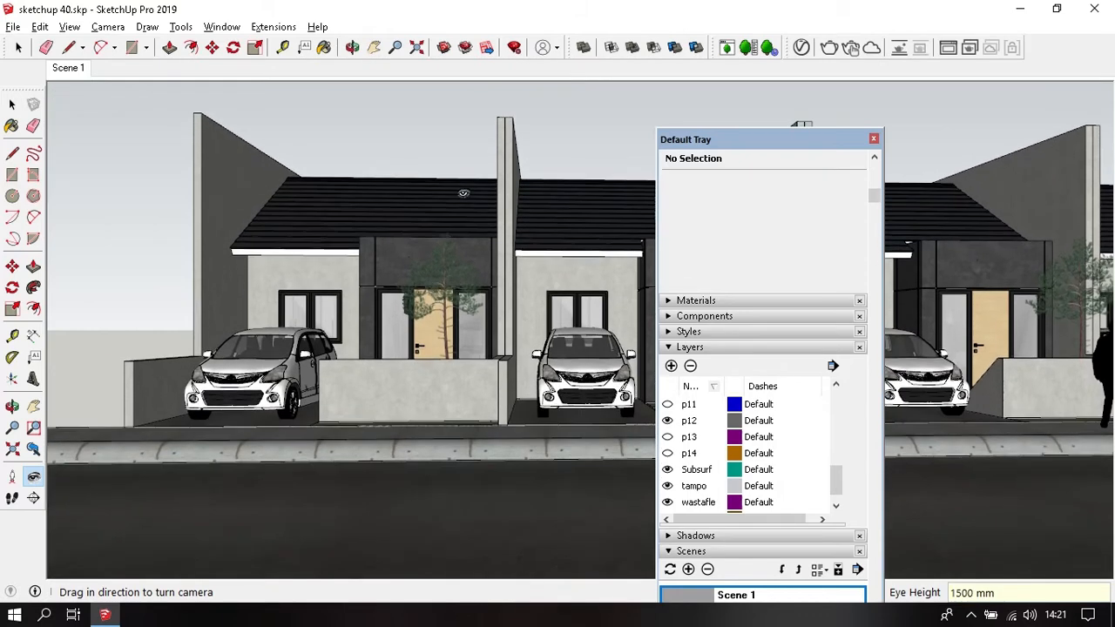
key("space")
right_click(67, 69)
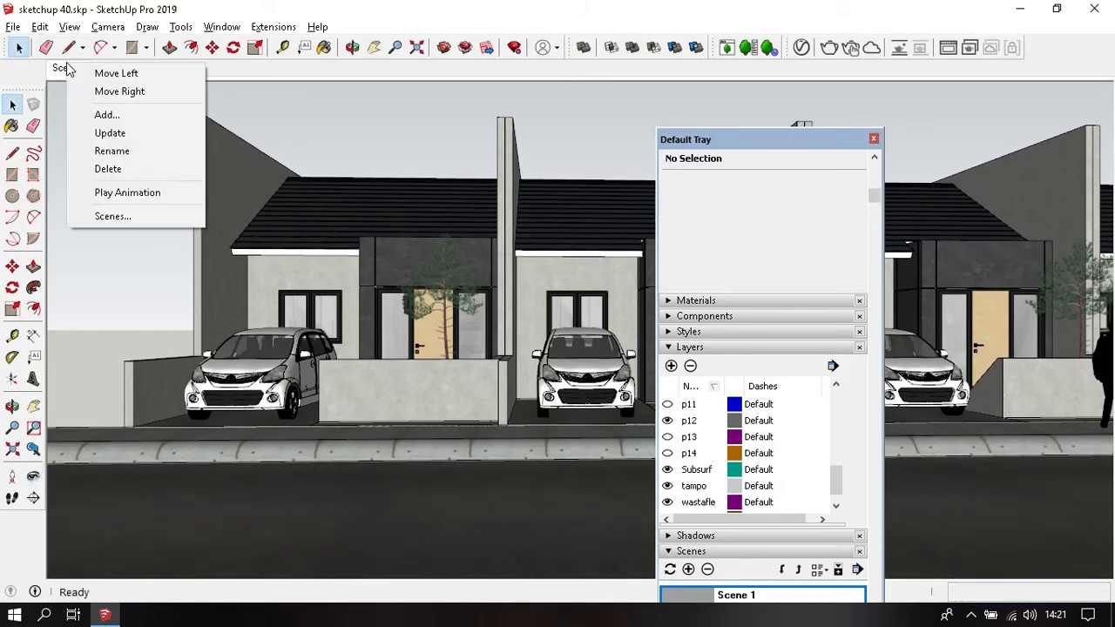
left_click(124, 132)
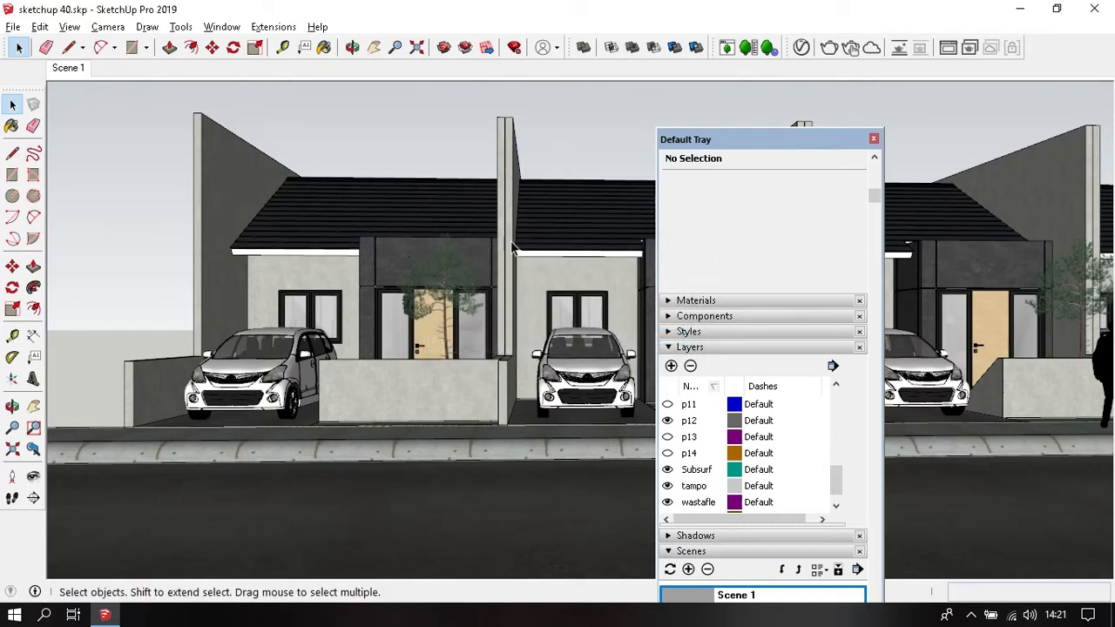
Step: Move the Default Tray clear of the houses and frame the middle of the row from the front
middle_click_drag(542, 283, 379, 322)
middle_click_drag(322, 324, 272, 317, "shift")
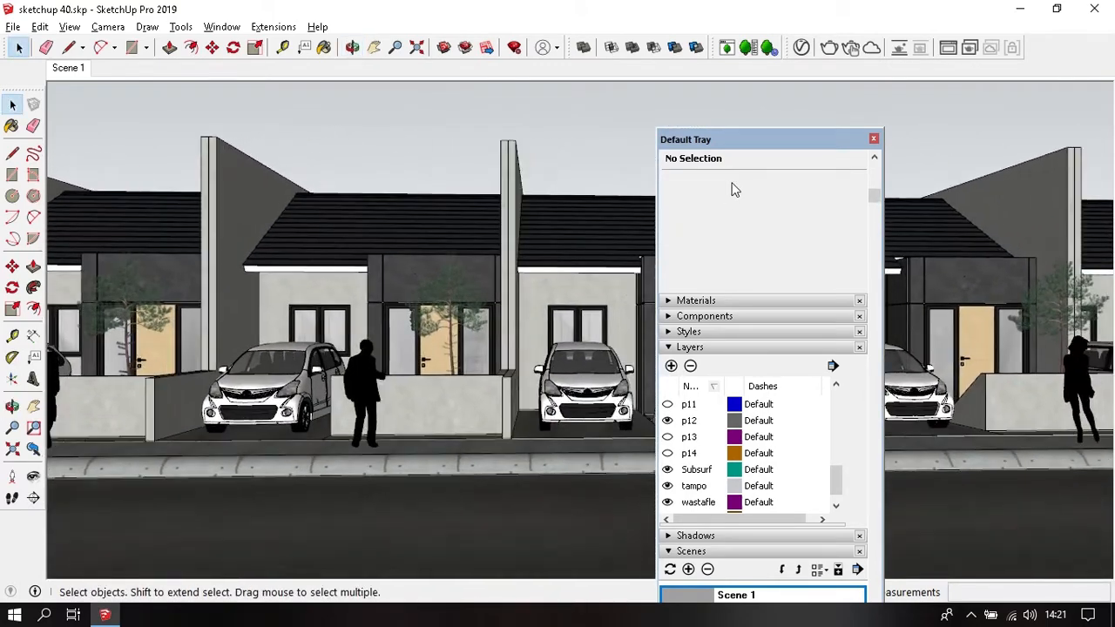
left_click_drag(736, 144, 1023, 94)
middle_click_drag(689, 236, 624, 244)
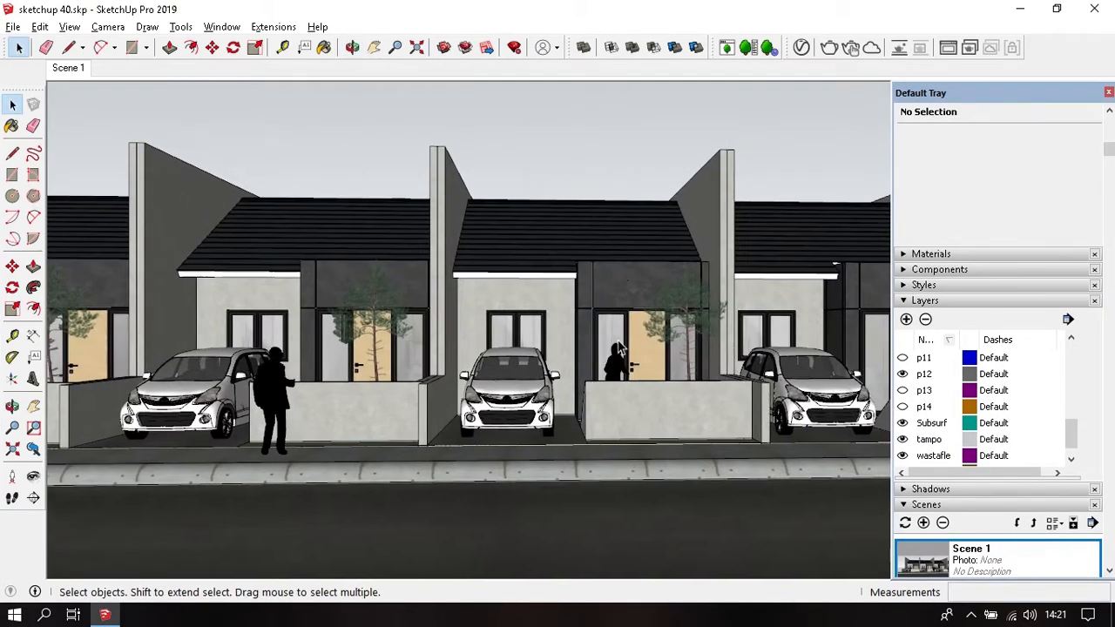
left_click(641, 360)
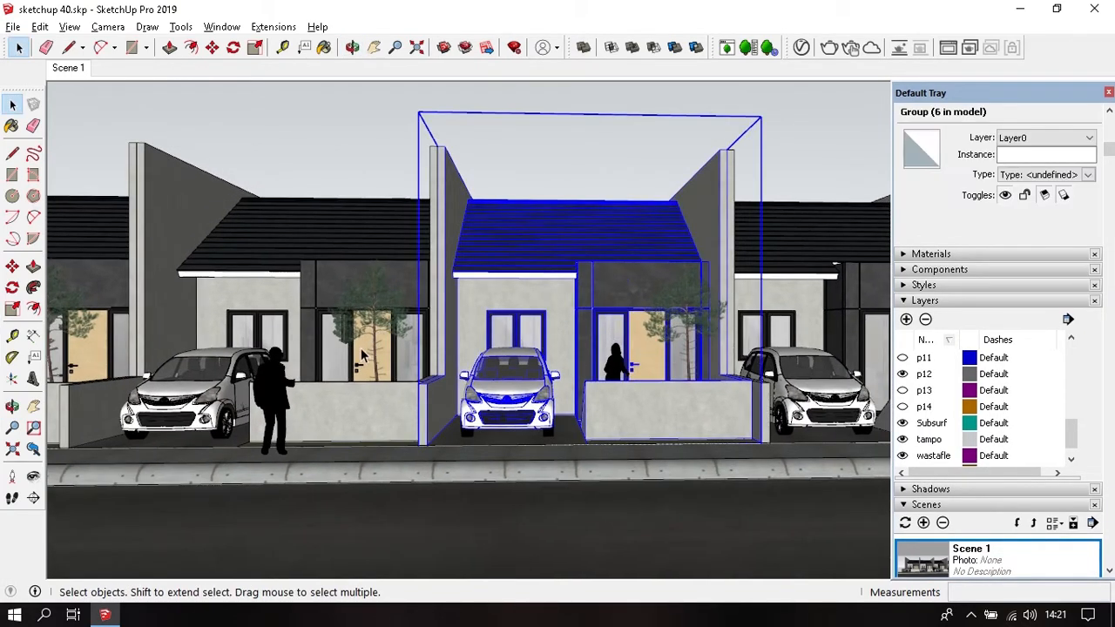
middle_click_drag(364, 355, 558, 370)
left_click(575, 361)
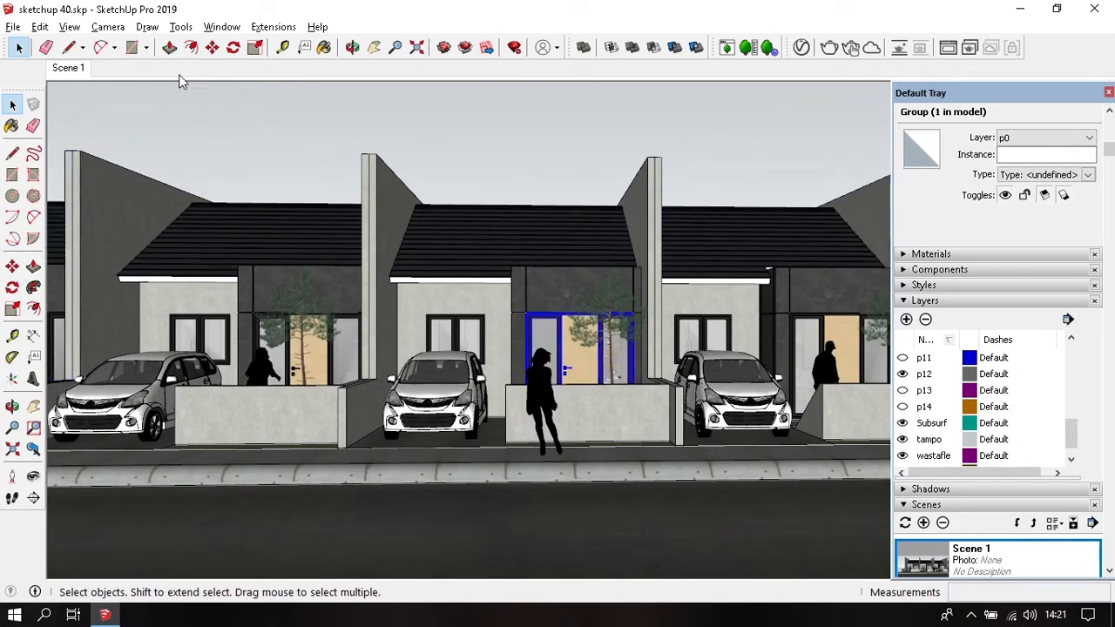
Step: Set the camera to Two-Point Perspective with an eye height of 1500 mm for the mid-row view
left_click(102, 29)
left_click(174, 137)
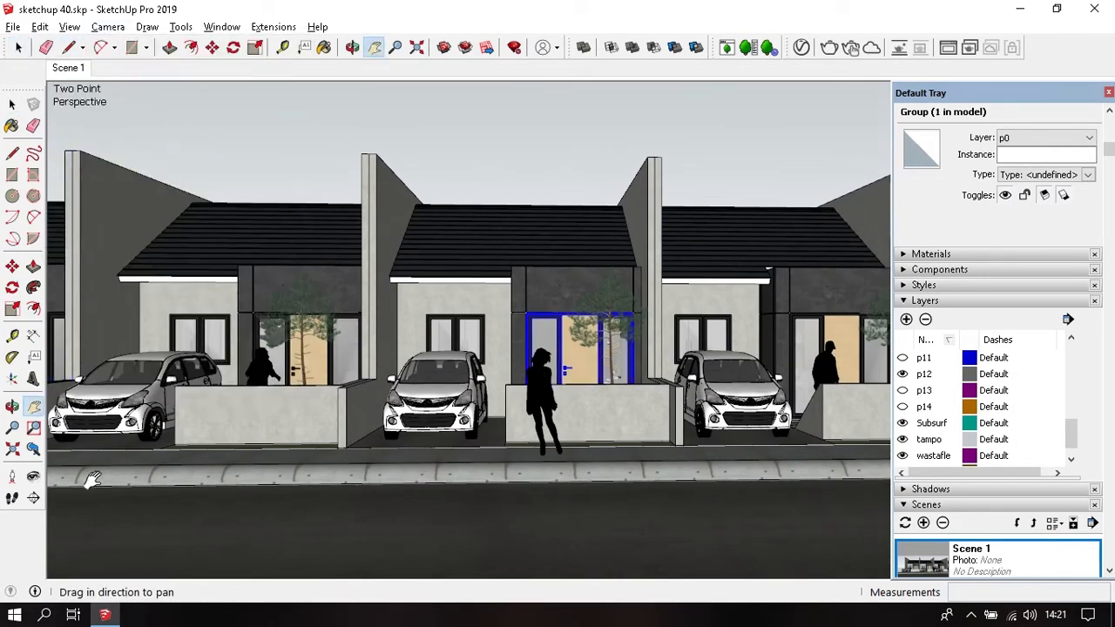
left_click(34, 478)
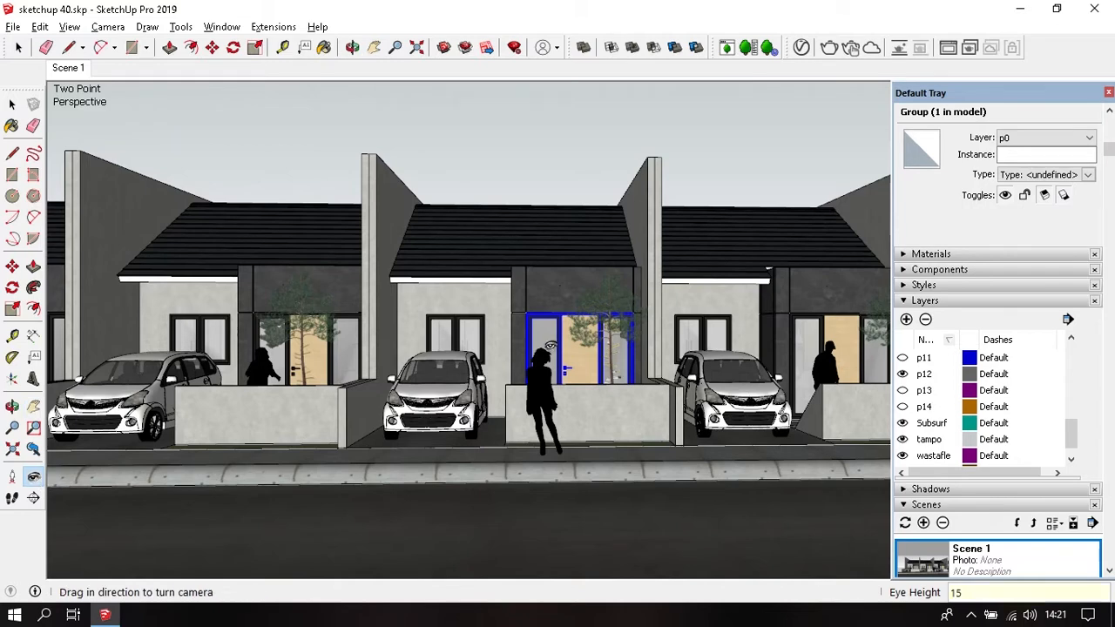
type("1500")
key("Return")
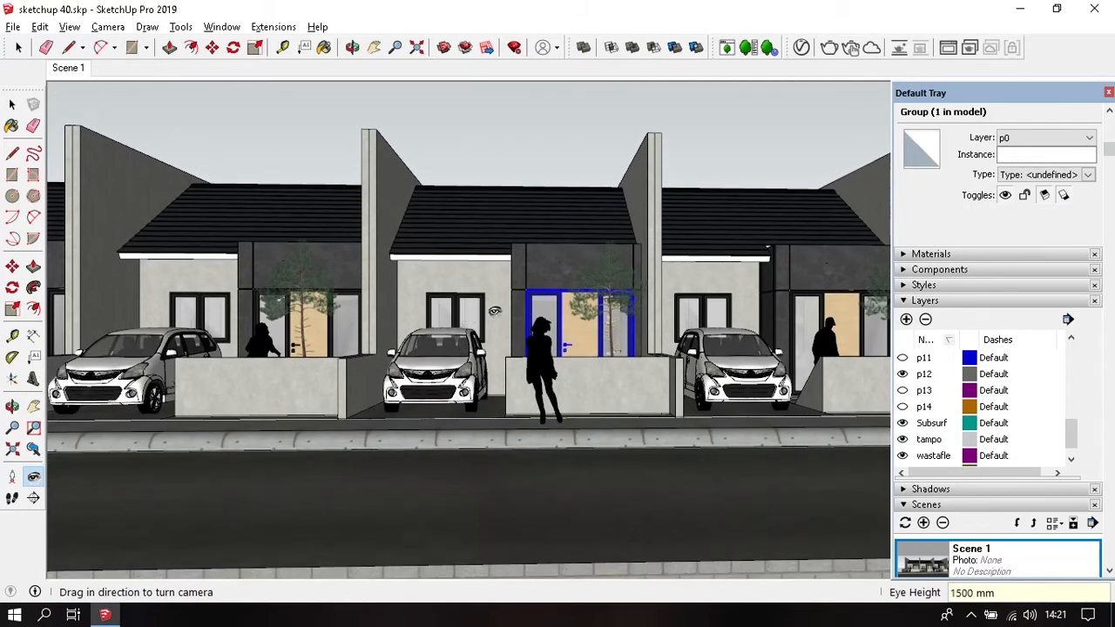
Step: Frame the middle houses more closely in Two-Point Perspective and add a second scene of that view
scroll(468, 318, "up", 2)
key("space")
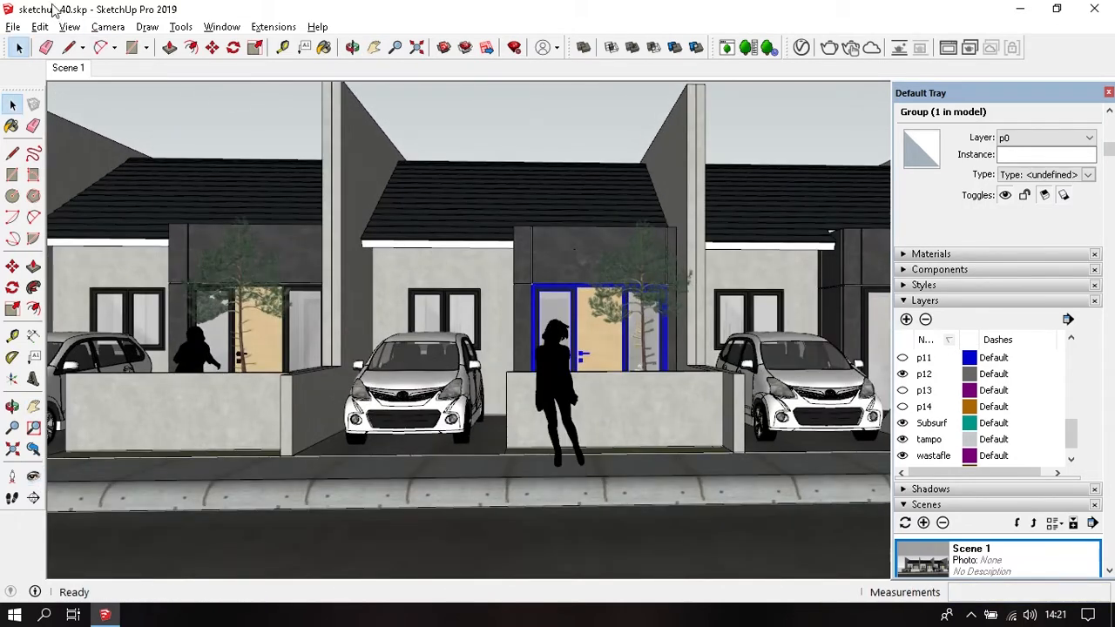
left_click(108, 29)
left_click(163, 143)
left_click(70, 28)
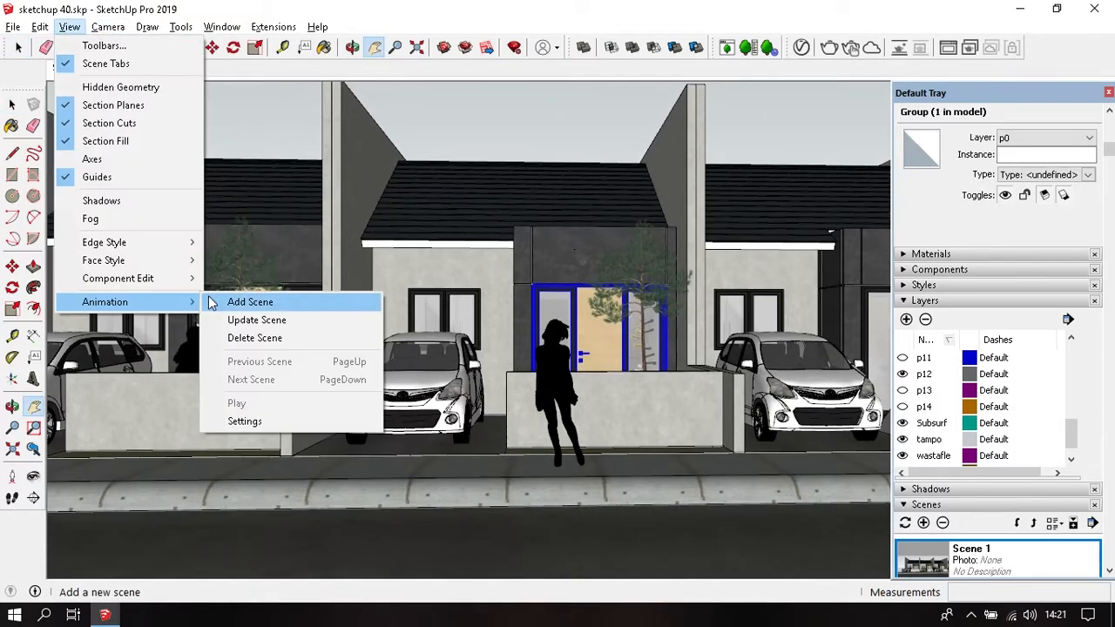
left_click(257, 305)
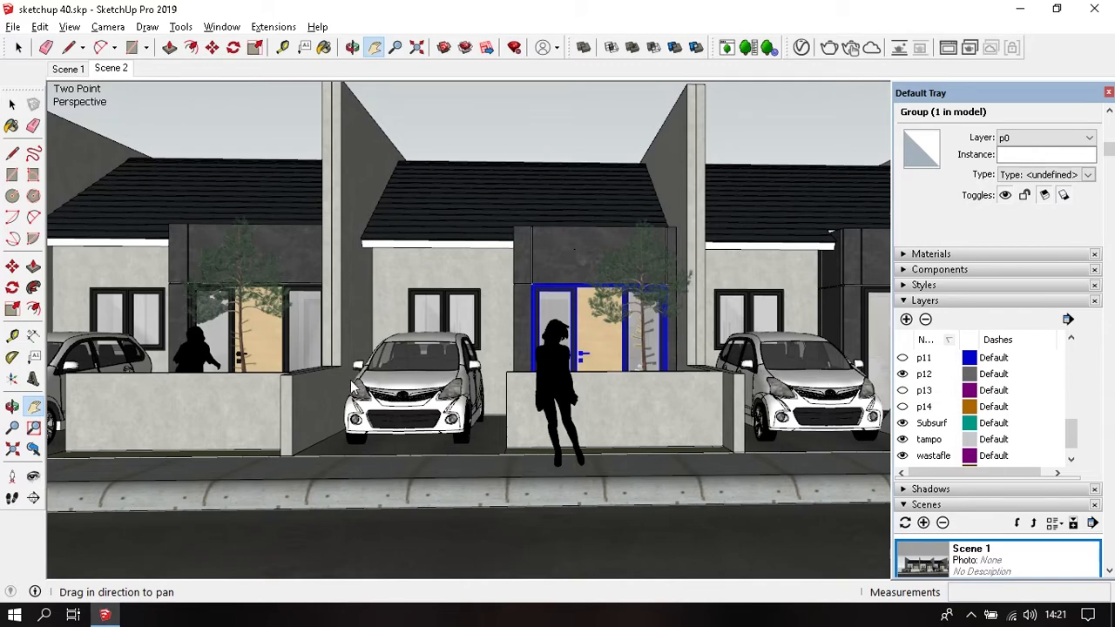
Step: Set the camera's eye height to 1500 mm and update Scene 2 with the adjusted view
left_click(33, 476)
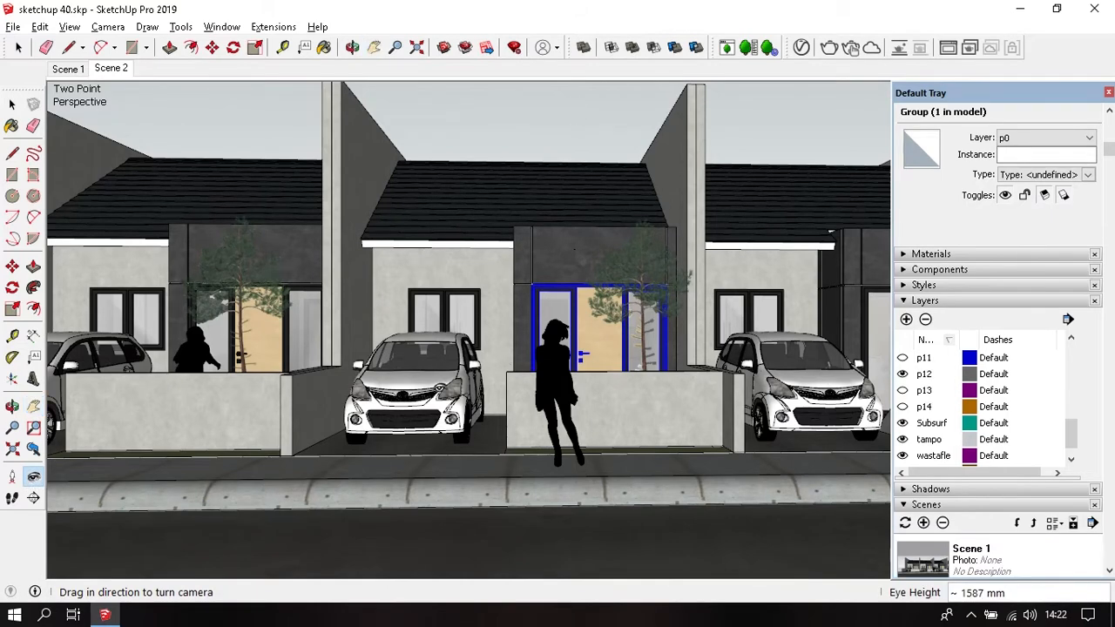
type("1500")
key("Return")
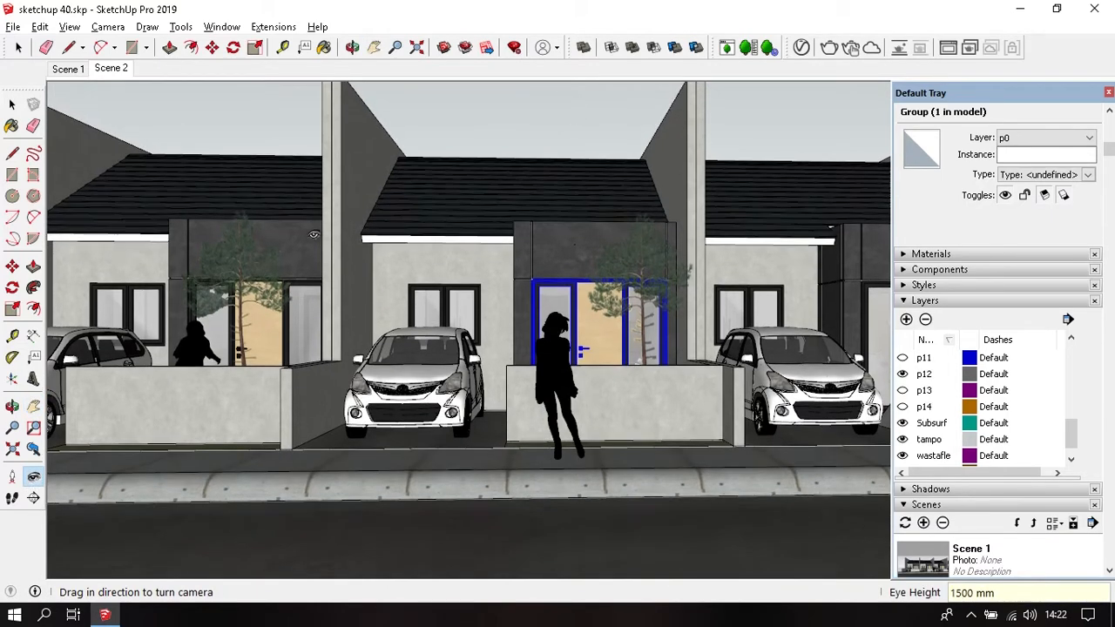
right_click(98, 69)
left_click(139, 136)
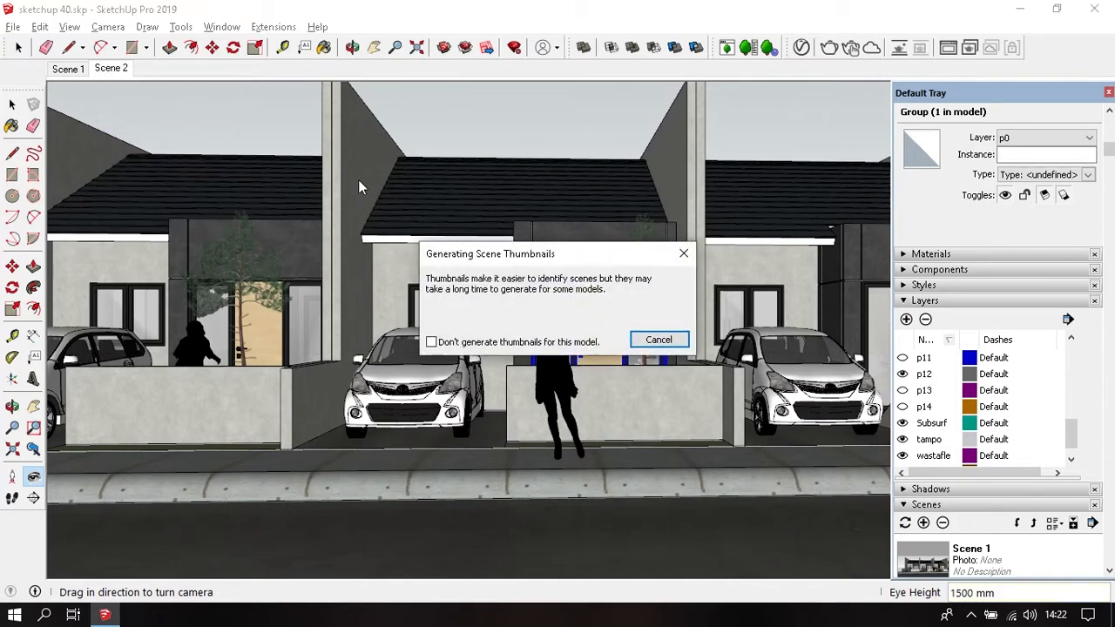
Step: Recall Scene 1 and Scene 2 to check the saved views
left_click(76, 74)
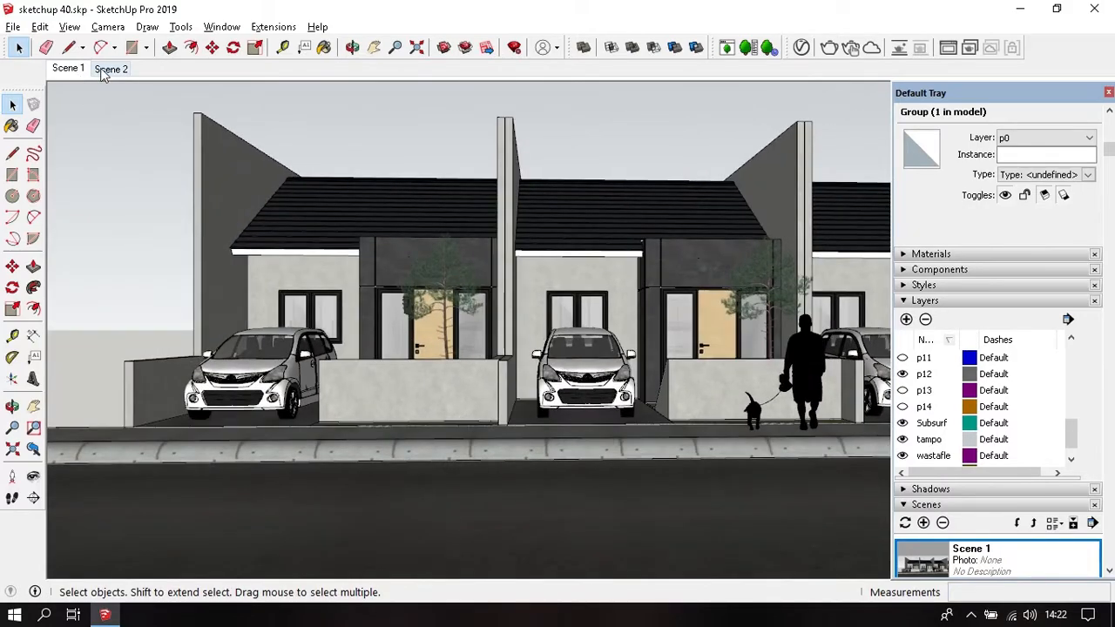
left_click(102, 71)
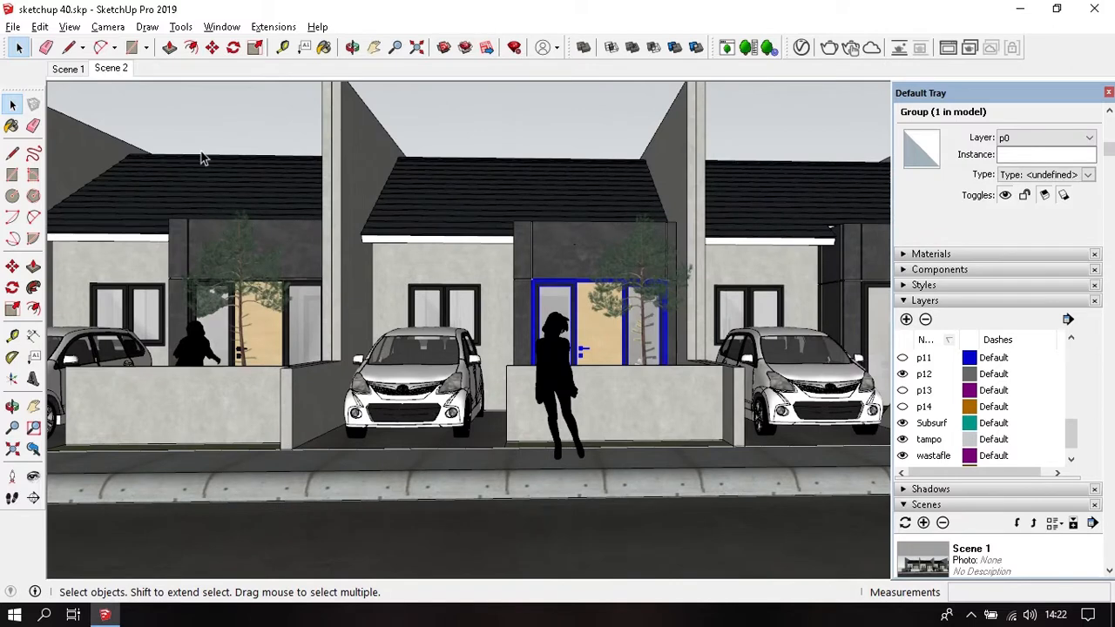
Step: Set the scene delay to 0 seconds in the model's animation settings
left_click(68, 28)
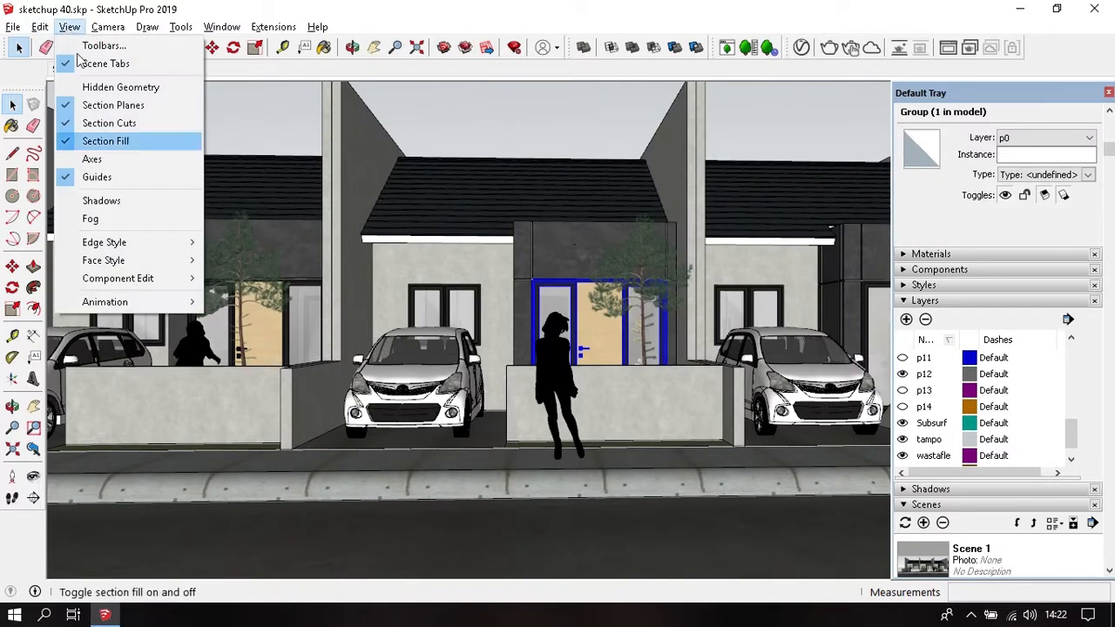
mouse_move(198, 303)
left_click(283, 421)
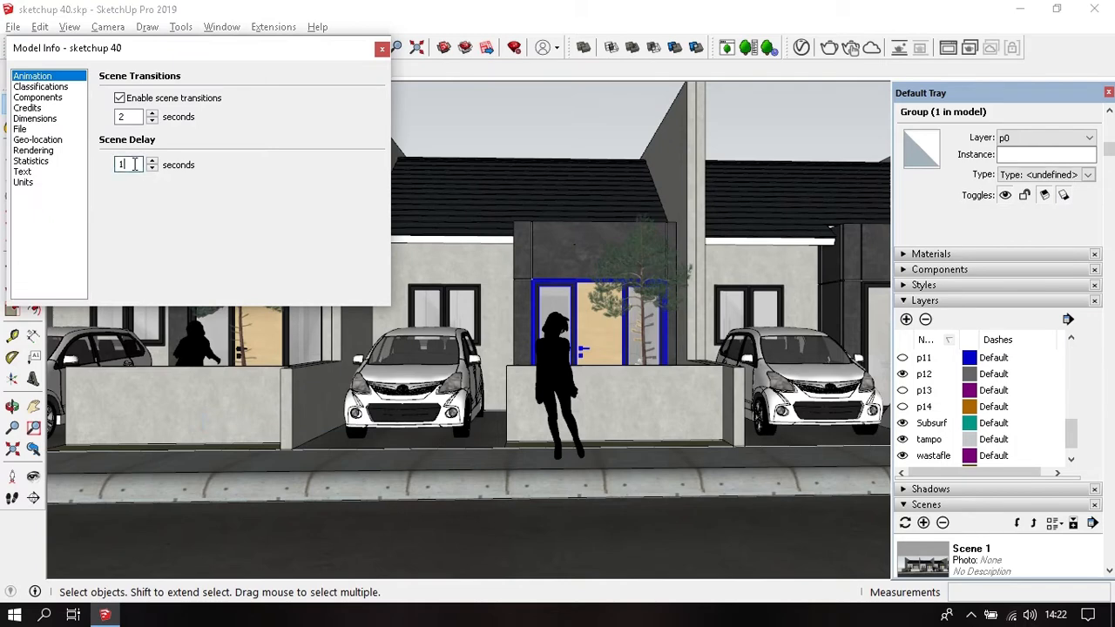
type("0")
key("Escape")
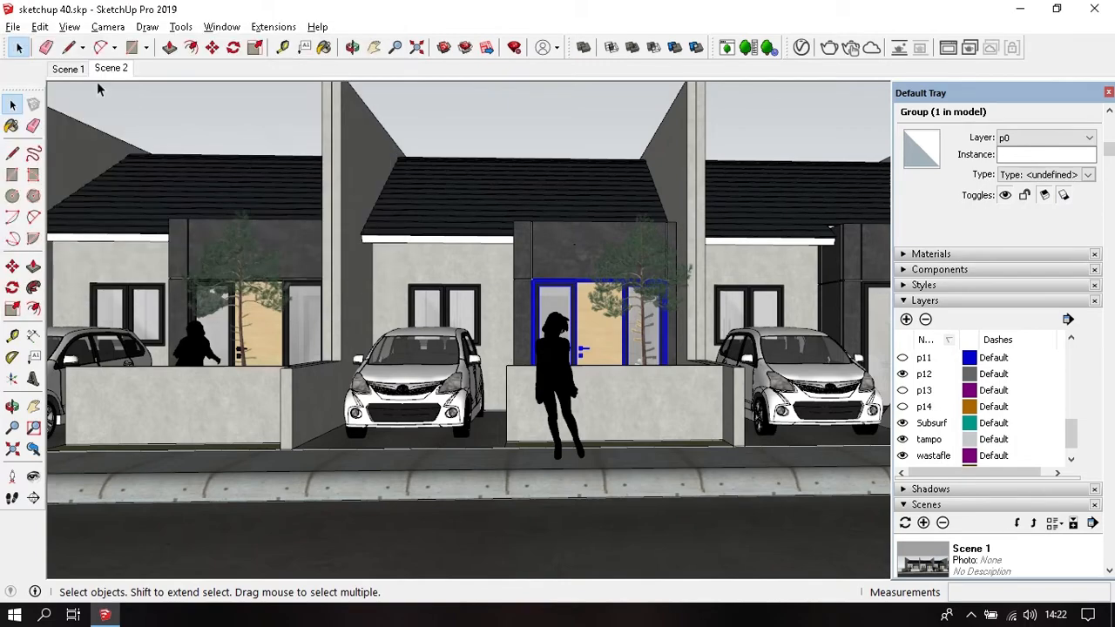
Step: Close the Default Tray and replay the transitions between Scene 1 and Scene 2
left_click(69, 69)
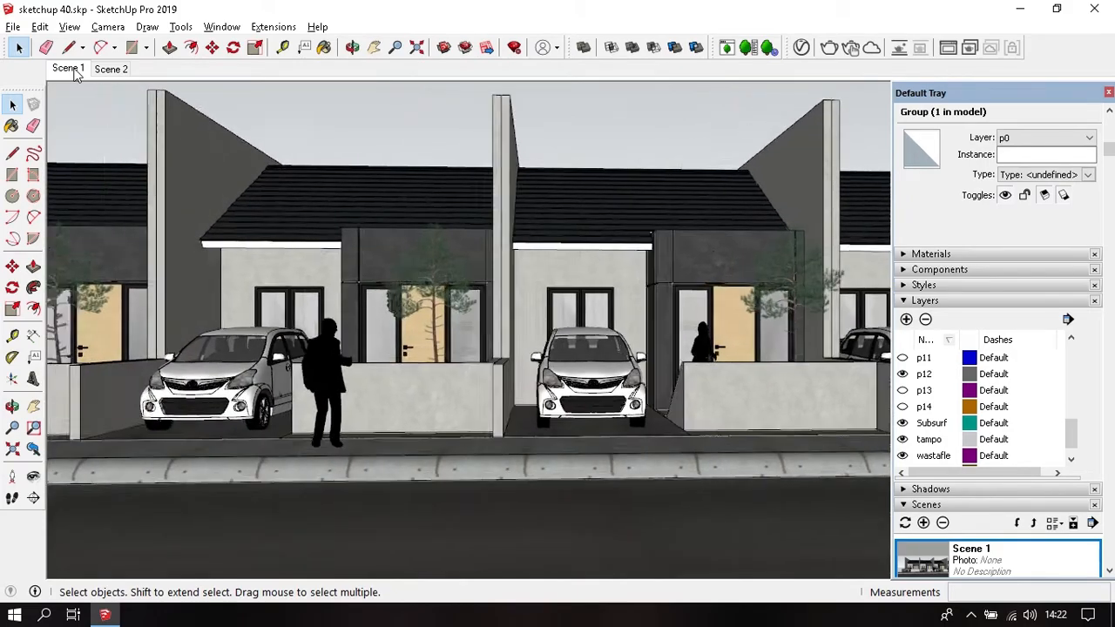
left_click(1109, 93)
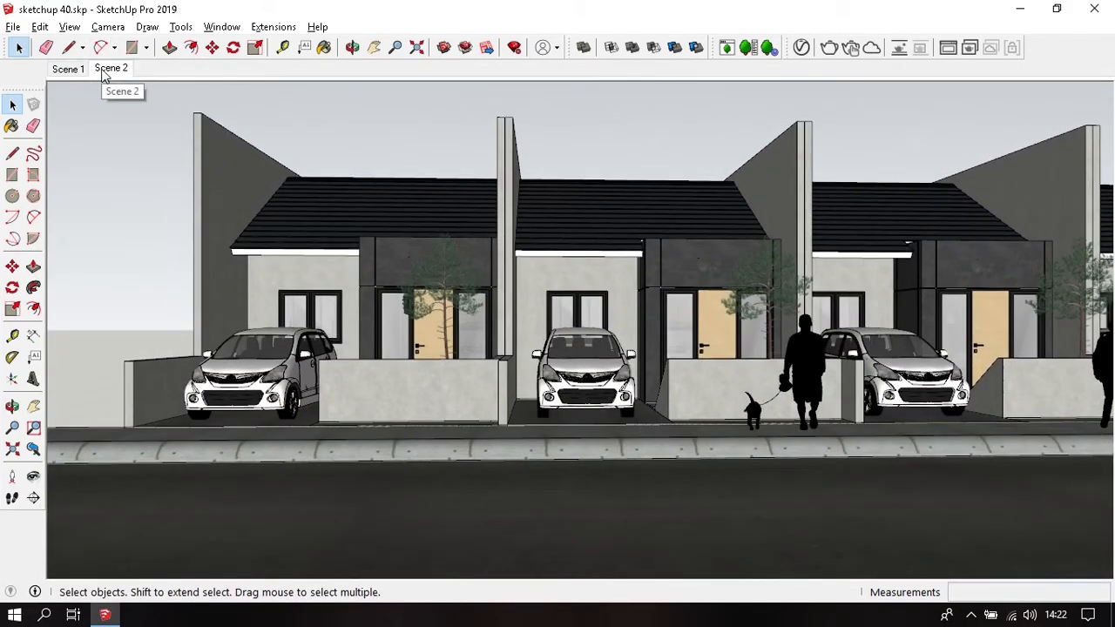
left_click(103, 73)
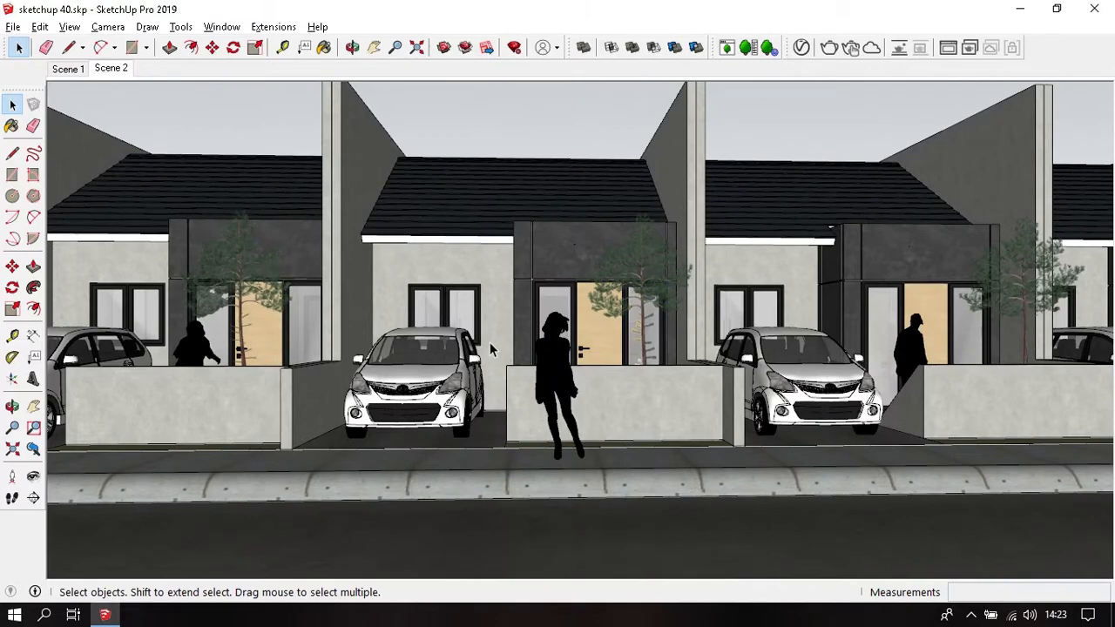
Step: Frame the middle house's front window and door close up in Two-Point Perspective with a 1500 mm eye height
scroll(490, 342, "up", 6)
key("o")
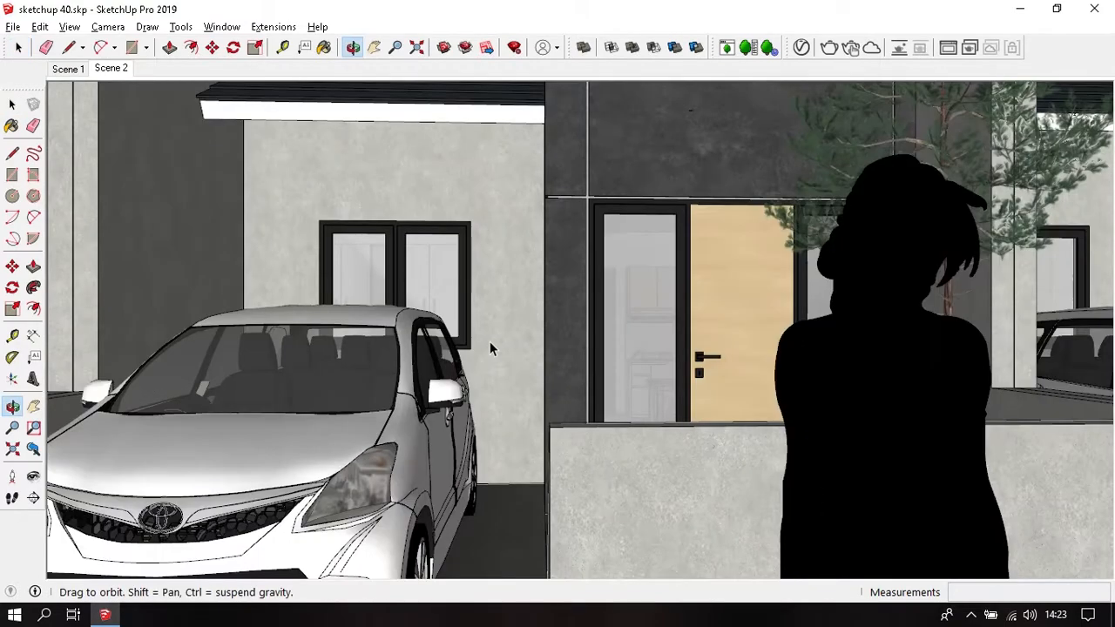
key("space")
scroll(490, 343, "up", 5)
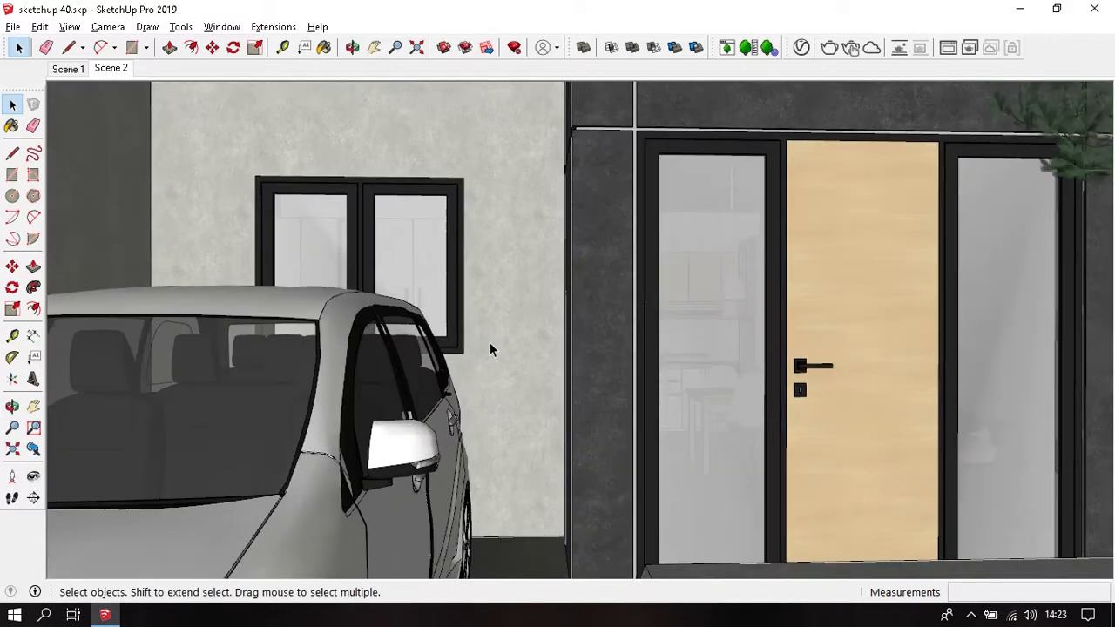
middle_click_drag(509, 340, 510, 364, "shift")
scroll(510, 364, "up", 2)
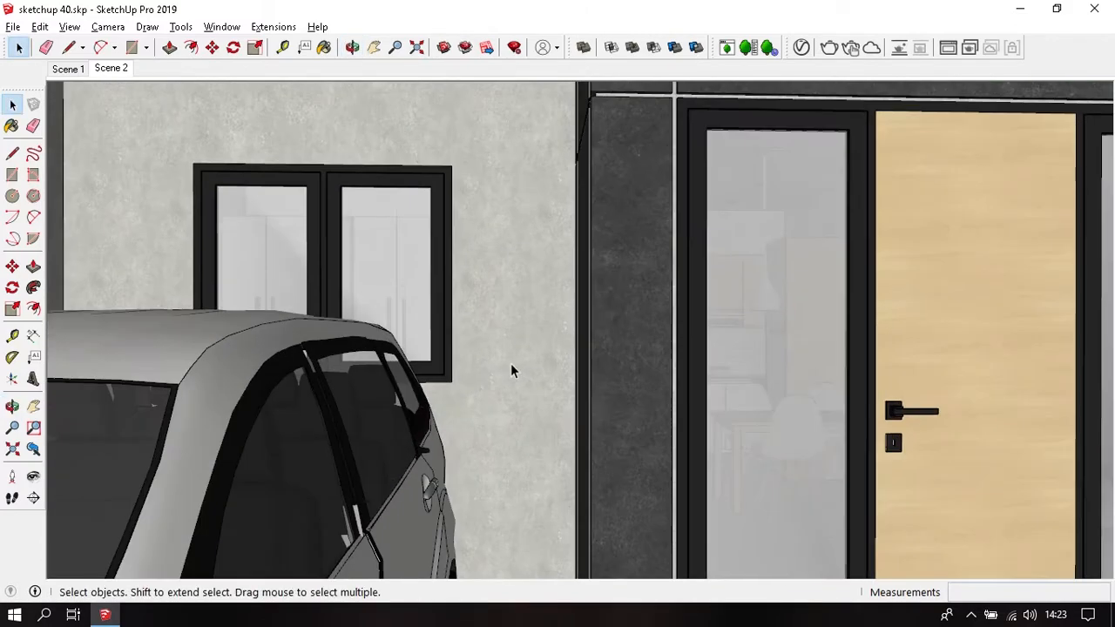
scroll(510, 364, "down", 2)
left_click(108, 26)
left_click(219, 144)
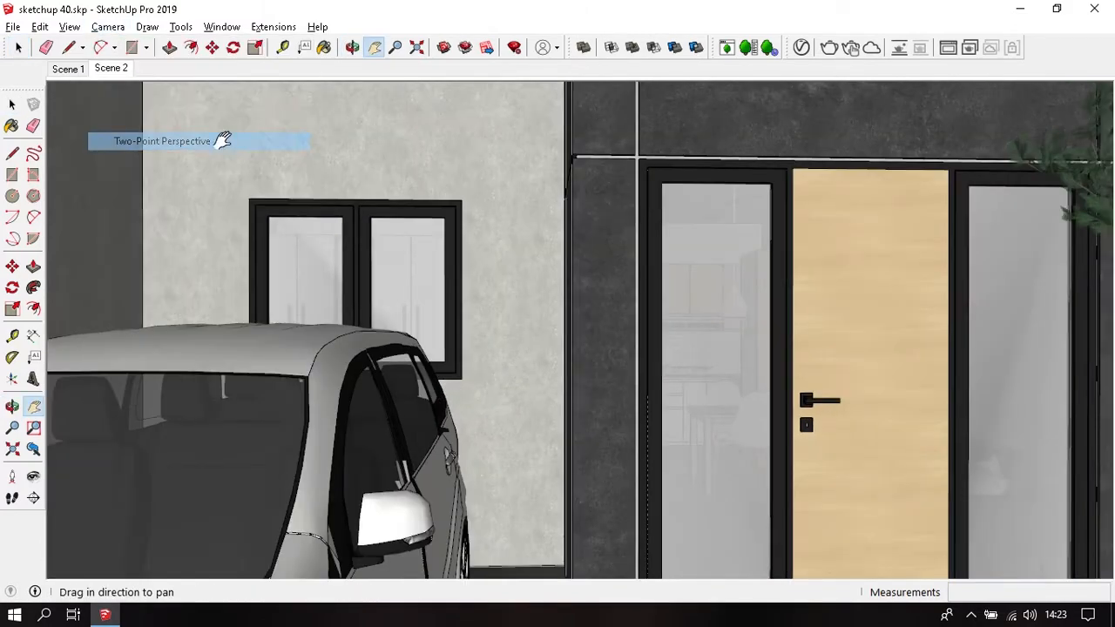
left_click(33, 475)
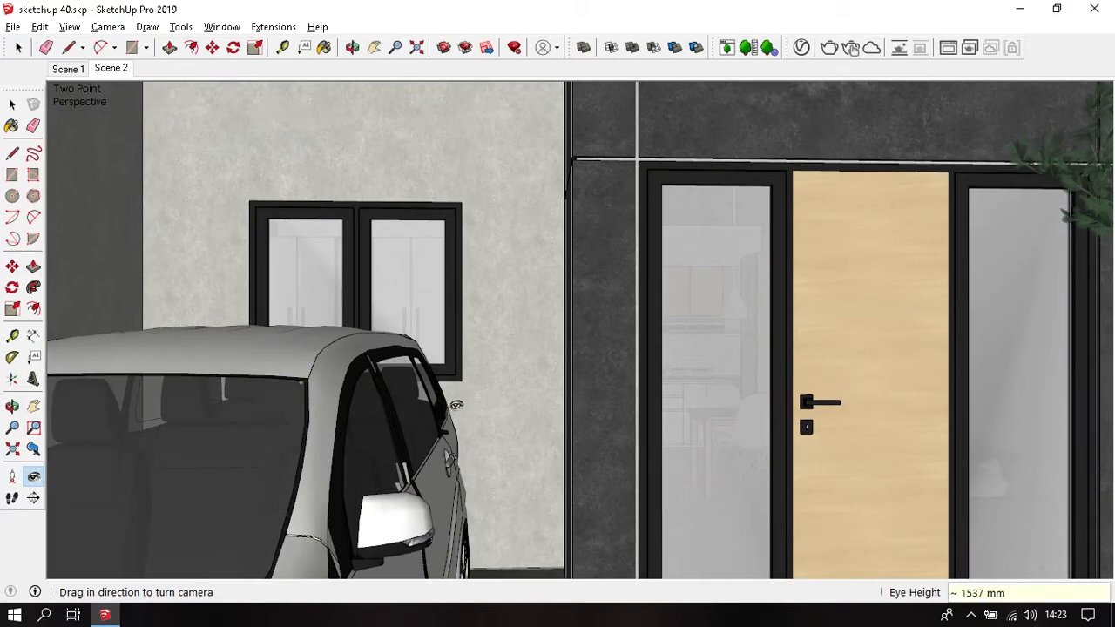
mouse_move(517, 403)
left_mouse_down()
mouse_move(580, 416)
mouse_move(520, 403)
left_mouse_up()
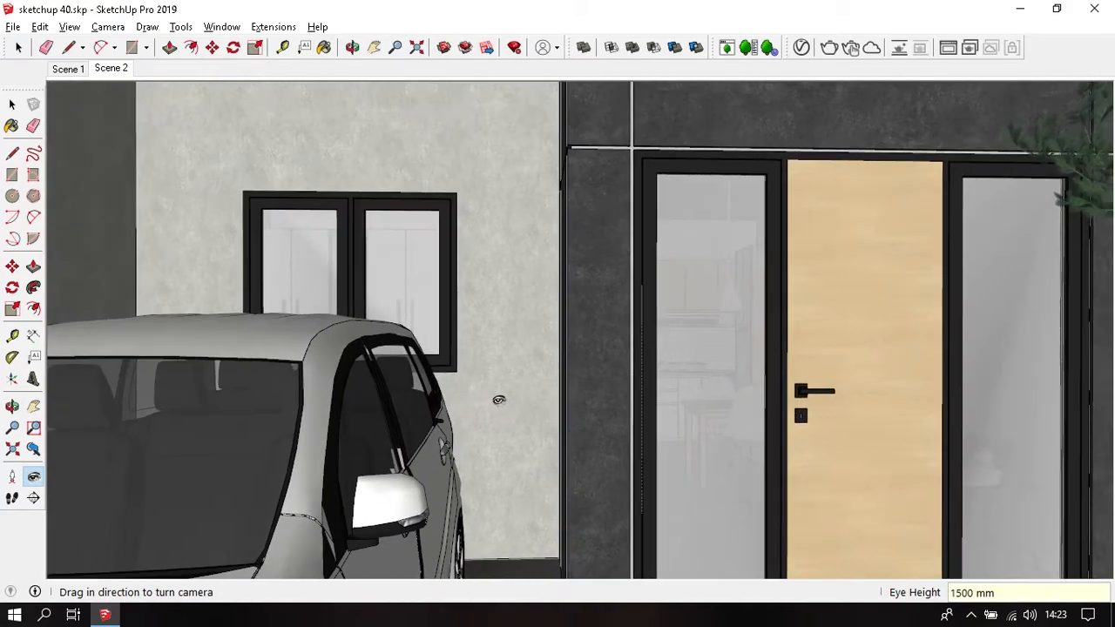
Step: Turn the camera toward the front door with Look Around and reapply Two-Point Perspective
left_click(106, 26)
left_click(174, 141)
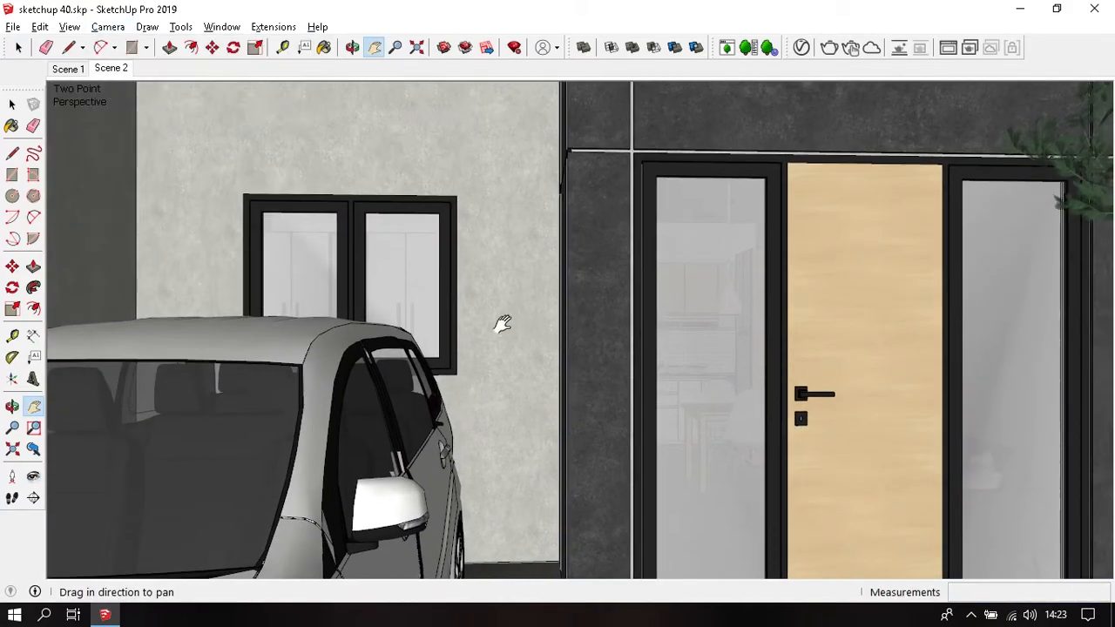
left_click(33, 476)
left_click_drag(498, 363, 723, 399)
left_click(105, 26)
left_click(145, 139)
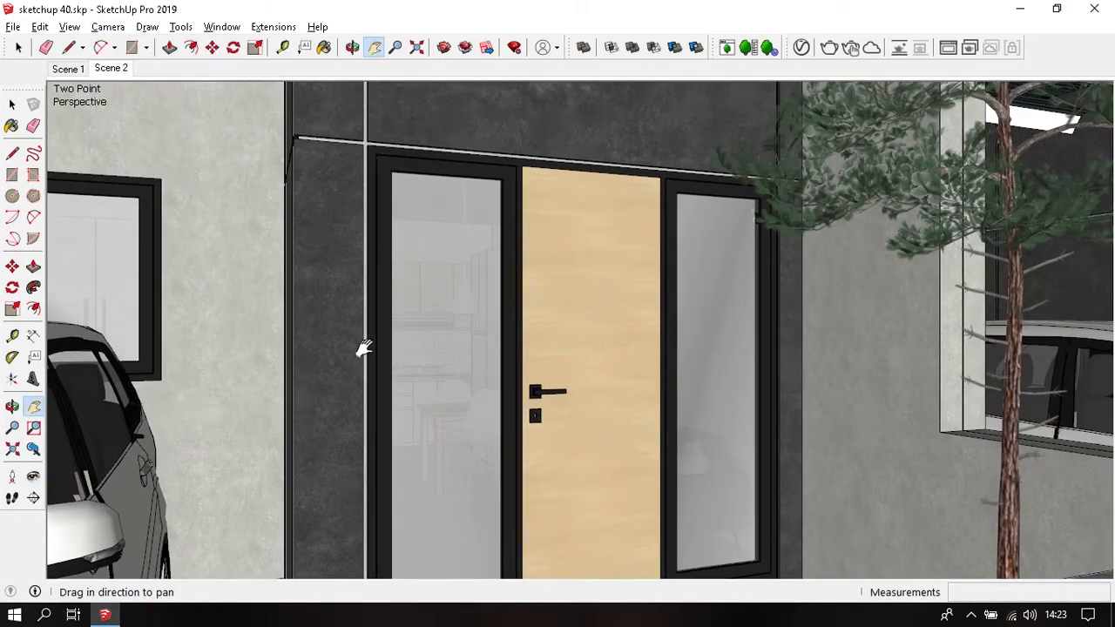
Step: Set the eye height to 1500 mm and add a third scene of the front-door close-up
left_click(34, 479)
type("1500")
key("Return")
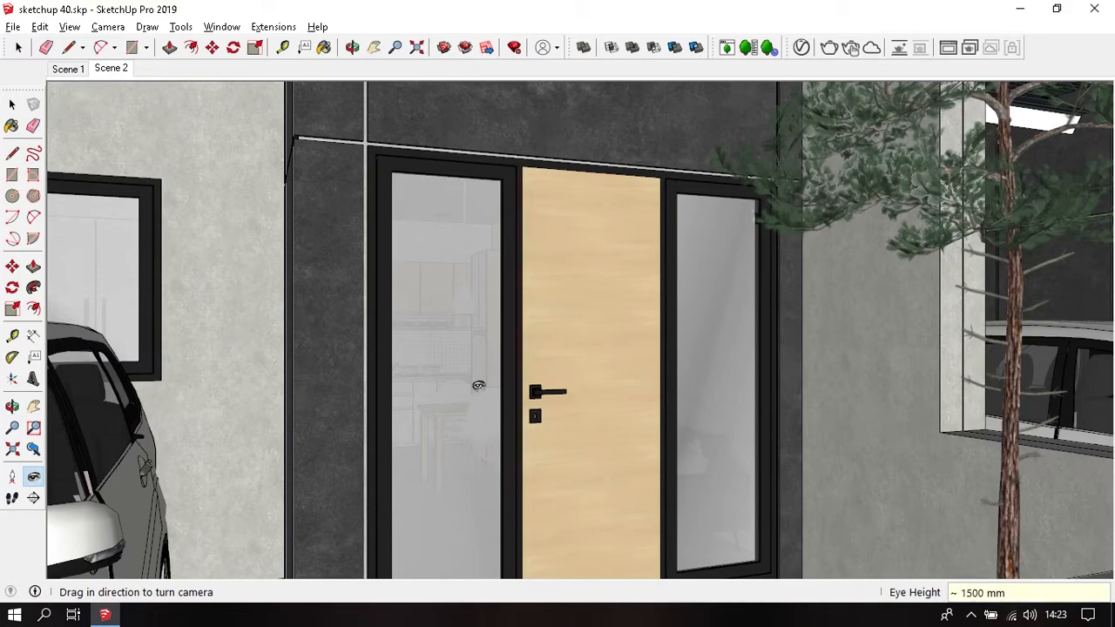
left_click(69, 27)
mouse_move(124, 302)
left_click(235, 301)
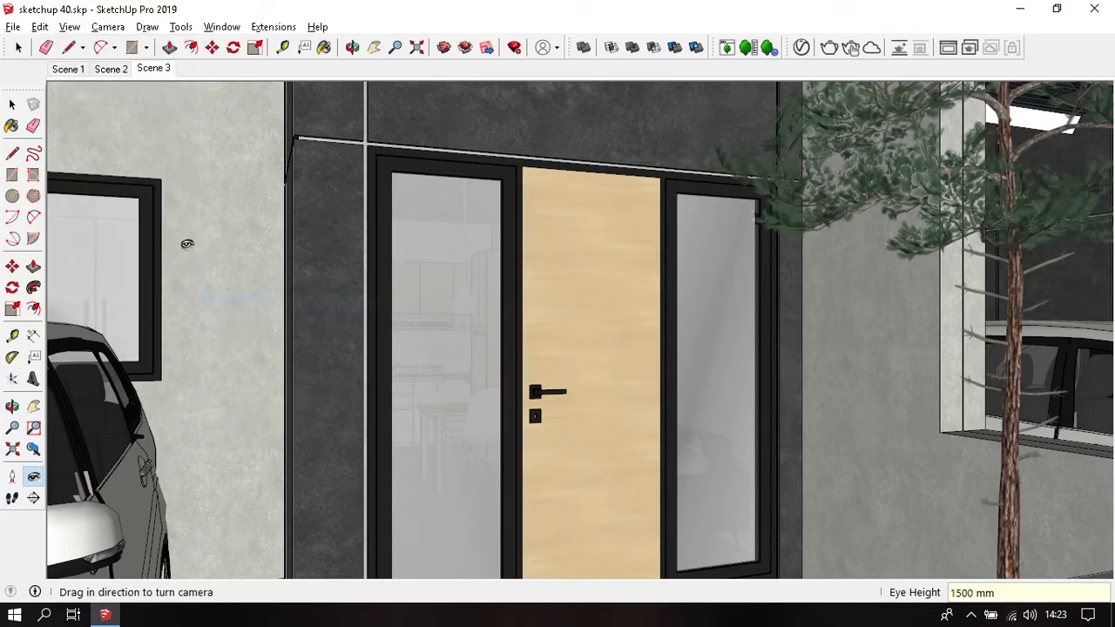
Step: Recall Scene 1, Scene 2 and Scene 3 in turn to review the camera transitions
left_click(65, 71)
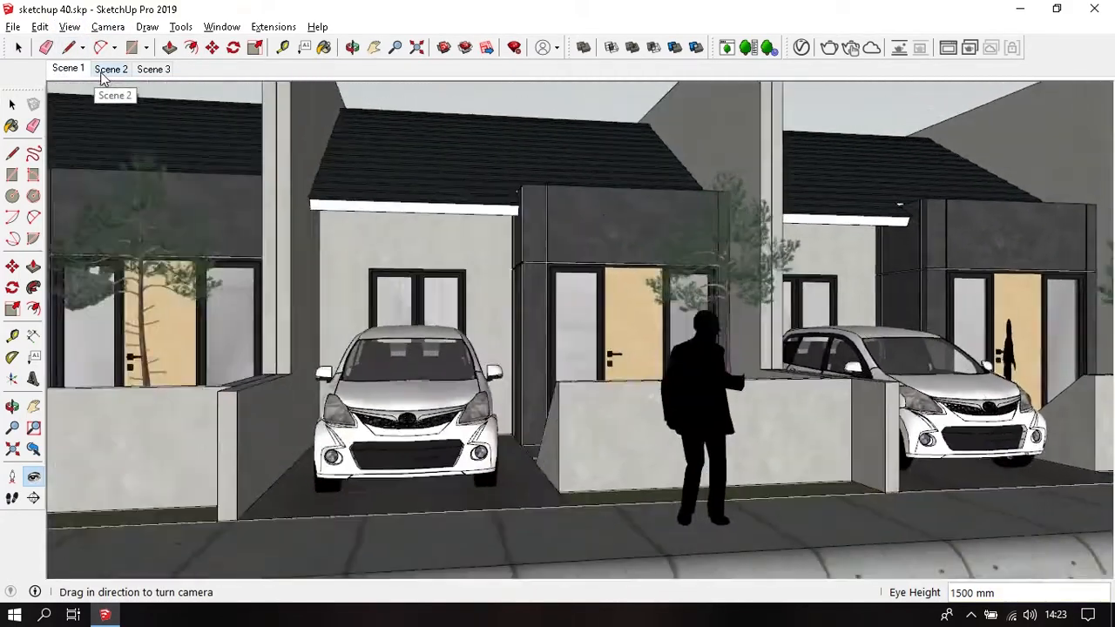
left_click(101, 75)
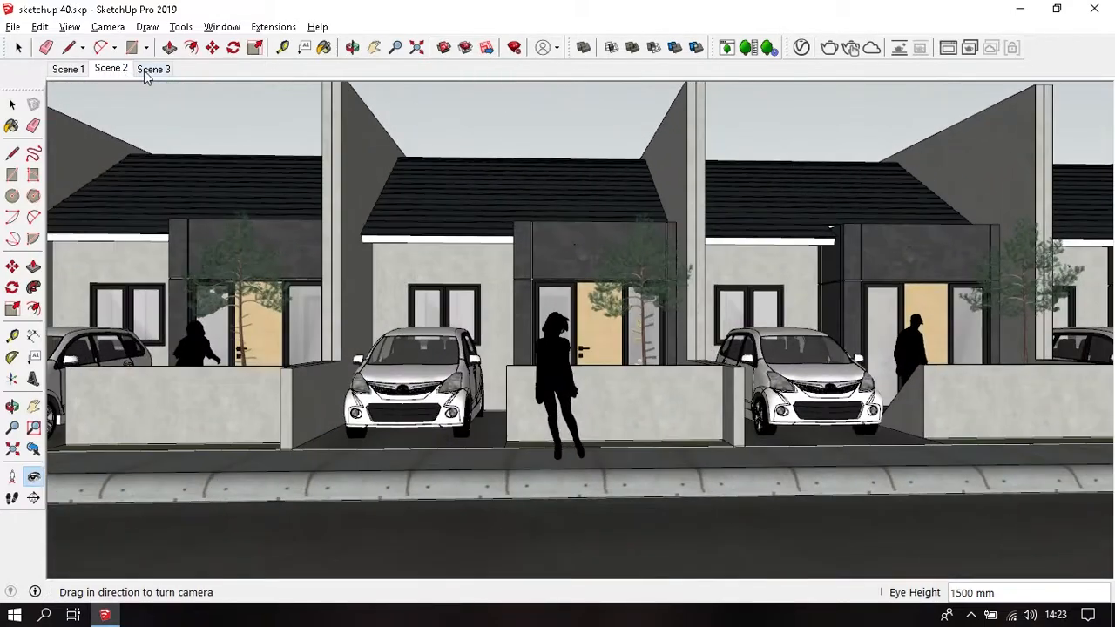
left_click(147, 71)
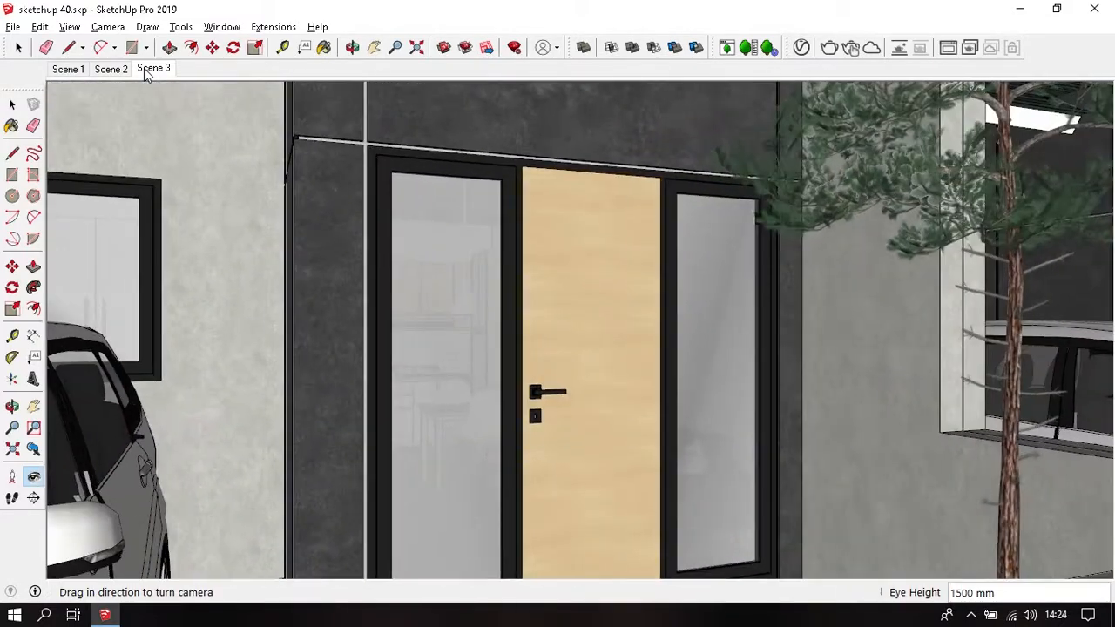
key("space")
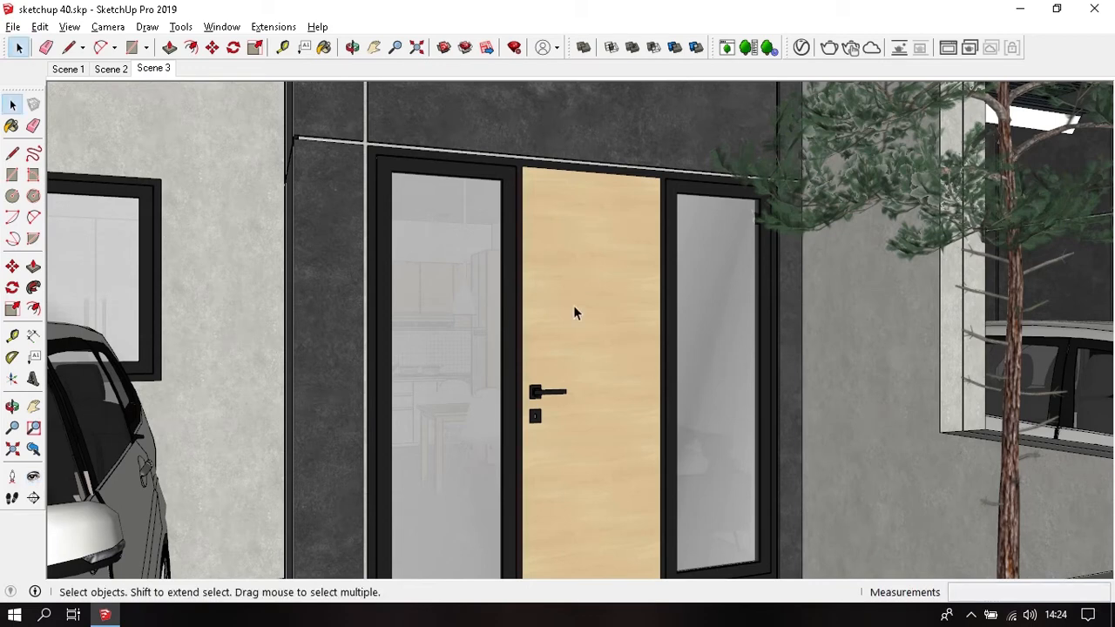
Step: Save the model, then swap the closed front door for the slightly open one by hiding layer p0 and showing layer p1
key("ctrl+s")
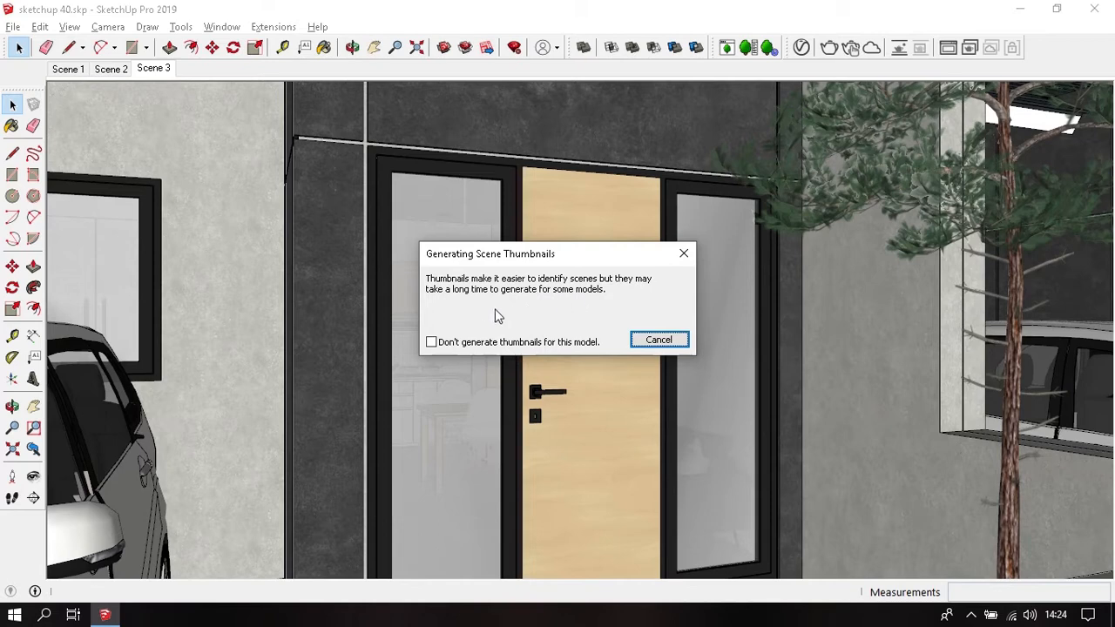
key("b")
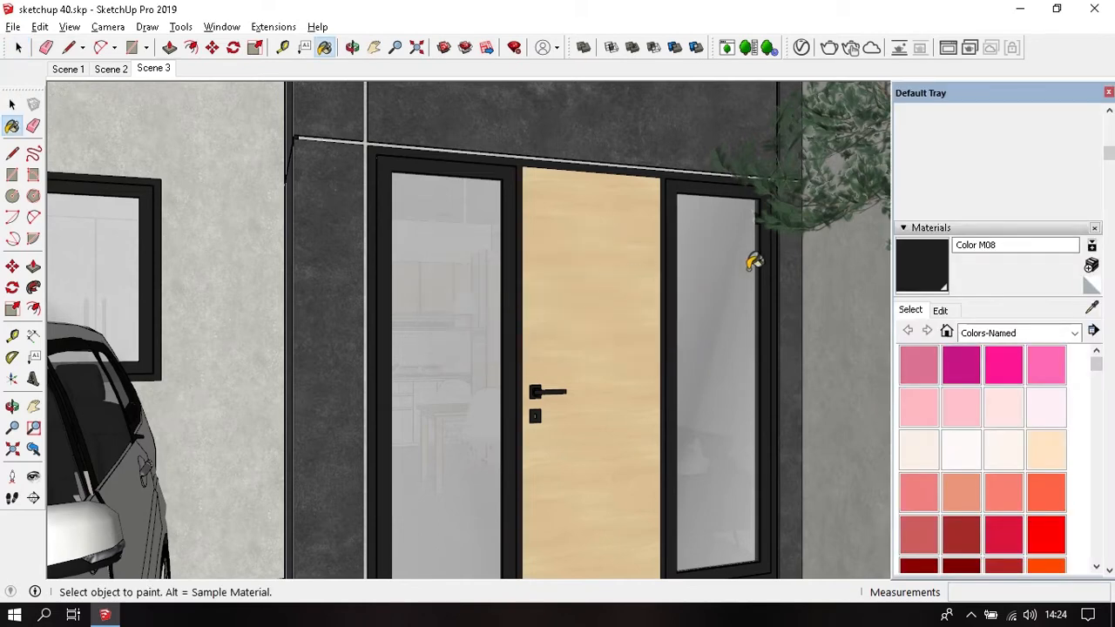
left_click(932, 229)
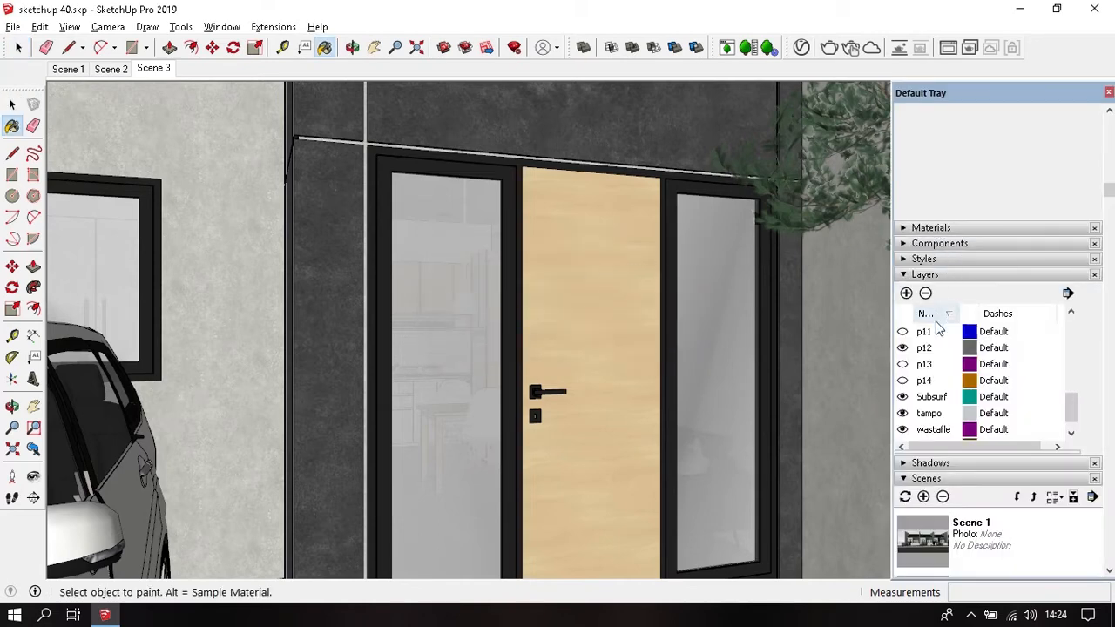
scroll(930, 364, "up", 5)
scroll(931, 364, "down", 1)
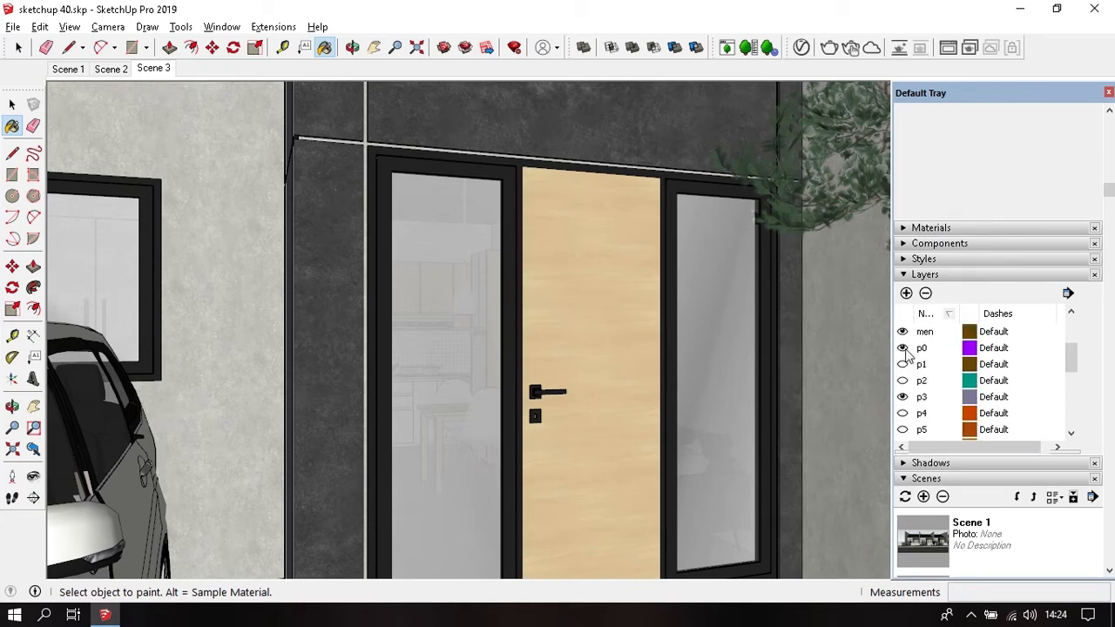
left_click(903, 348)
left_click(903, 365)
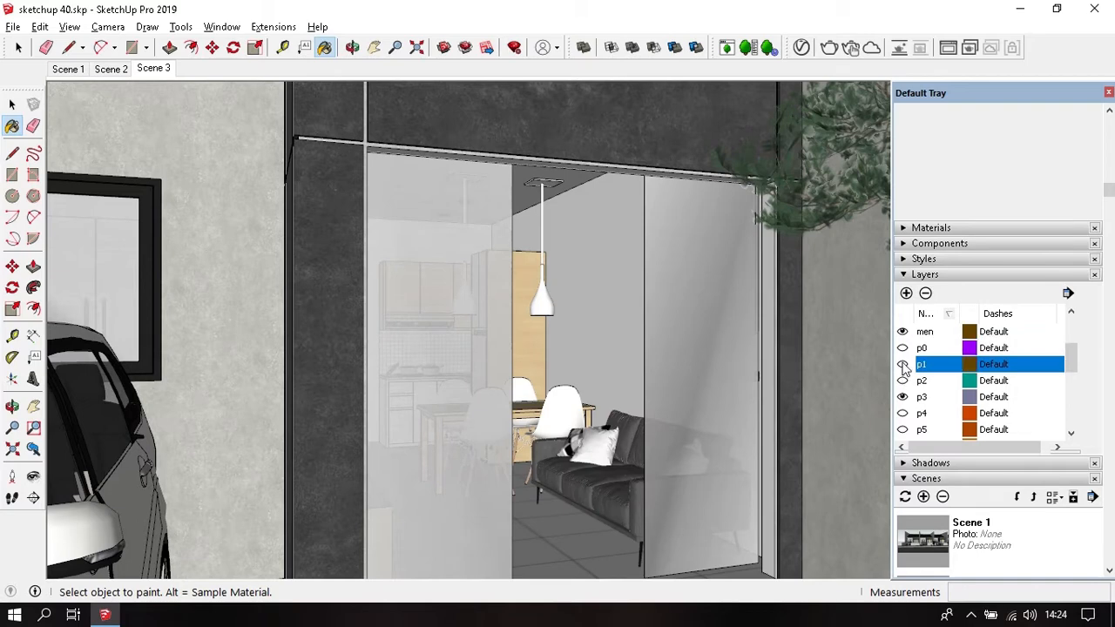
Step: Add a fourth scene of the front-door close-up with the door slightly open
key("space")
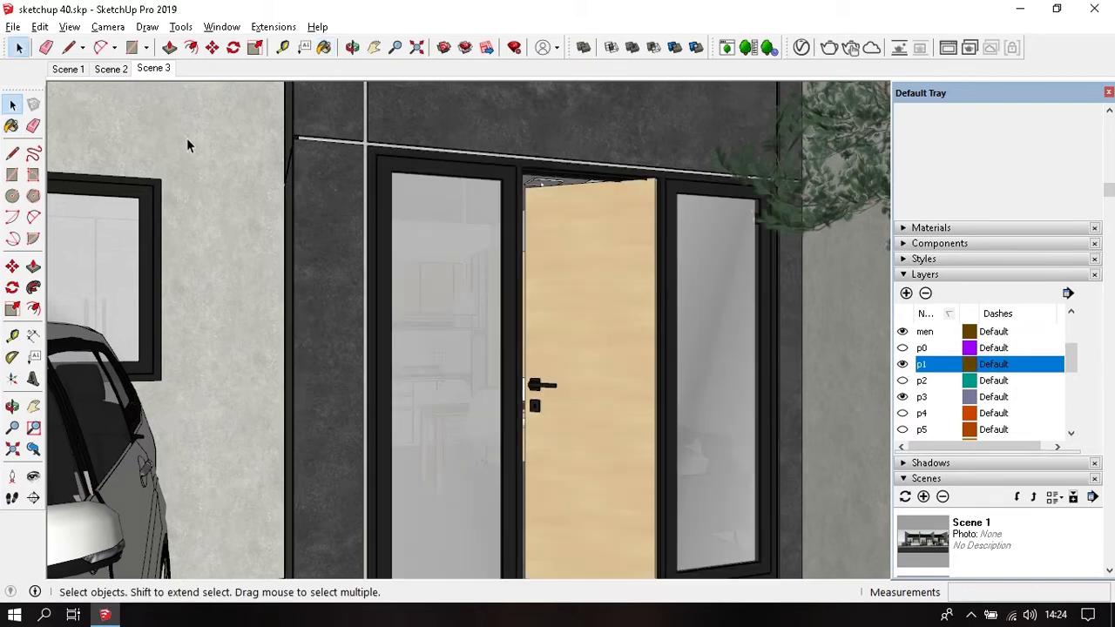
left_click(69, 26)
mouse_move(165, 305)
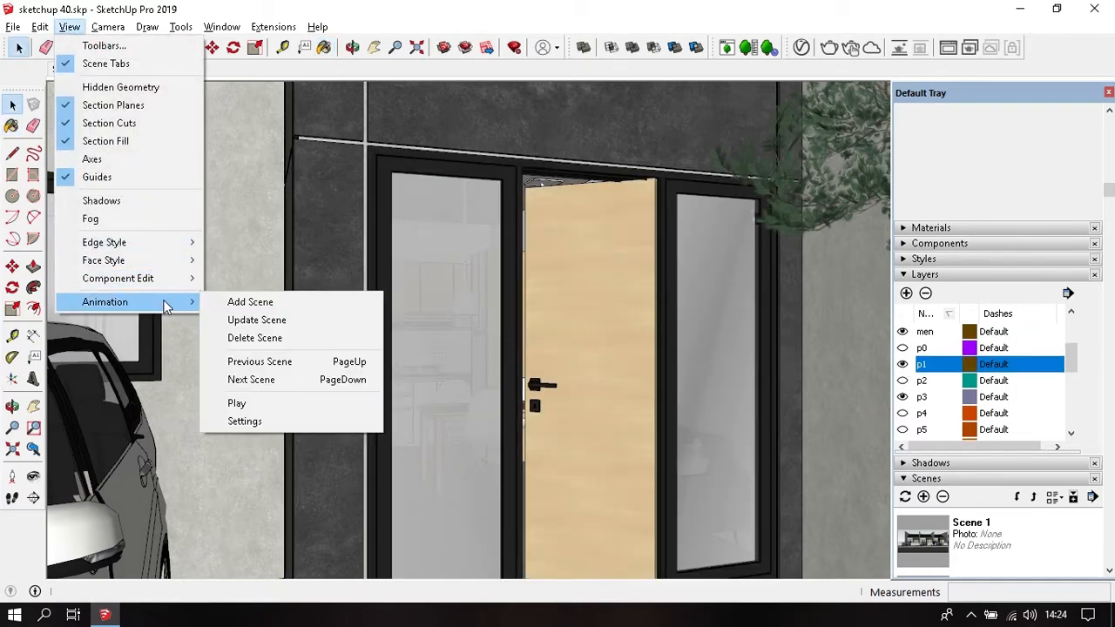
left_click(249, 303)
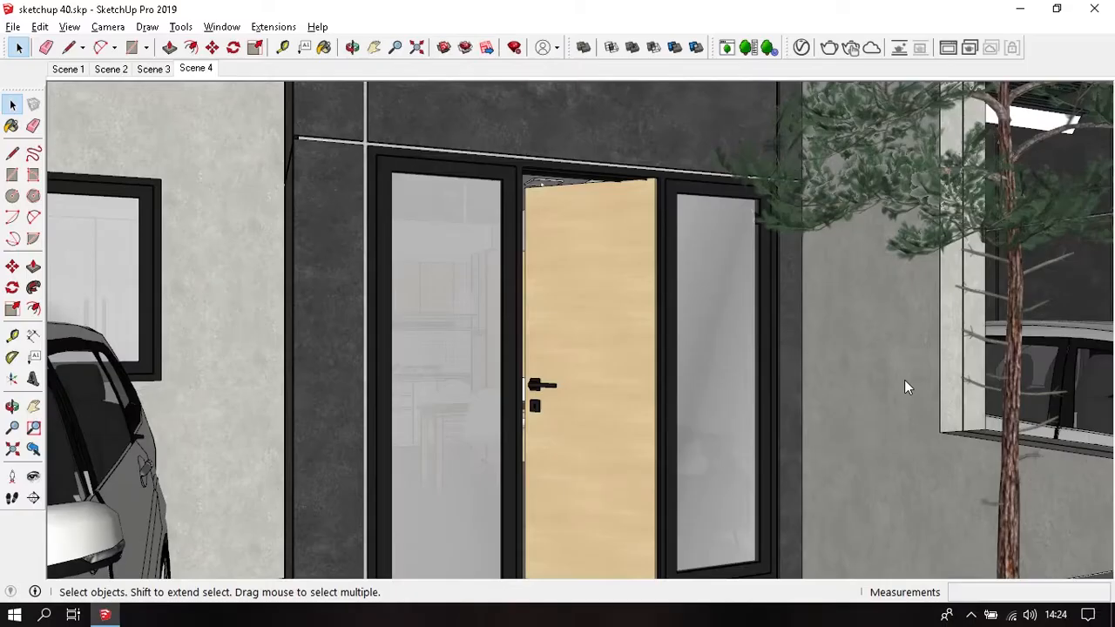
Step: Hide layer p1, show layer p2 with the door wide open, and add a fifth scene
left_click(903, 381)
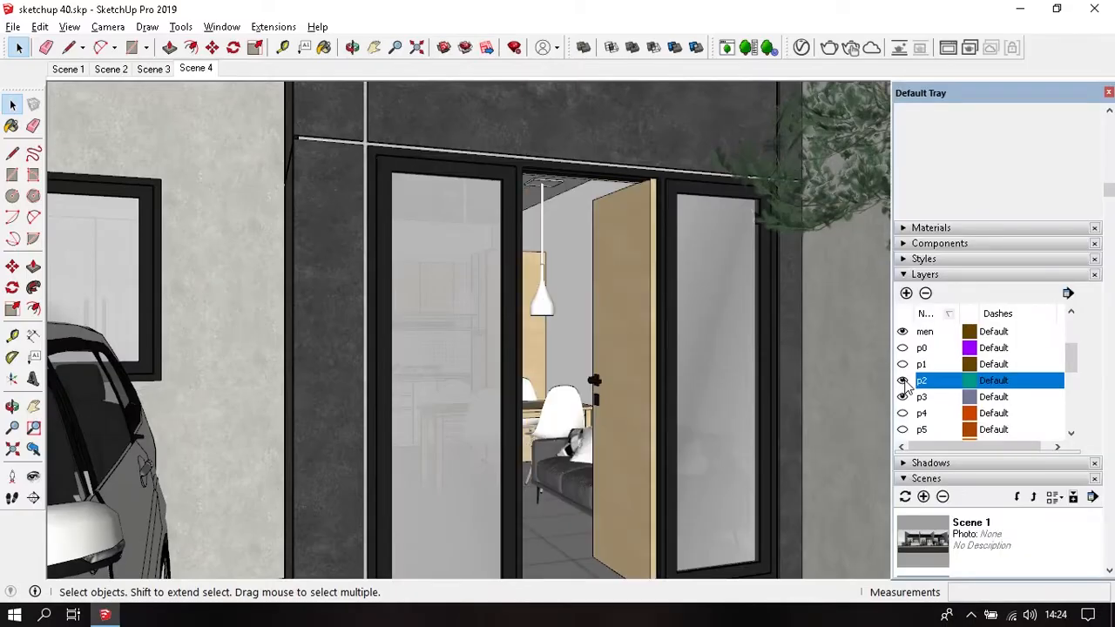
left_click(69, 27)
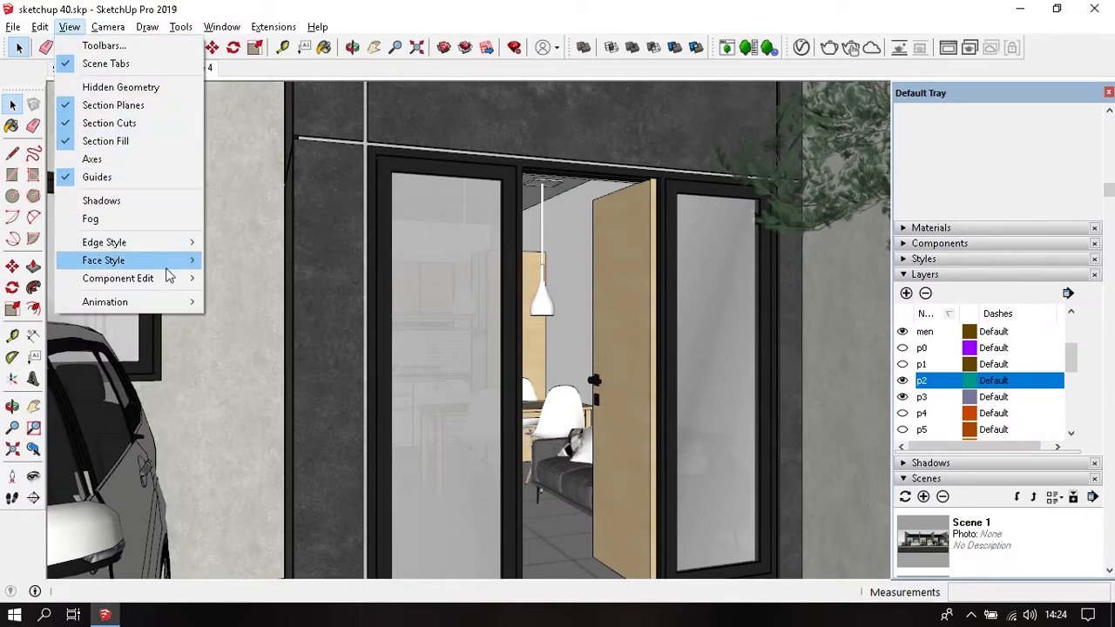
mouse_move(183, 301)
left_click(222, 305)
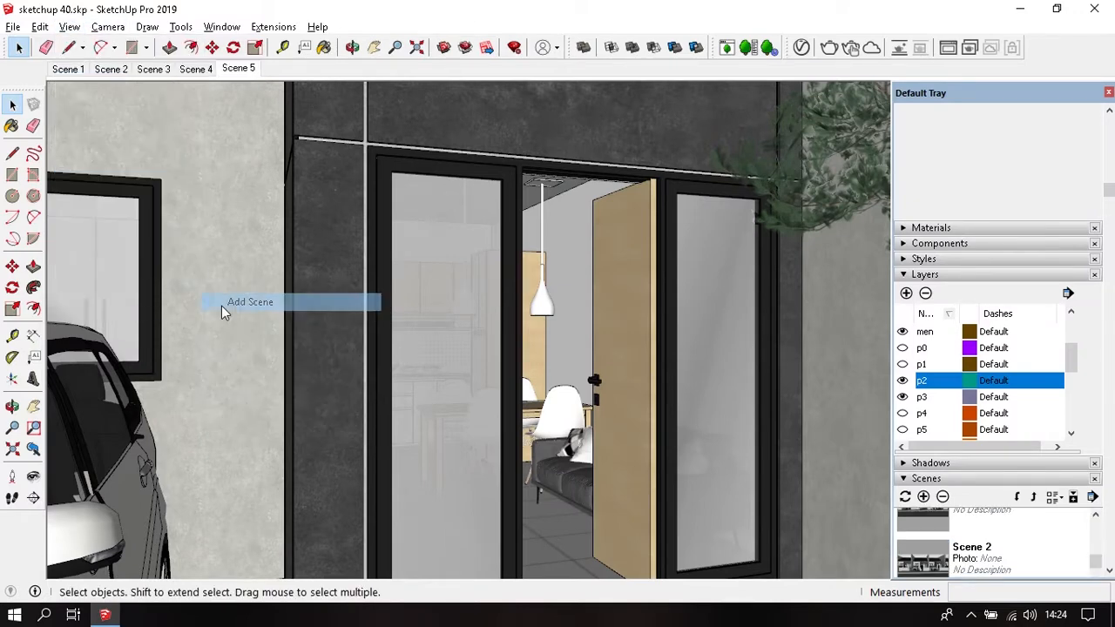
Step: Recall Scenes 1 through 5 in turn to review the camera moves and the door-opening sequence
left_click(59, 74)
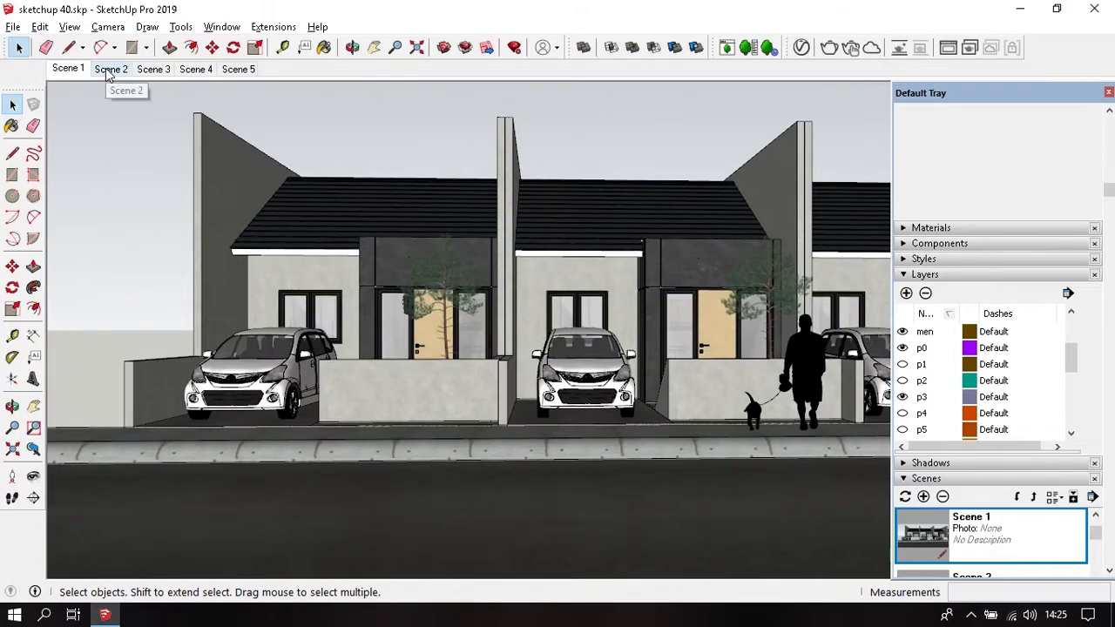
left_click(111, 69)
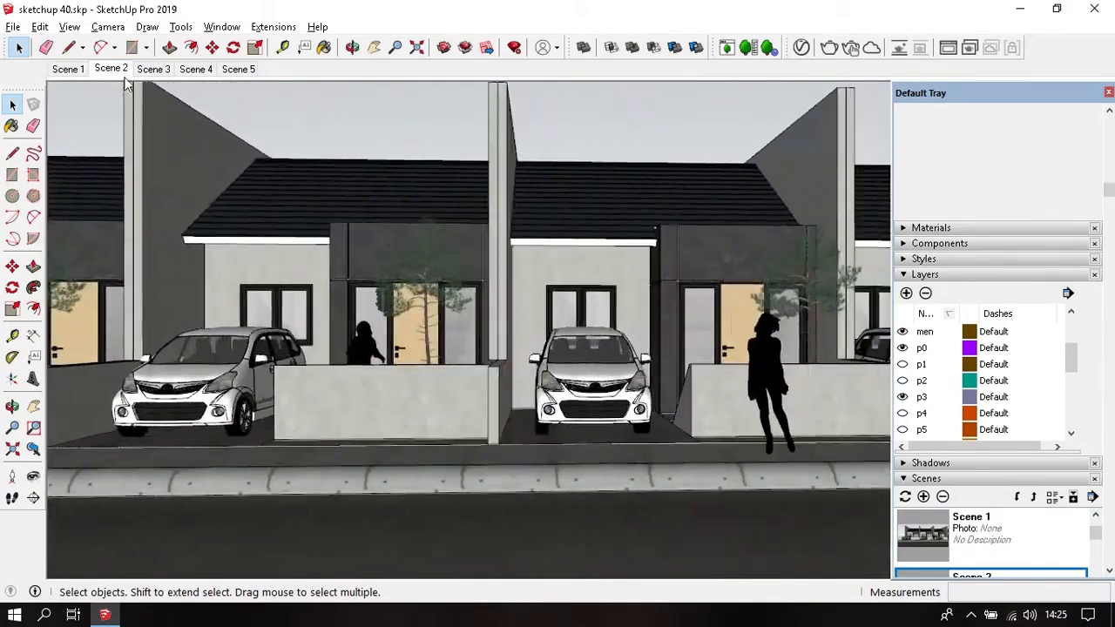
left_click(148, 75)
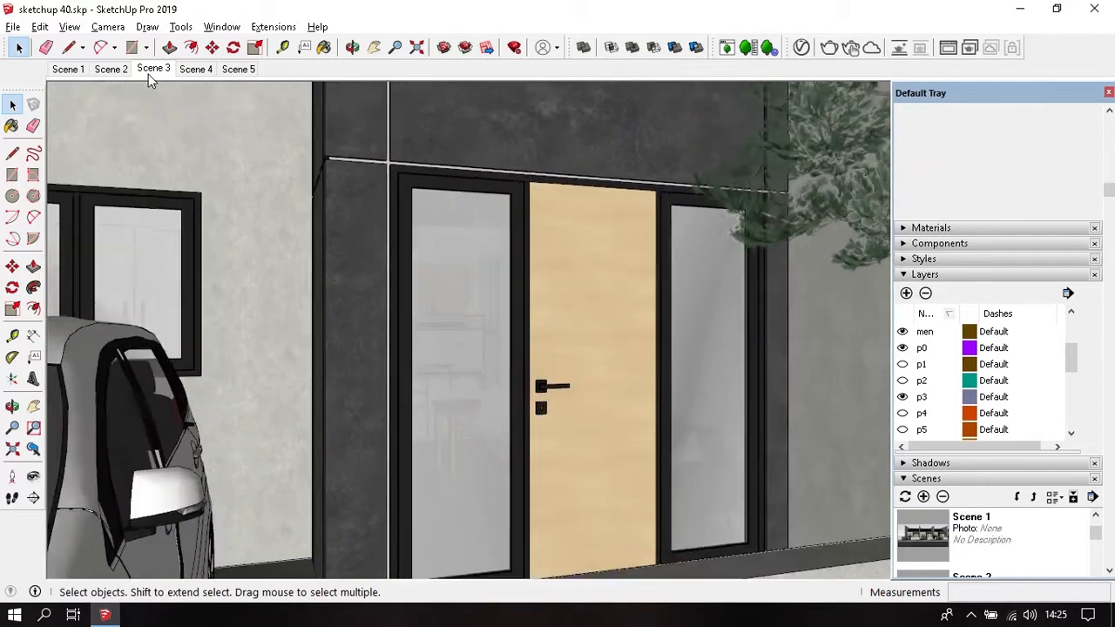
left_click(186, 72)
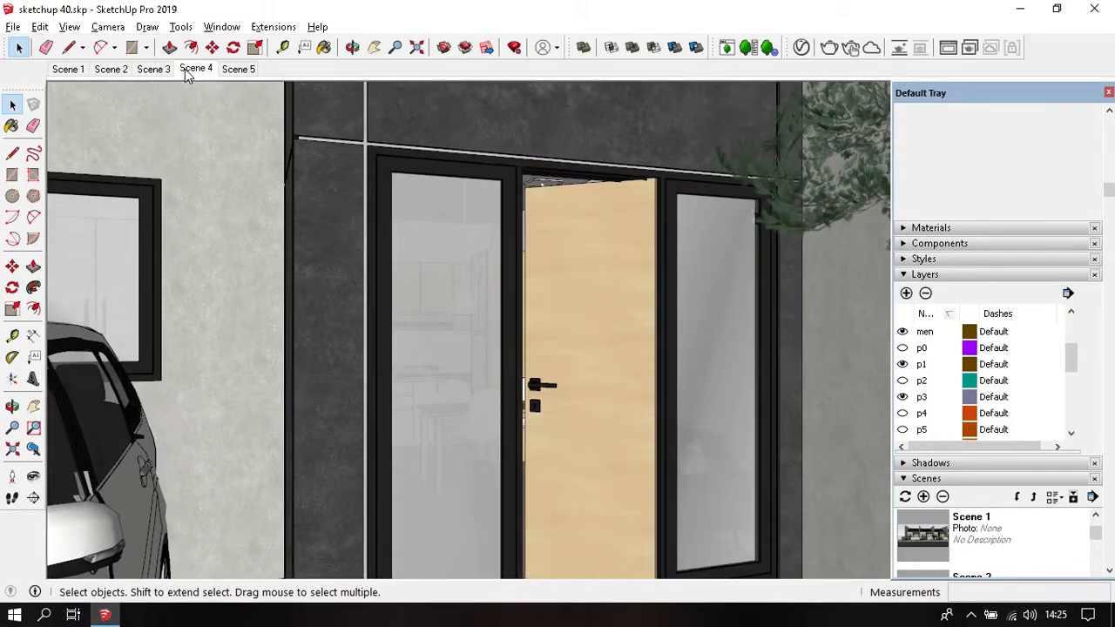
left_click(239, 73)
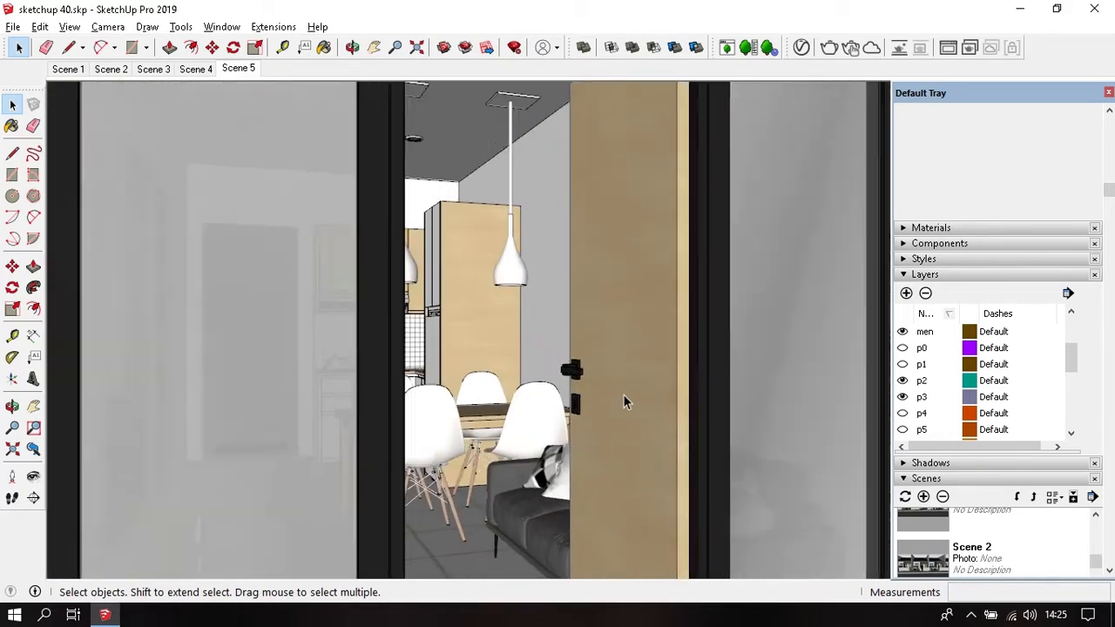
Step: Frame the open doorway facing the kitchen in Two-Point Perspective with a 1500 mm eye height
middle_click(622, 393)
middle_click_drag(621, 392, 666, 410)
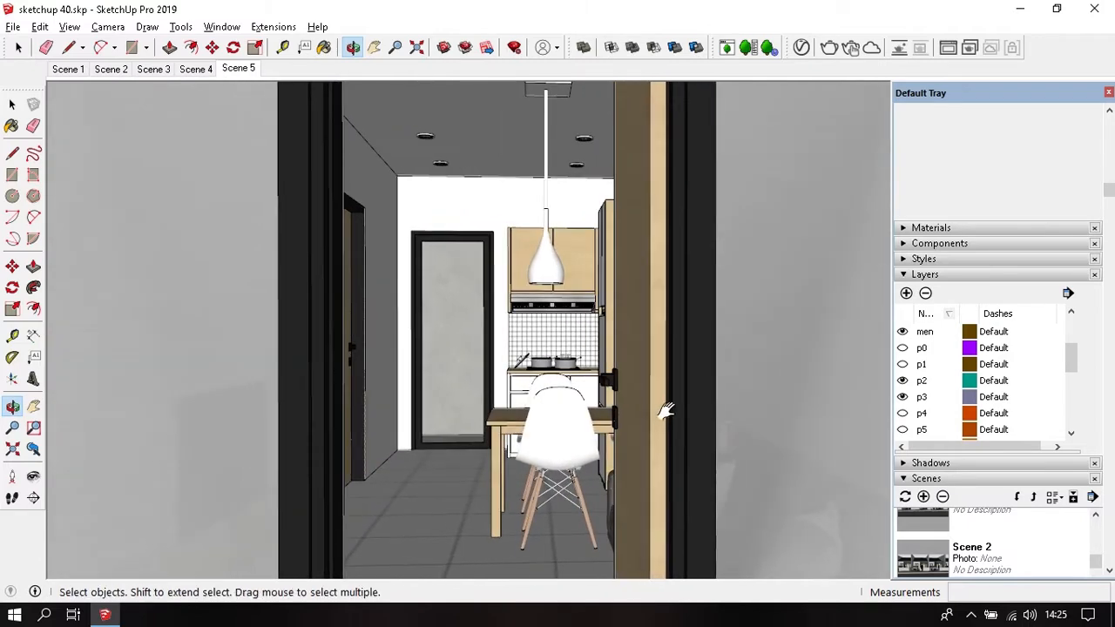
left_click(108, 27)
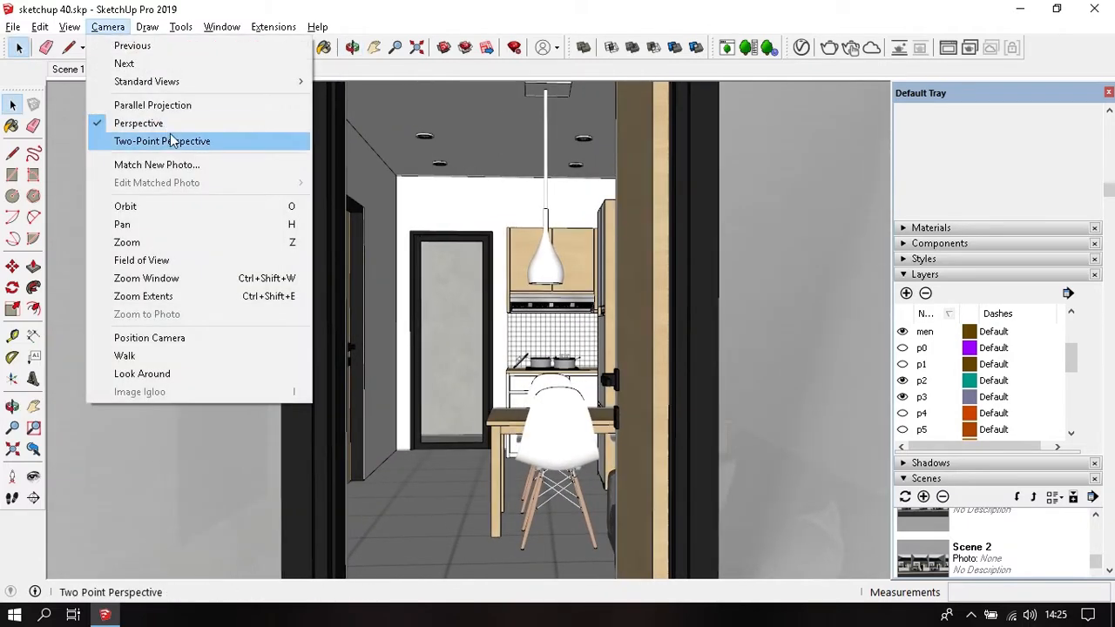
left_click(171, 141)
left_click(33, 476)
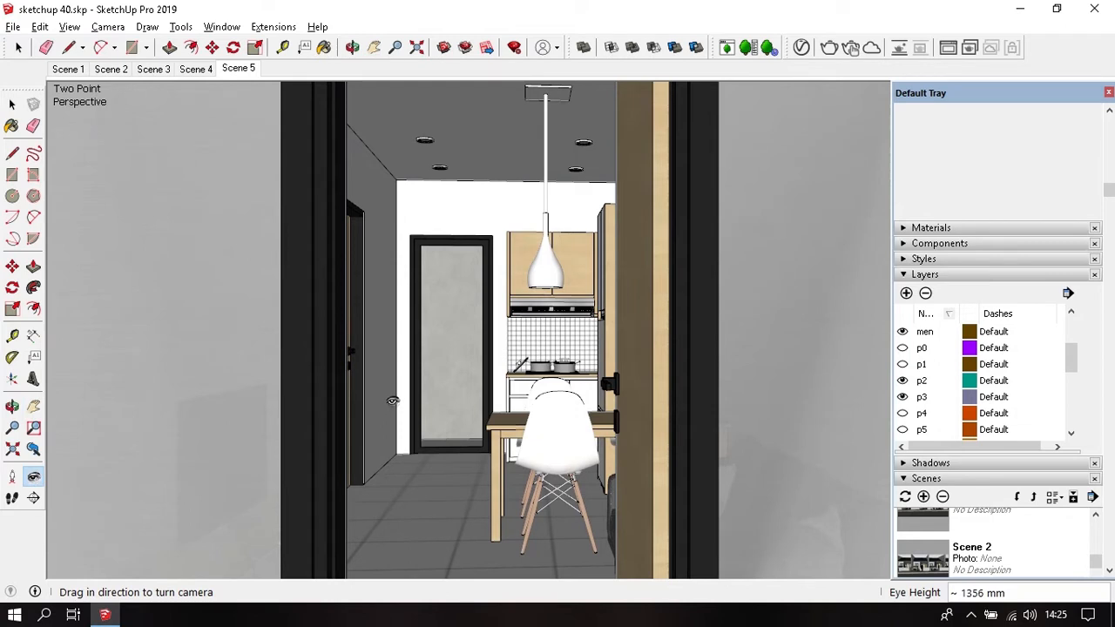
left_click_drag(393, 400, 391, 398)
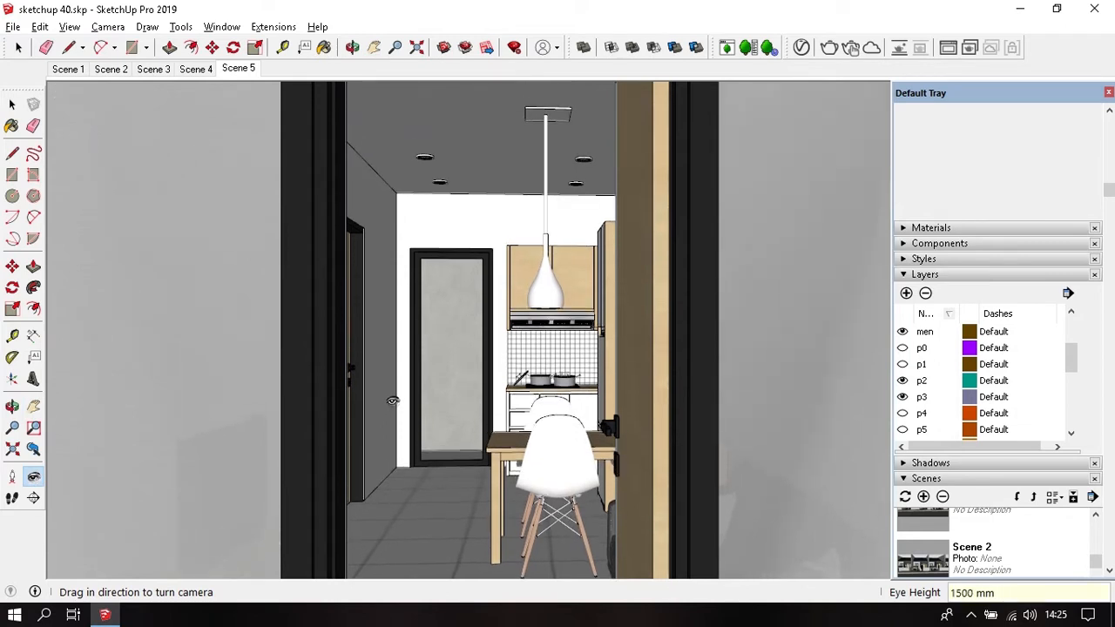
Step: Add a sixth scene of the view through the open doorway toward the kitchen
left_click(68, 27)
mouse_move(162, 304)
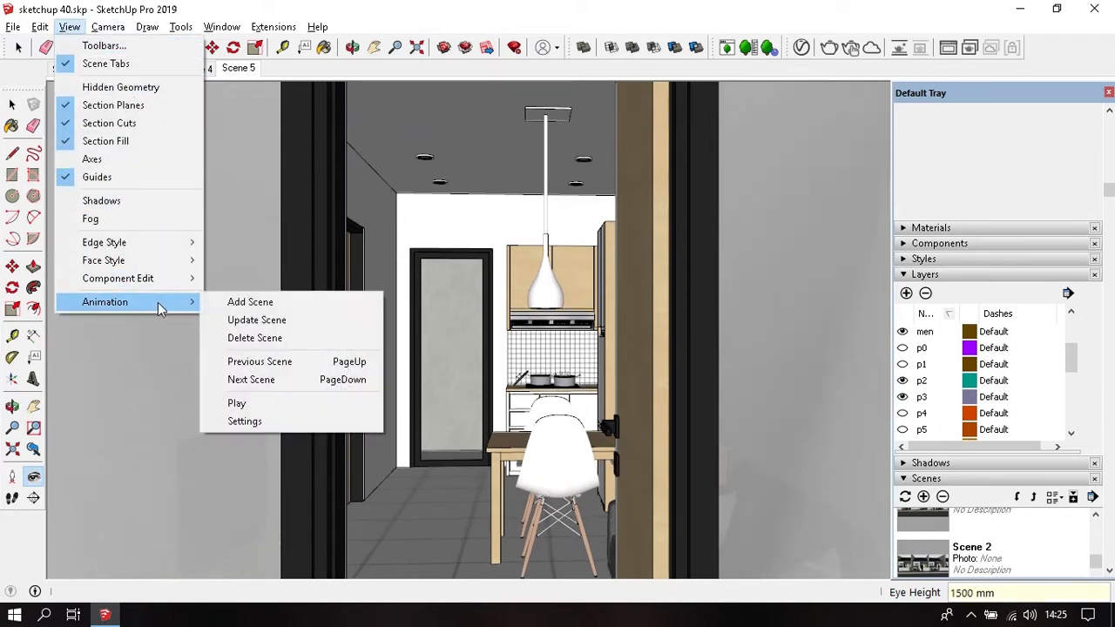
left_click(244, 301)
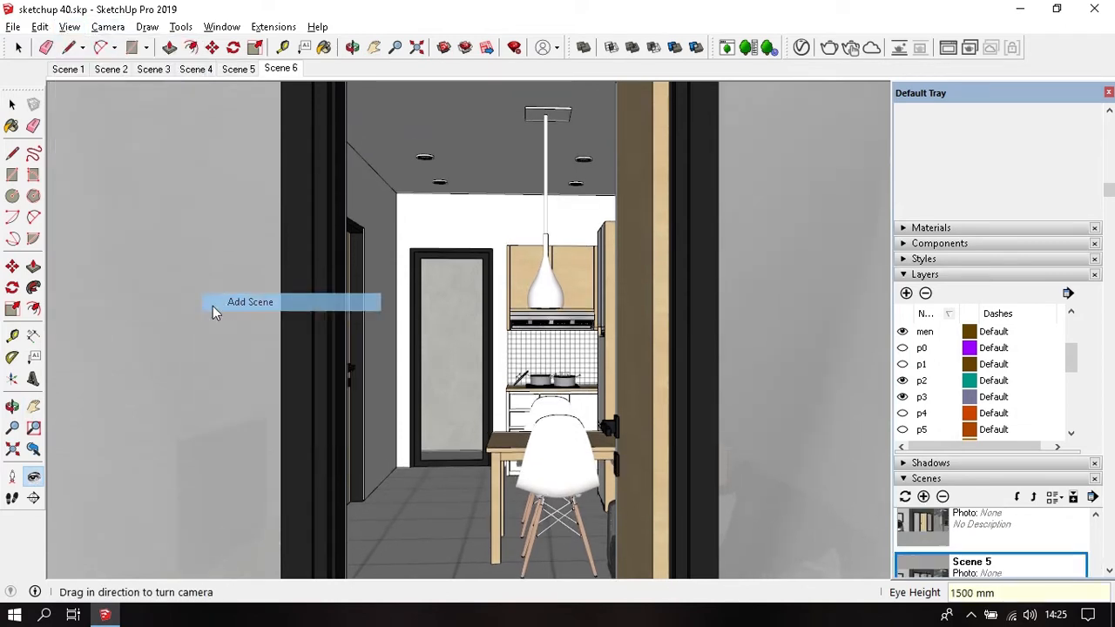
Step: Recall Scene 4, Scene 5 and Scene 6 in turn to review the approach through the doorway
left_click(197, 70)
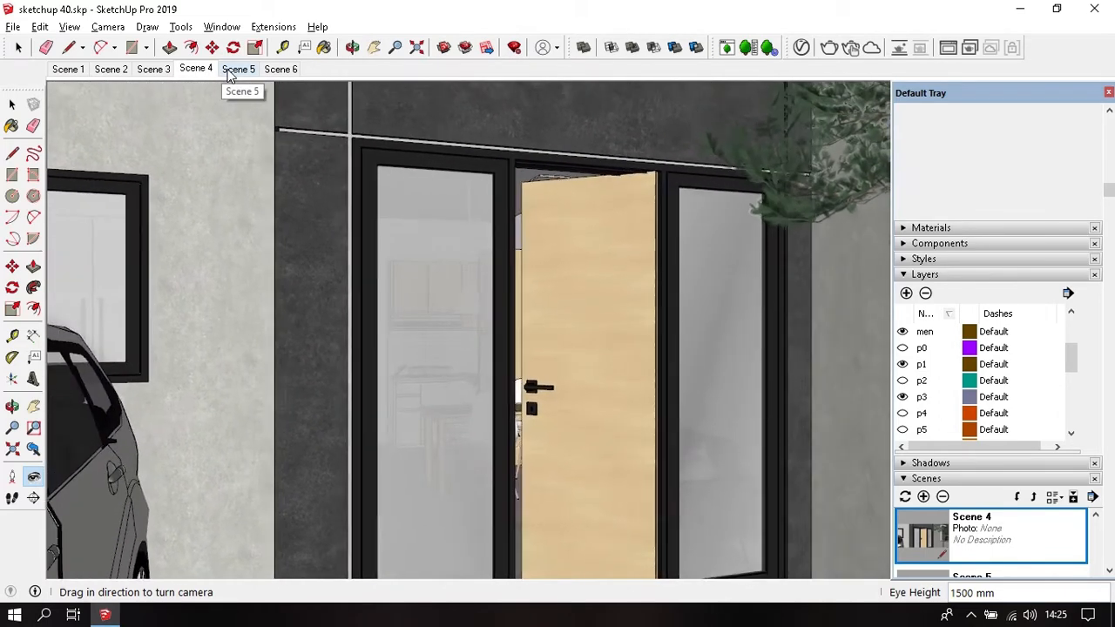
left_click(230, 75)
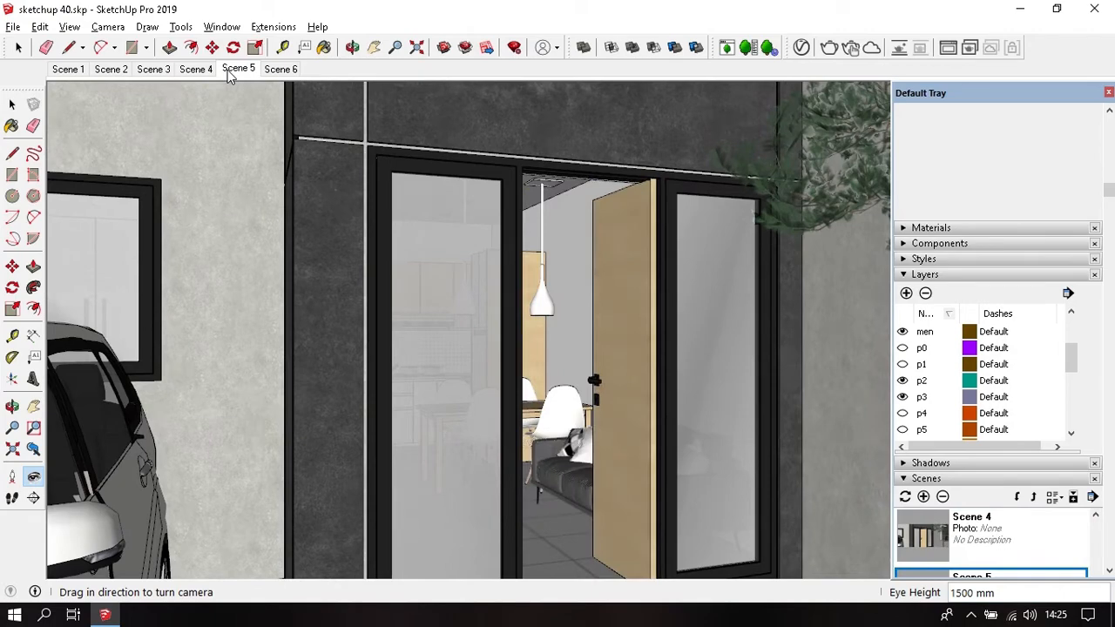
left_click(277, 75)
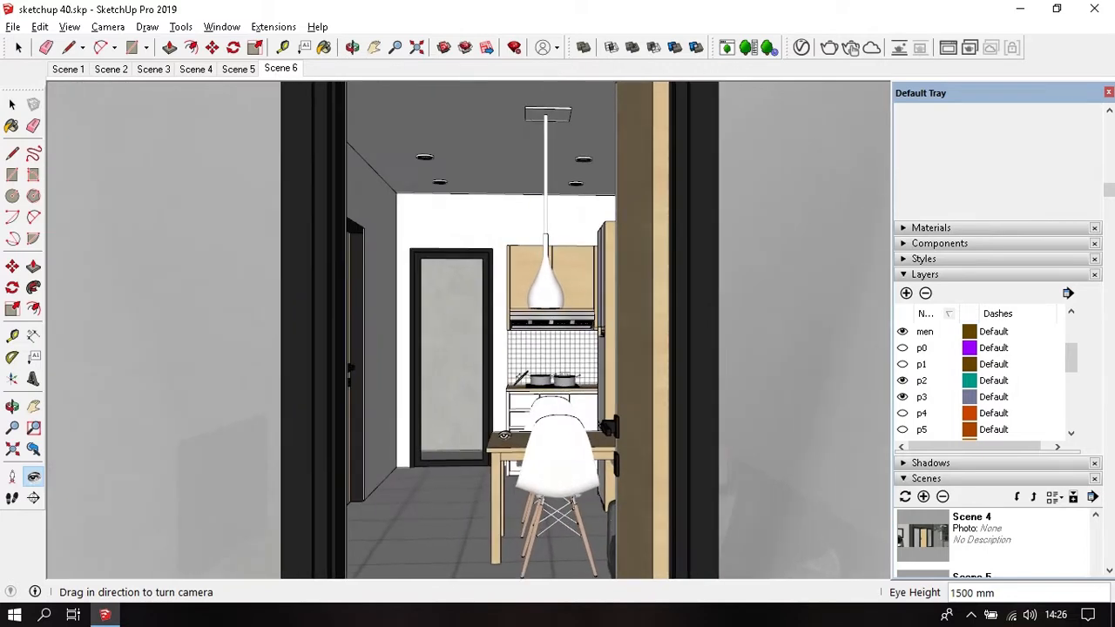
Step: Bring the camera inside facing the dining table and kitchen, in Two-Point Perspective with a 1500 mm eye height
key("space")
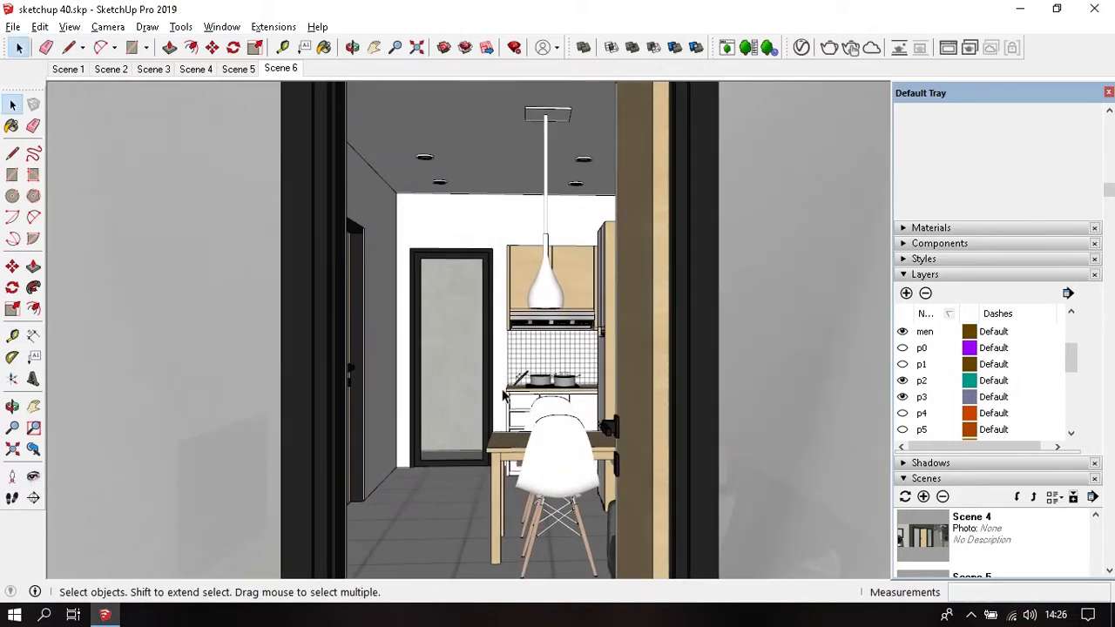
scroll(502, 396, "up", 4)
scroll(503, 396, "up", 2)
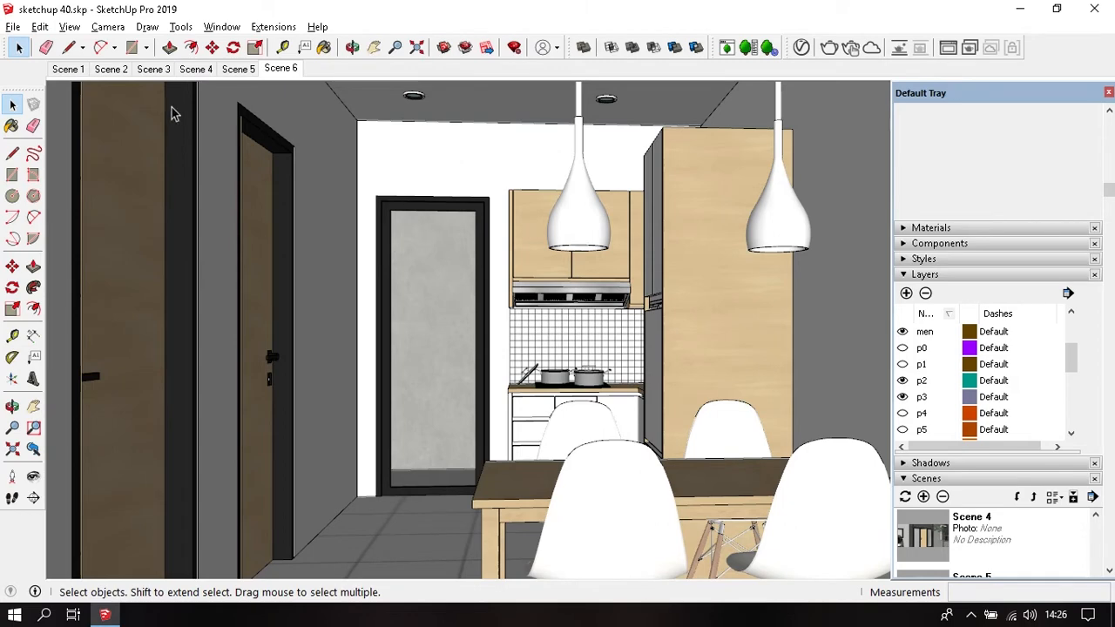
left_click(108, 26)
left_click(144, 140)
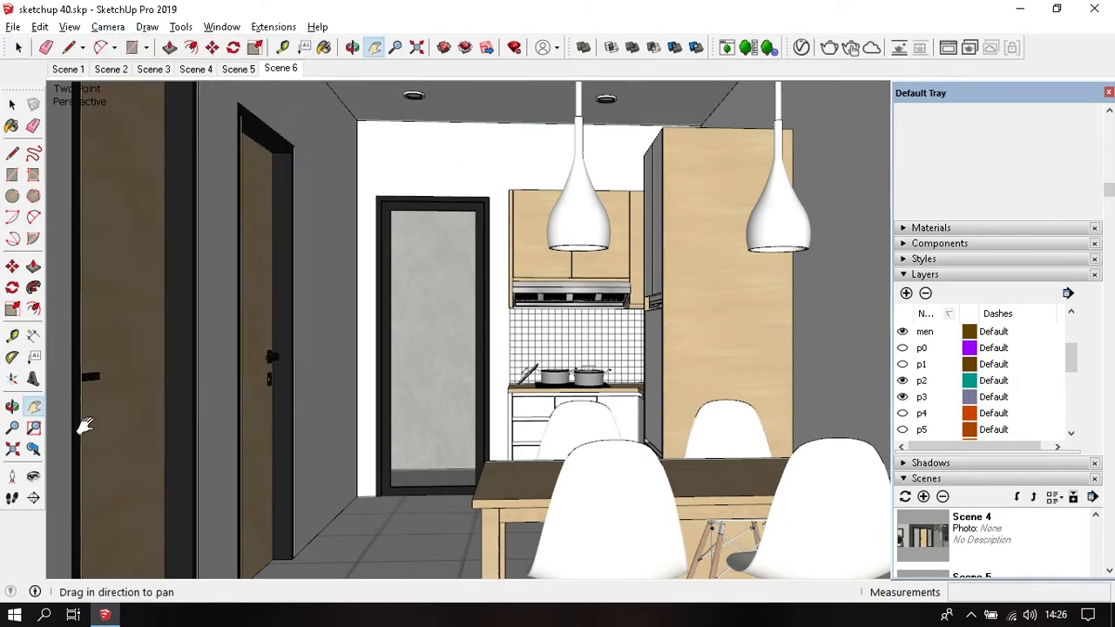
left_click(33, 476)
type("150")
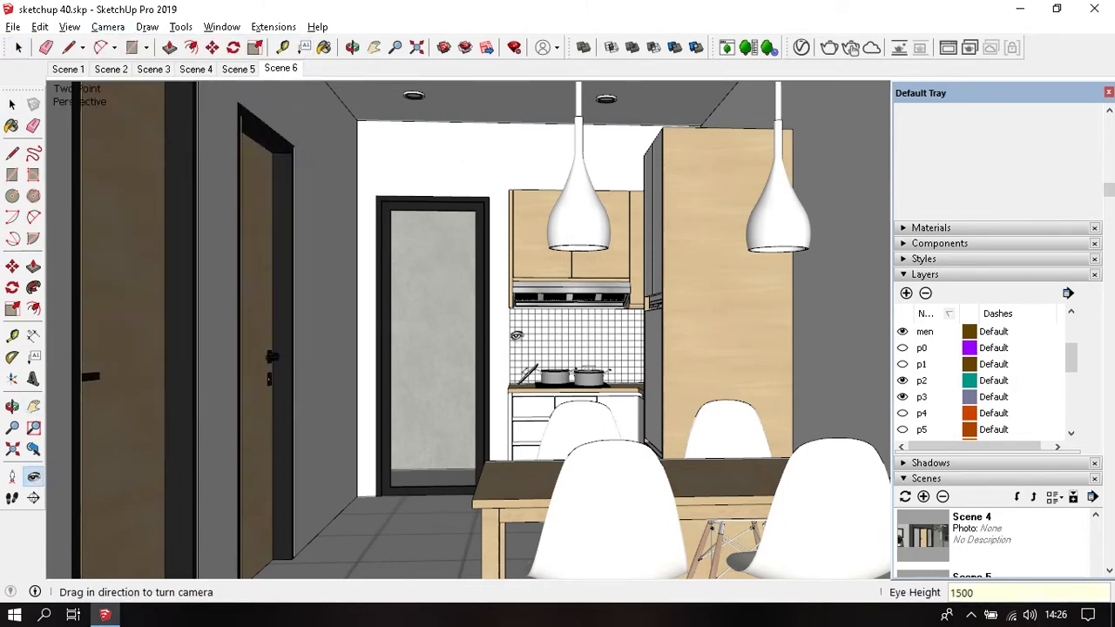
type("0")
key("Return")
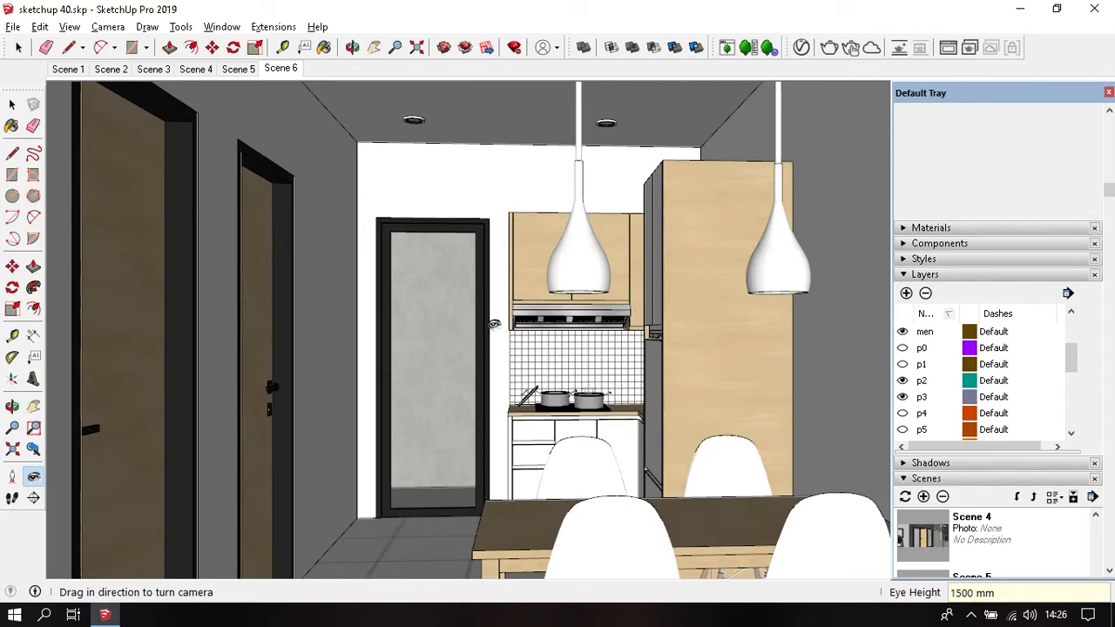
Step: Fine-tune the kitchen view, reapply Two-Point Perspective with a 1500 mm eye height, and add a seventh scene
scroll(502, 337, "down", 2)
scroll(502, 337, "up", 2)
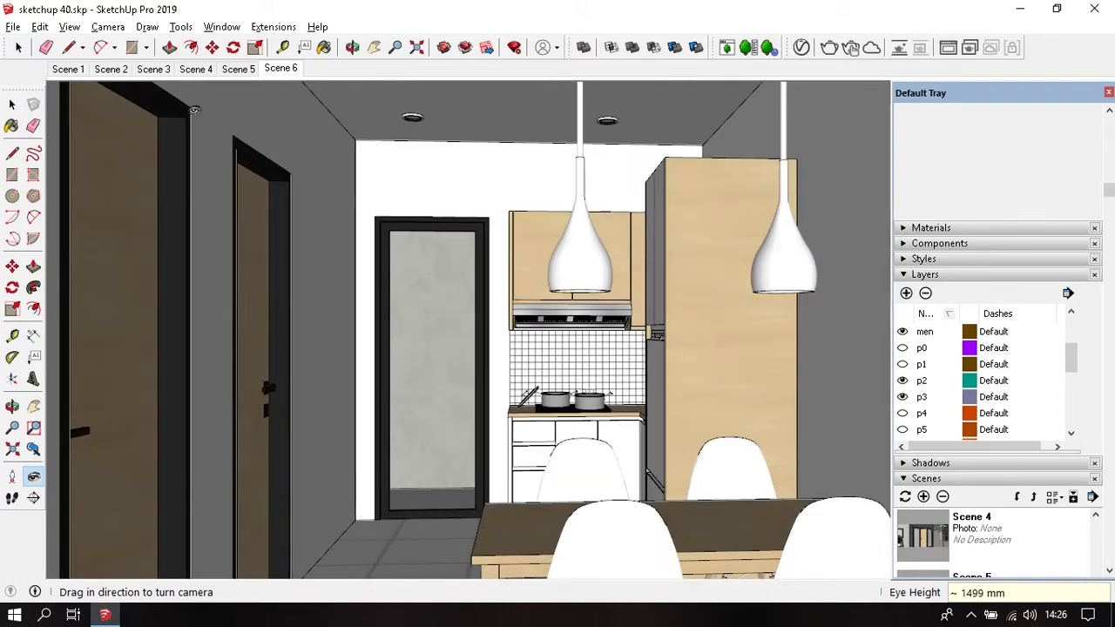
left_click(108, 27)
left_click(168, 141)
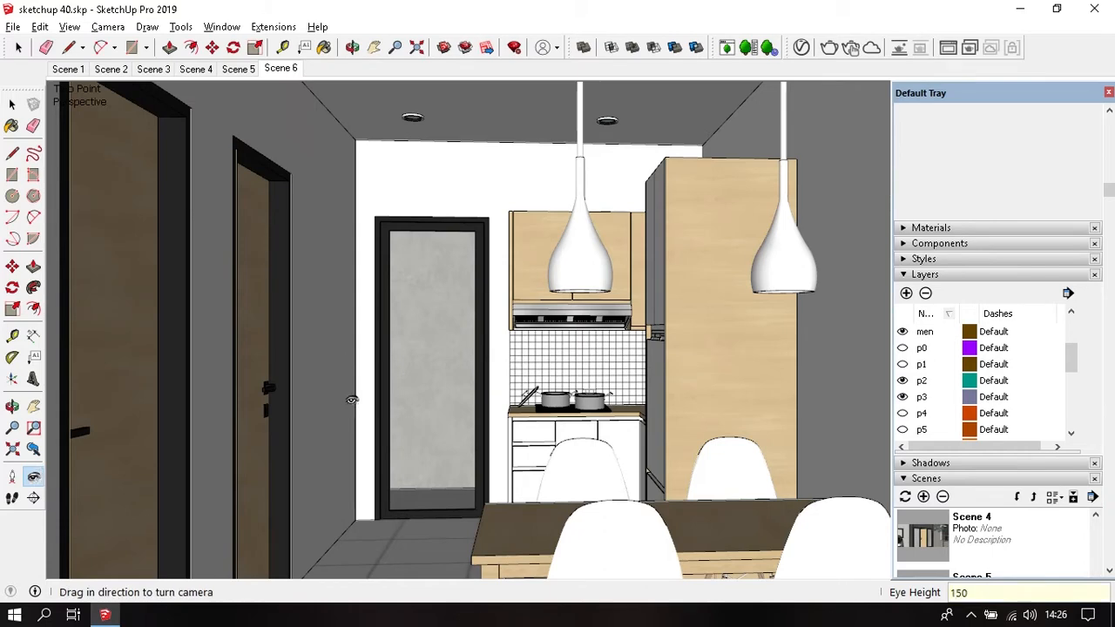
left_click(69, 27)
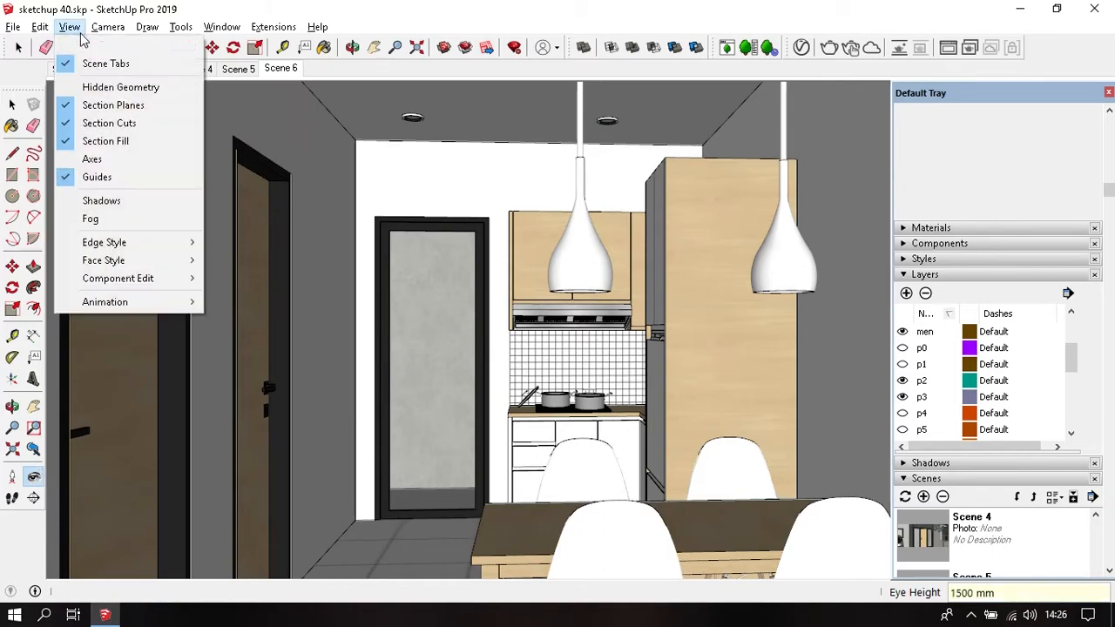
mouse_move(194, 311)
left_click(250, 302)
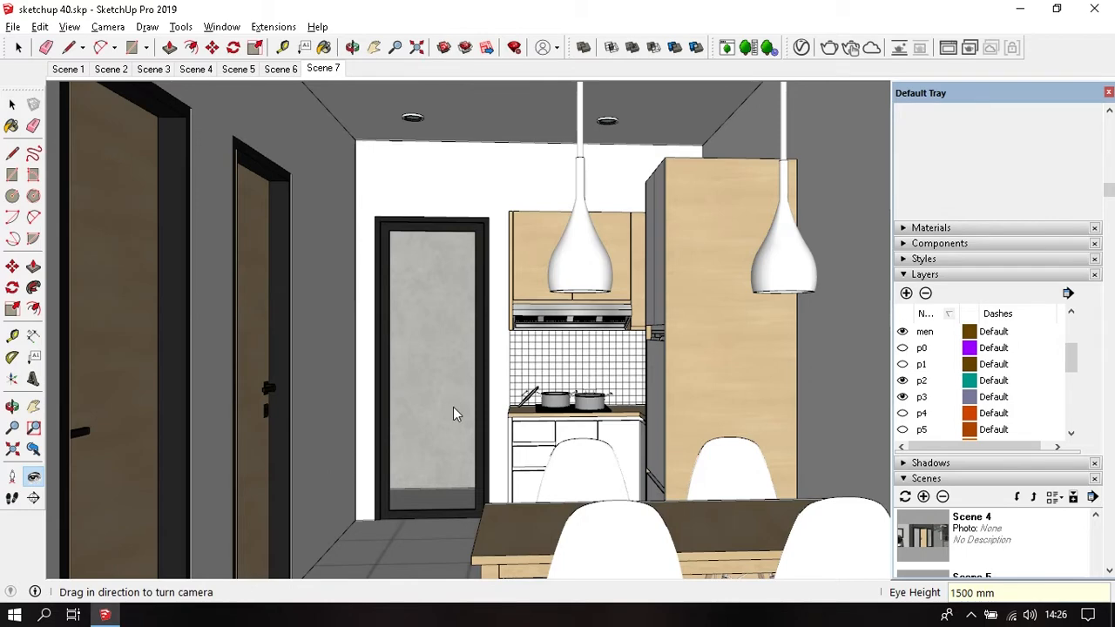
Step: Recall Scene 5, Scene 6 and Scene 7 in turn to review the walk through the doorway into the kitchen
left_click(235, 72)
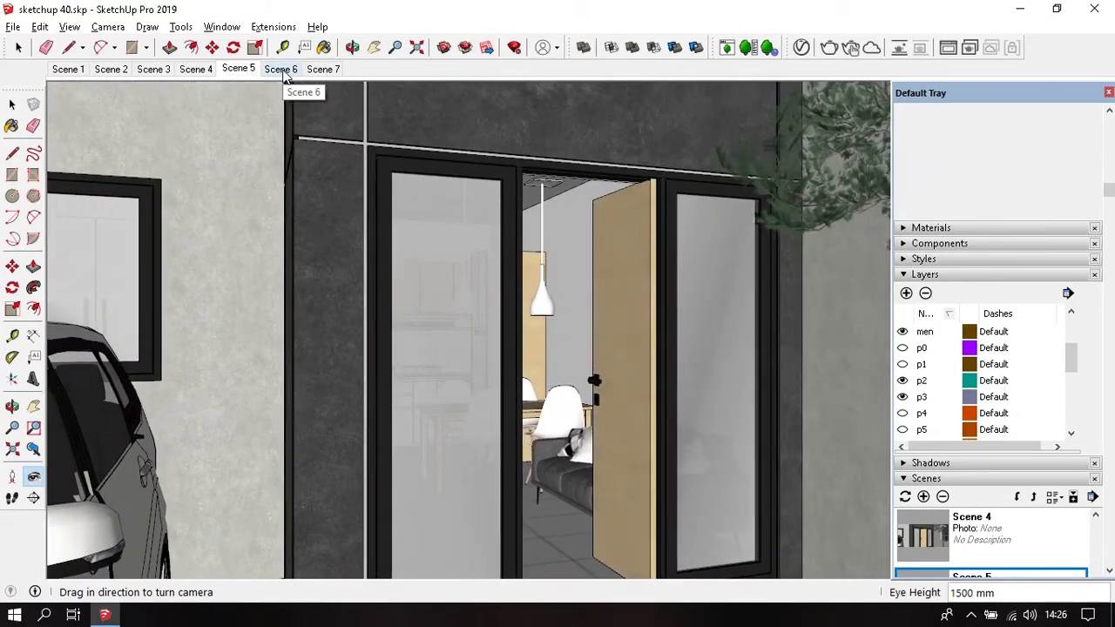
left_click(281, 75)
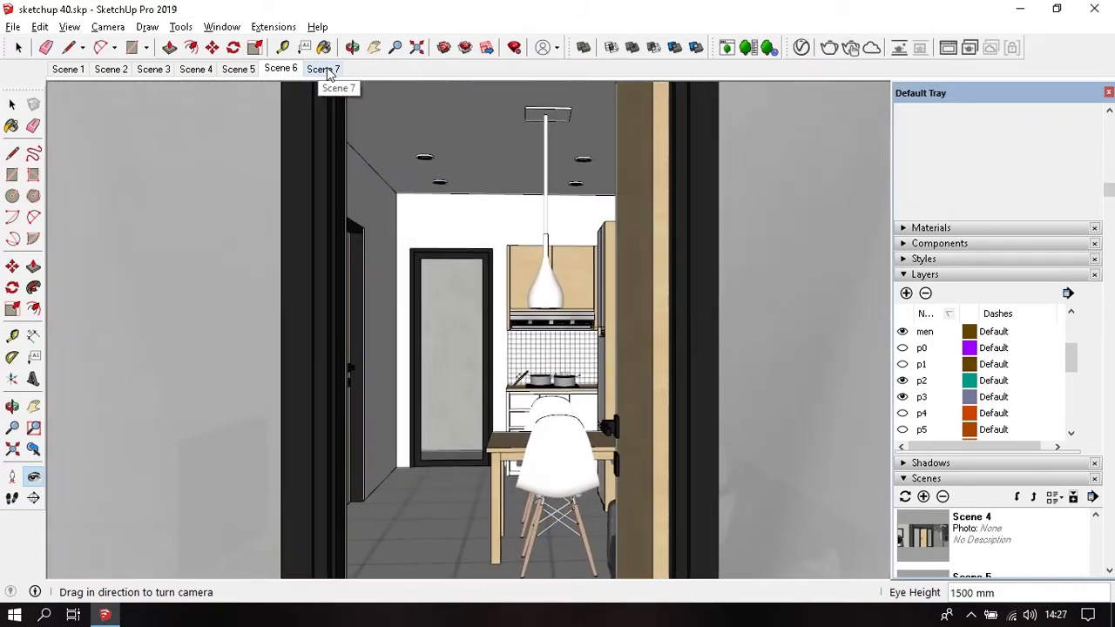
left_click(328, 73)
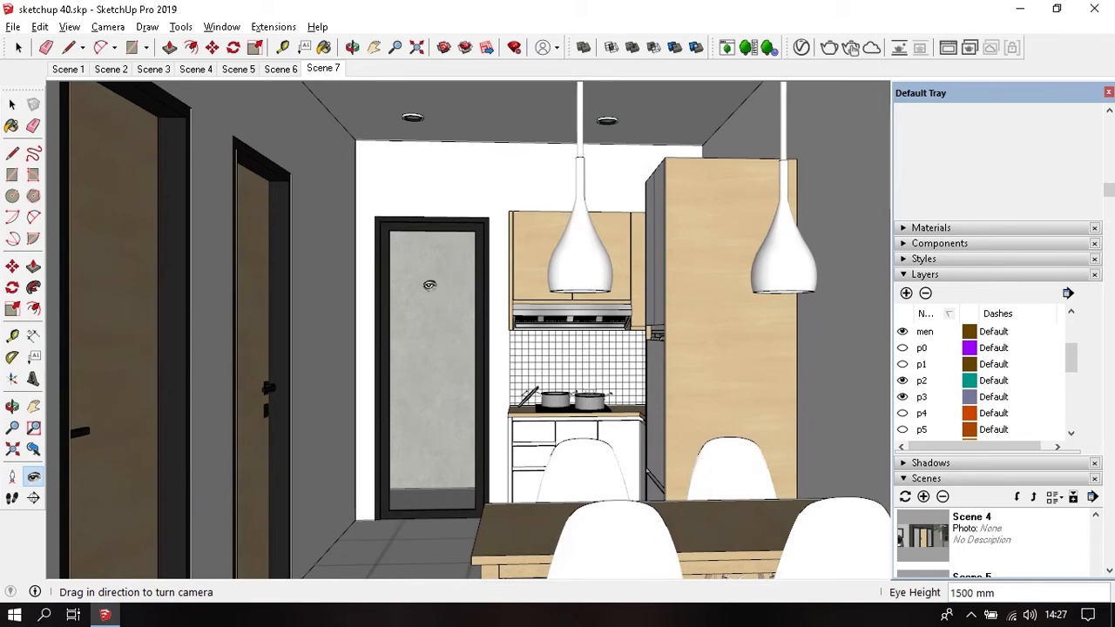
Step: Turn the camera away from the kitchen to face the two wooden doors in the side wall
key("space")
middle_click_drag(581, 444, 557, 439)
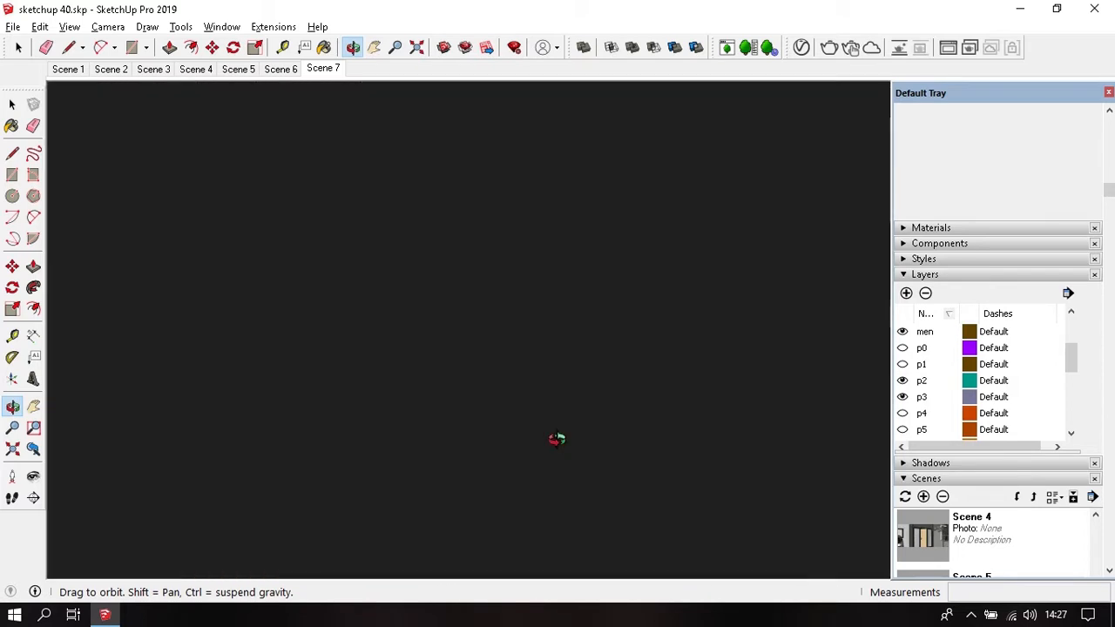
middle_click_drag(628, 456, 510, 454)
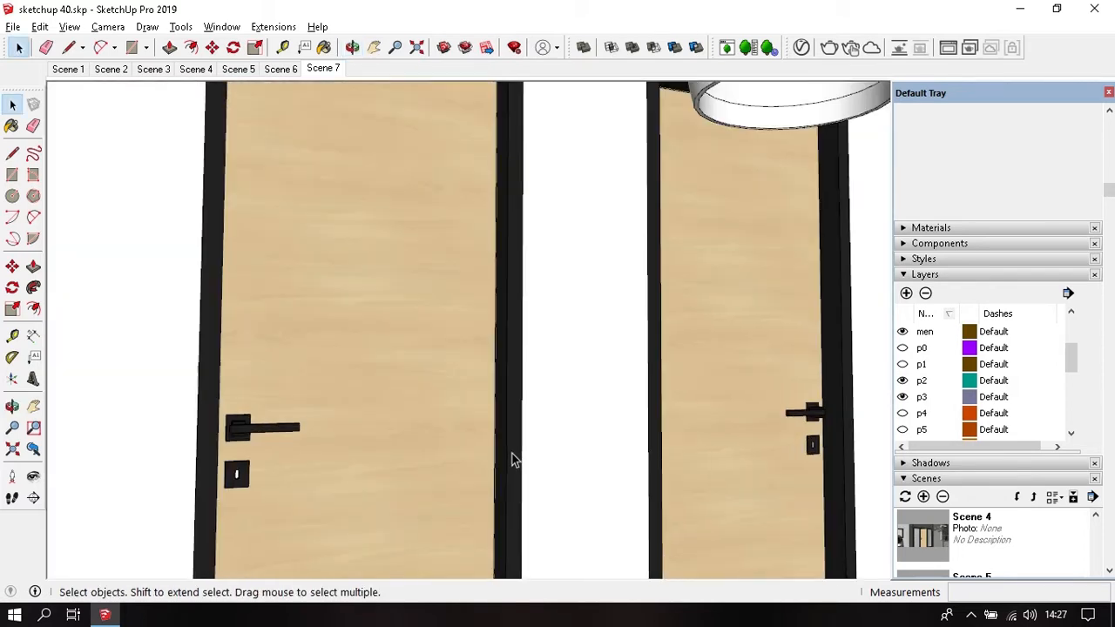
left_click(33, 477)
middle_click_drag(379, 382, 441, 413, "shift")
scroll(460, 393, "down", 3)
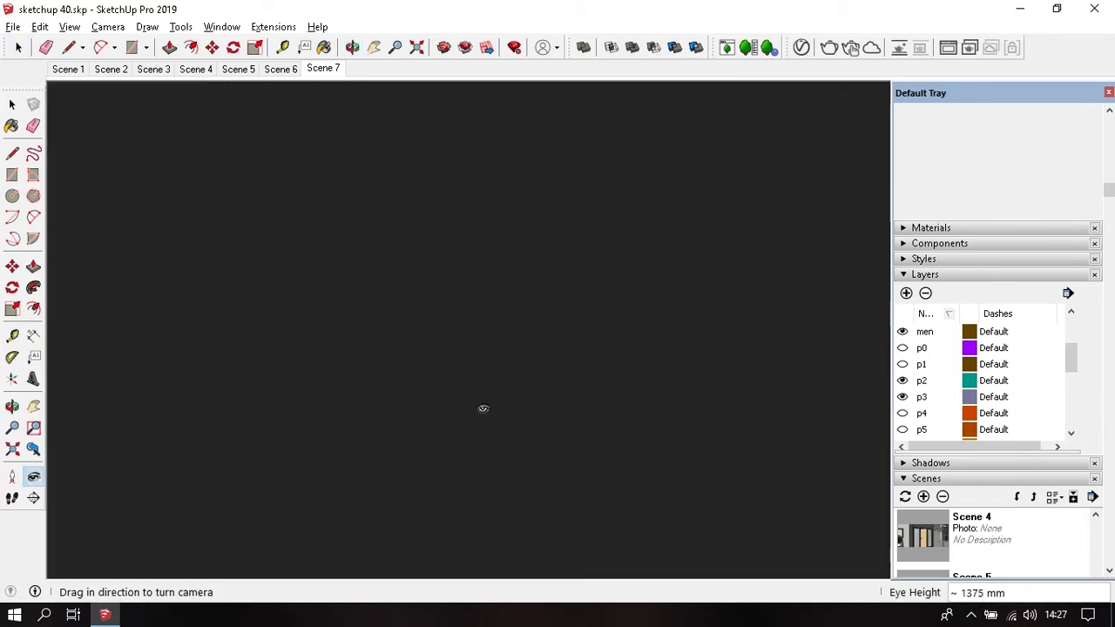
scroll(484, 408, "up", 4)
scroll(483, 405, "down", 3)
key("space")
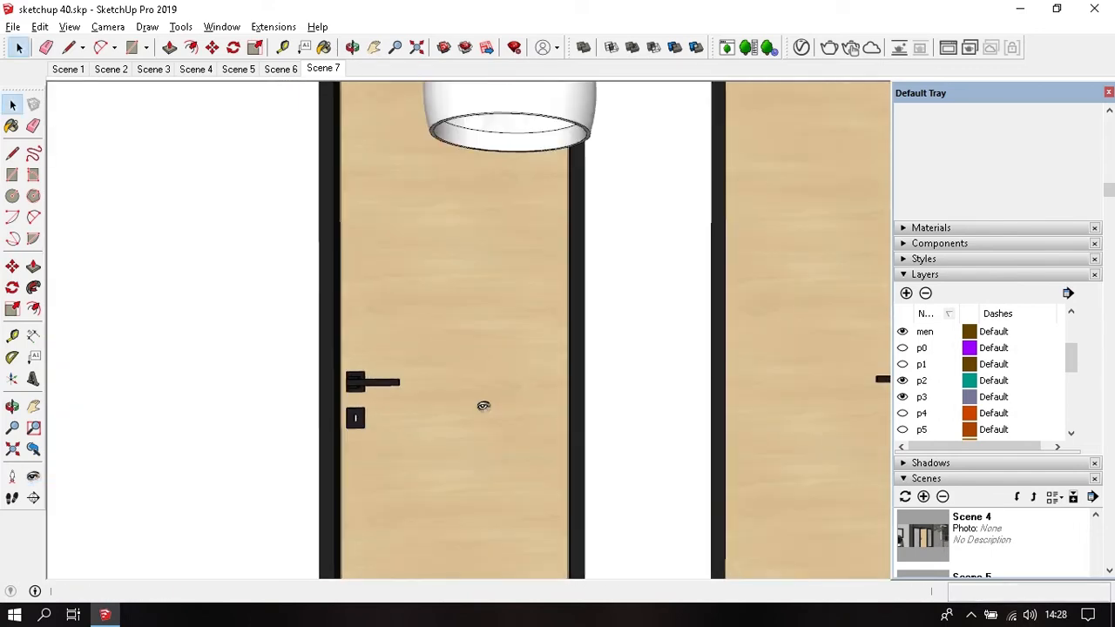
Step: Add an eighth scene of the view facing the two wooden doors
left_click(13, 497)
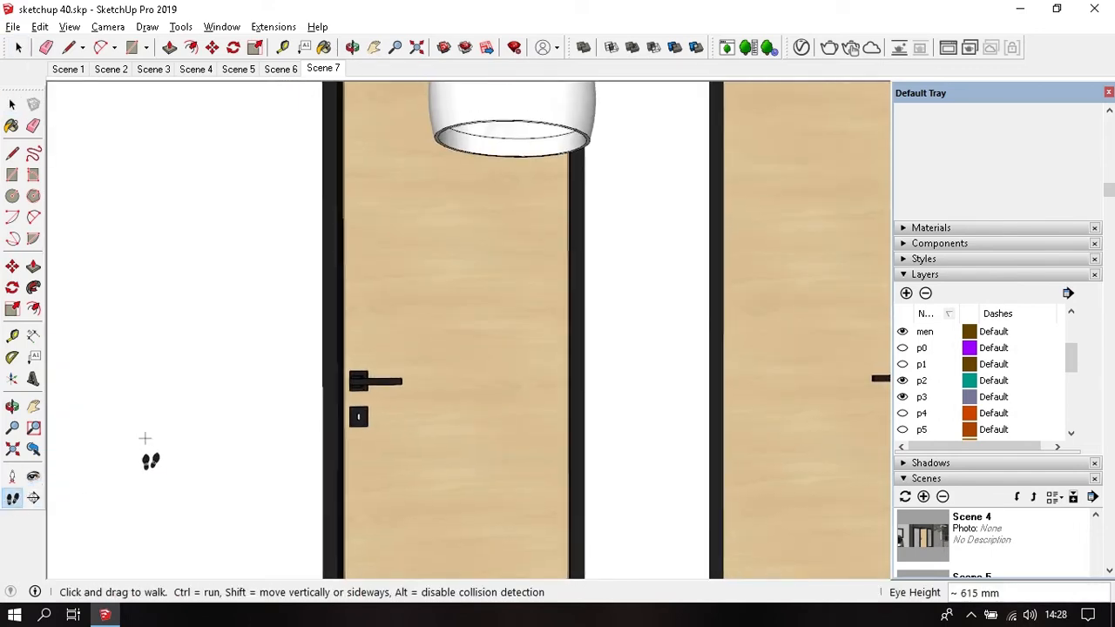
key("space")
left_click(74, 27)
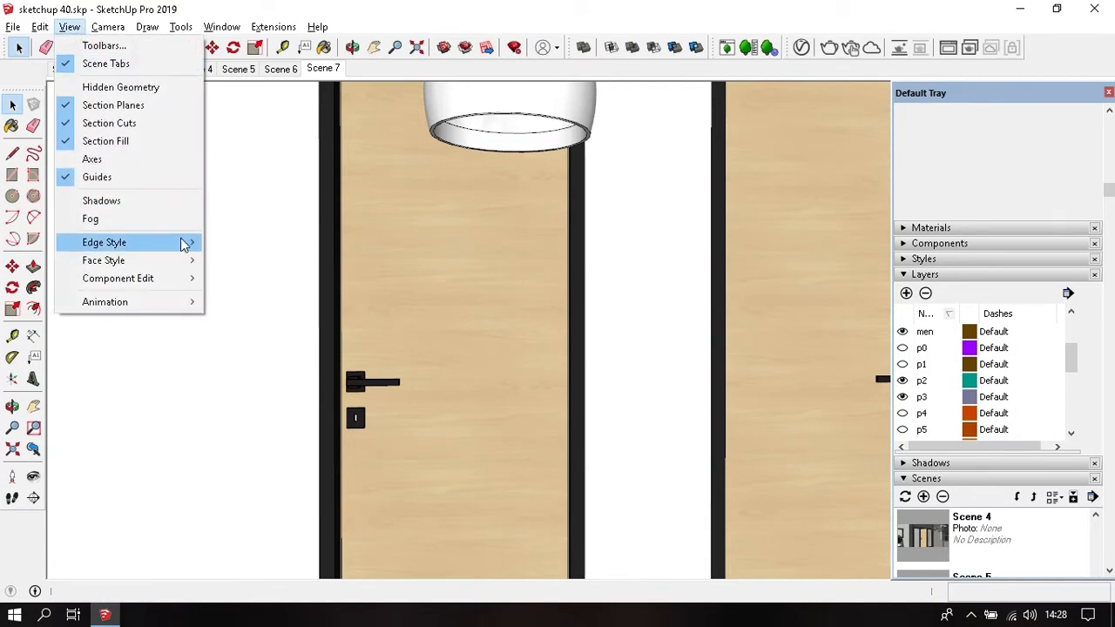
mouse_move(186, 304)
left_click(249, 301)
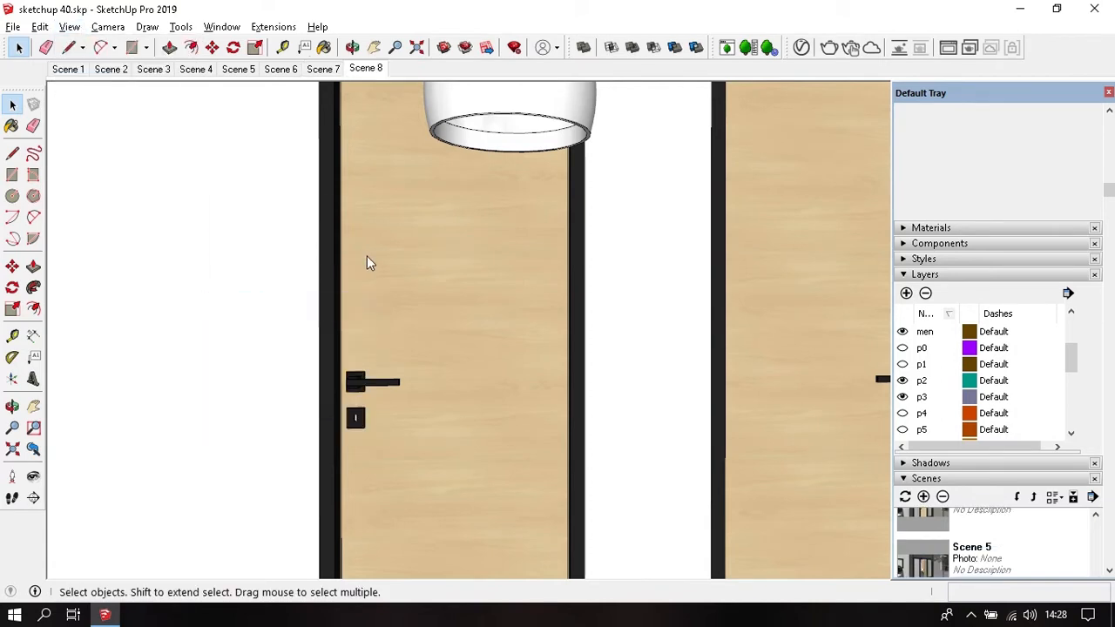
Step: Hide the Default Tray and switch between Scene 7 and Scene 8 to check the camera transition
left_click(318, 69)
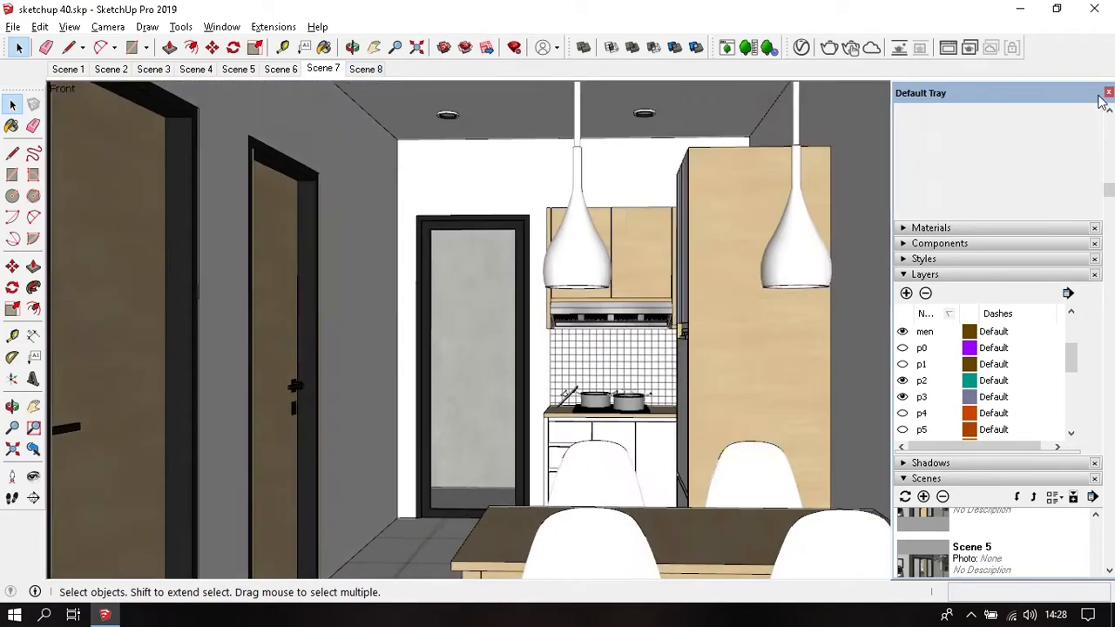
left_click(1108, 92)
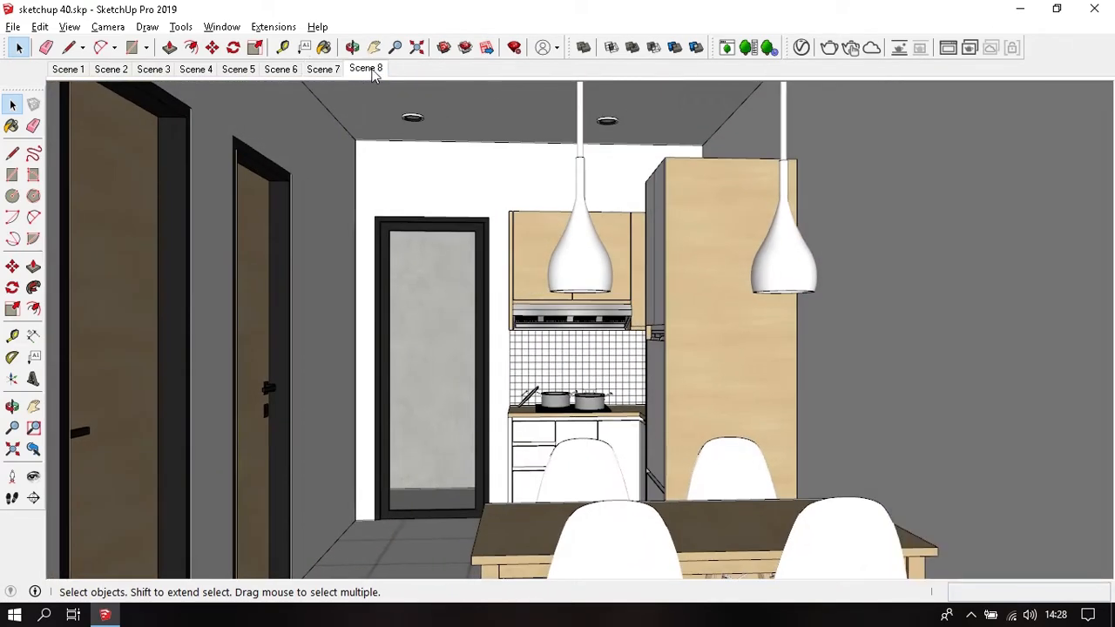
left_click(370, 70)
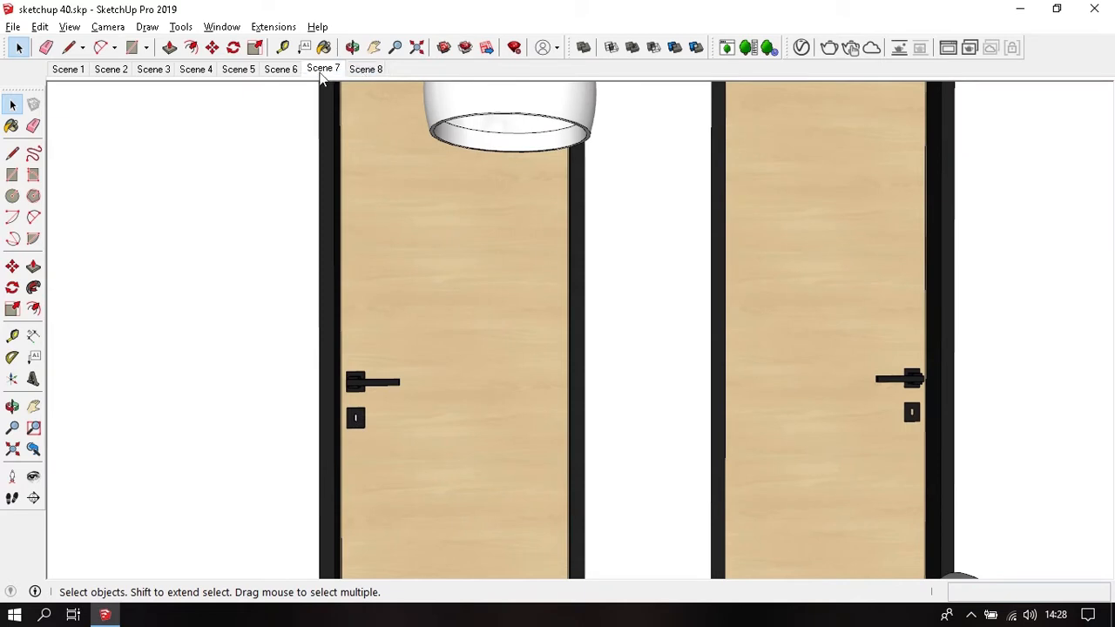
left_click(322, 71)
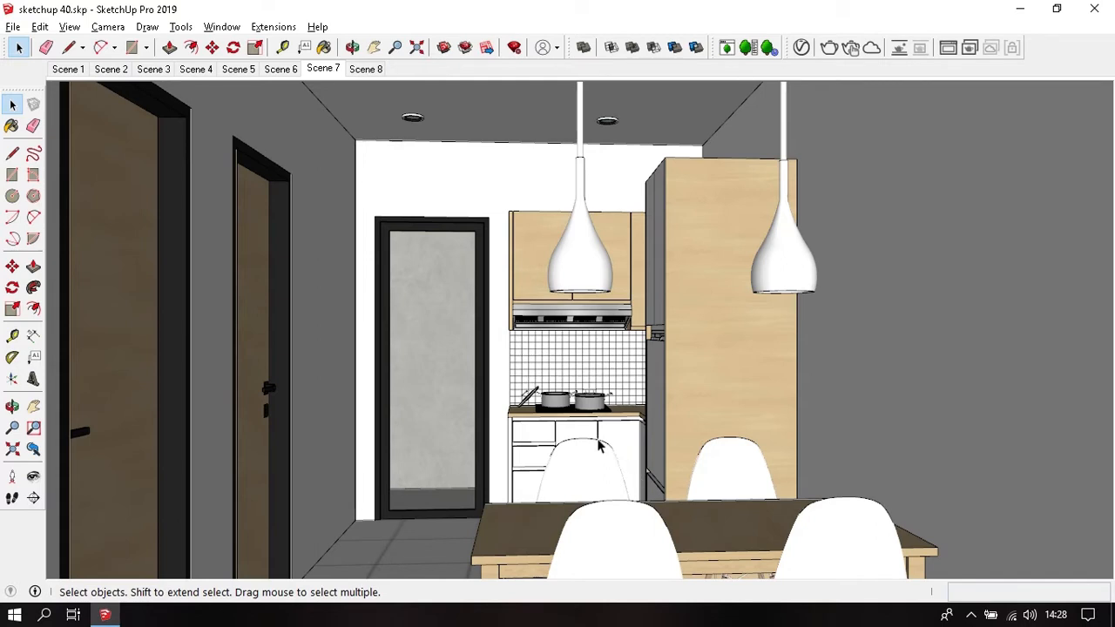
Step: Delete Scene 8 and confirm its removal
right_click(370, 73)
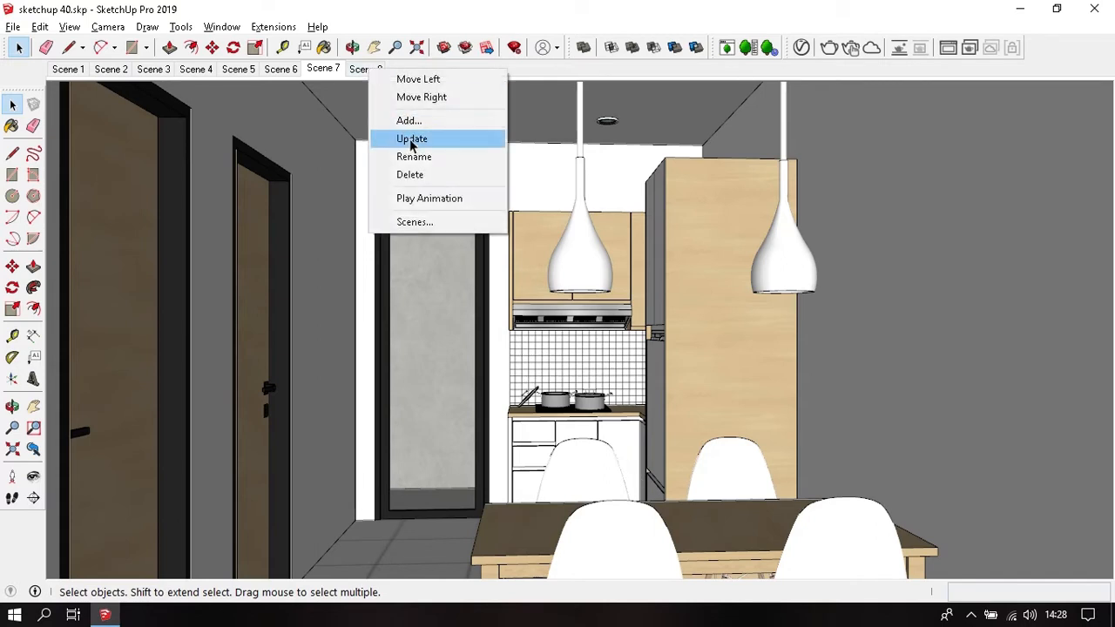
left_click(431, 175)
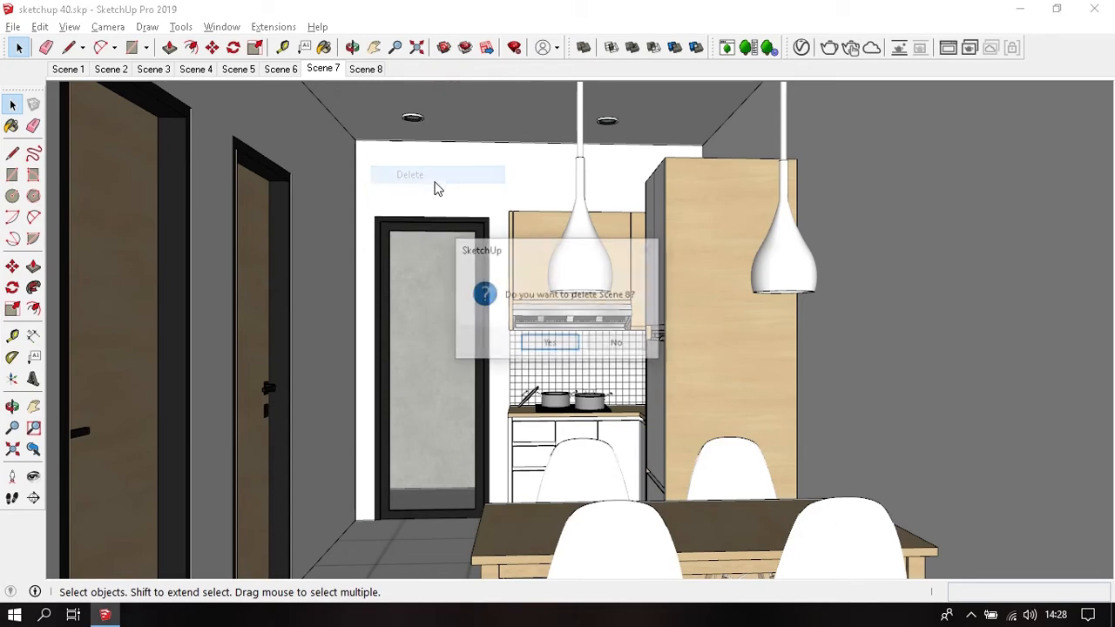
left_click(551, 344)
Step: Move the camera closer to the kitchen cooktop and add this view as the eighth scene
scroll(596, 431, "up", 3)
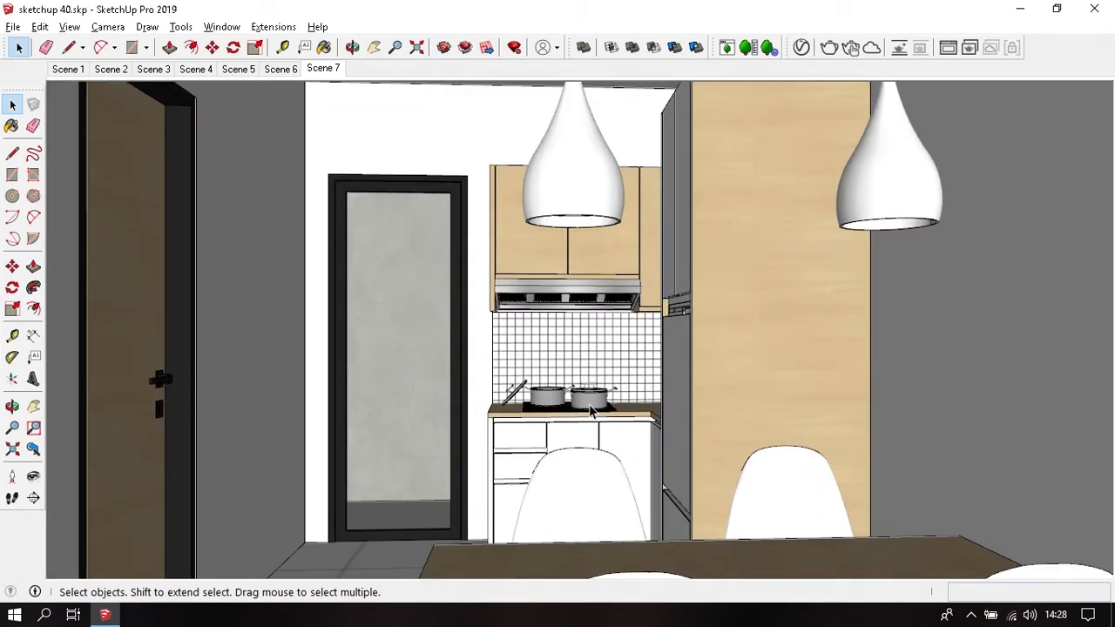
scroll(508, 392, "up", 2)
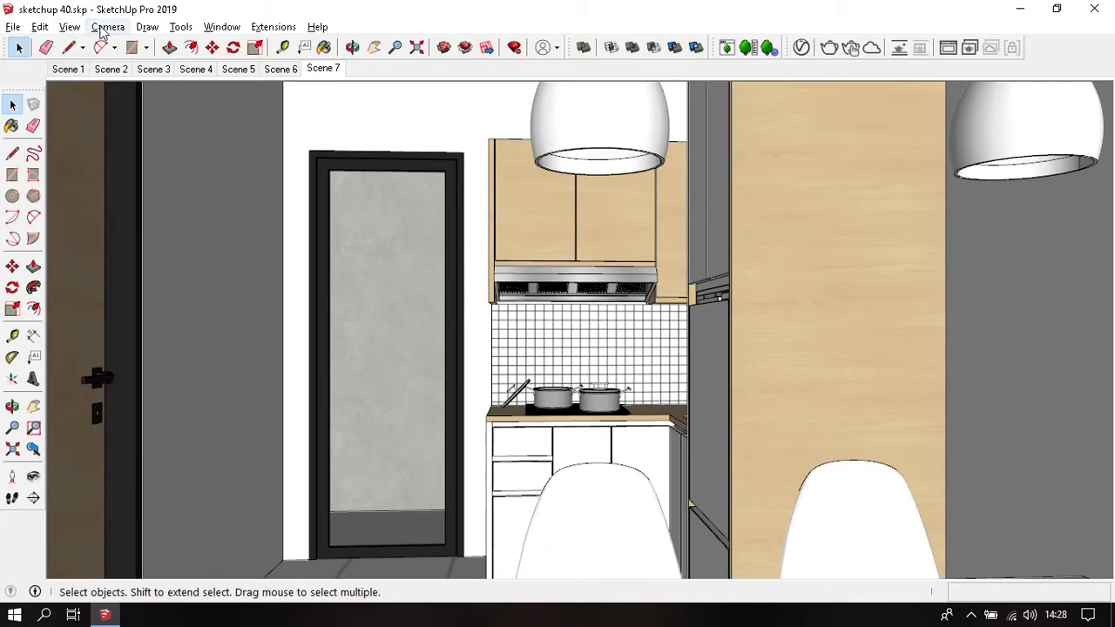
left_click(70, 26)
left_click(225, 302)
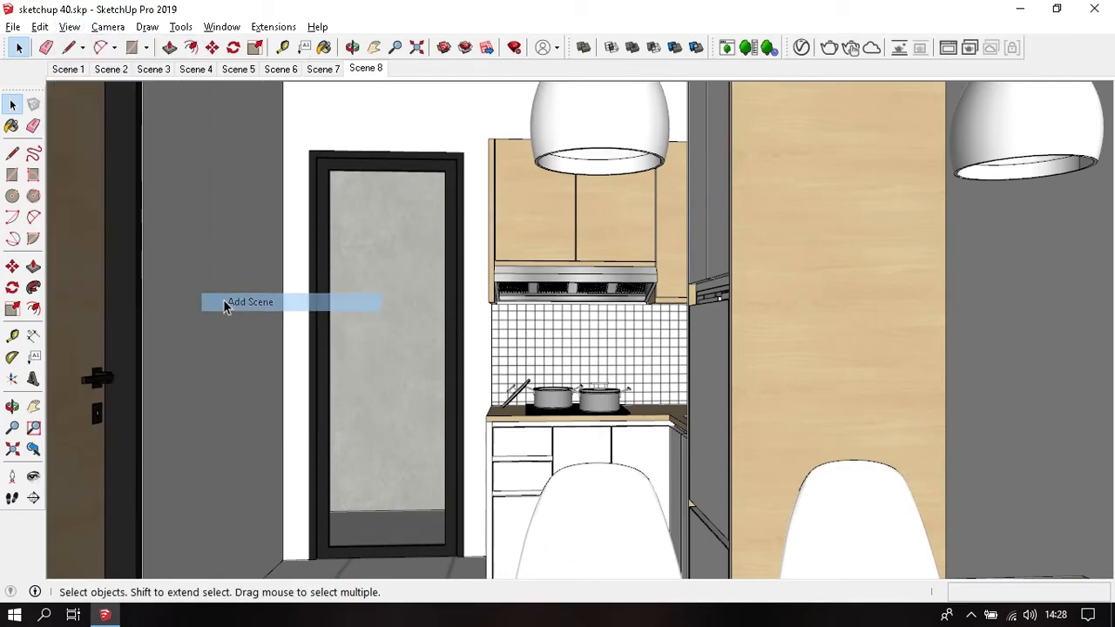
Step: Turn the camera to face the two wooden side doors and set the eye height to 1500 mm
left_click(33, 476)
left_click_drag(286, 370, 54, 265)
left_click_drag(502, 301, 405, 309)
middle_click_drag(567, 328, 600, 262, "shift")
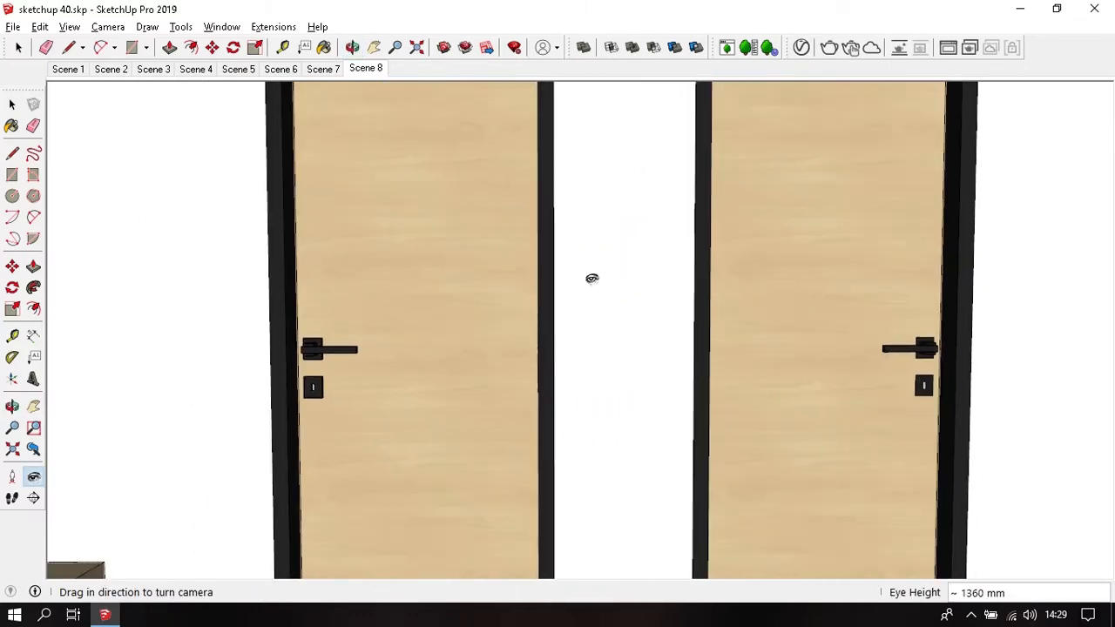
key("space")
left_click(70, 27)
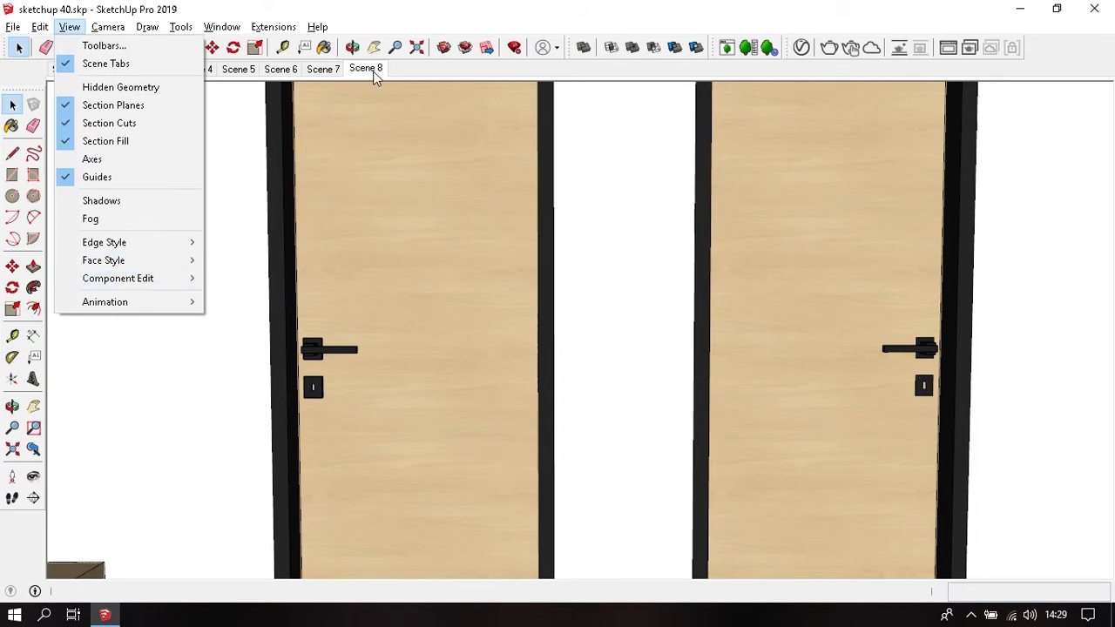
left_click(34, 477)
left_click(33, 477)
type("1500")
key("Return")
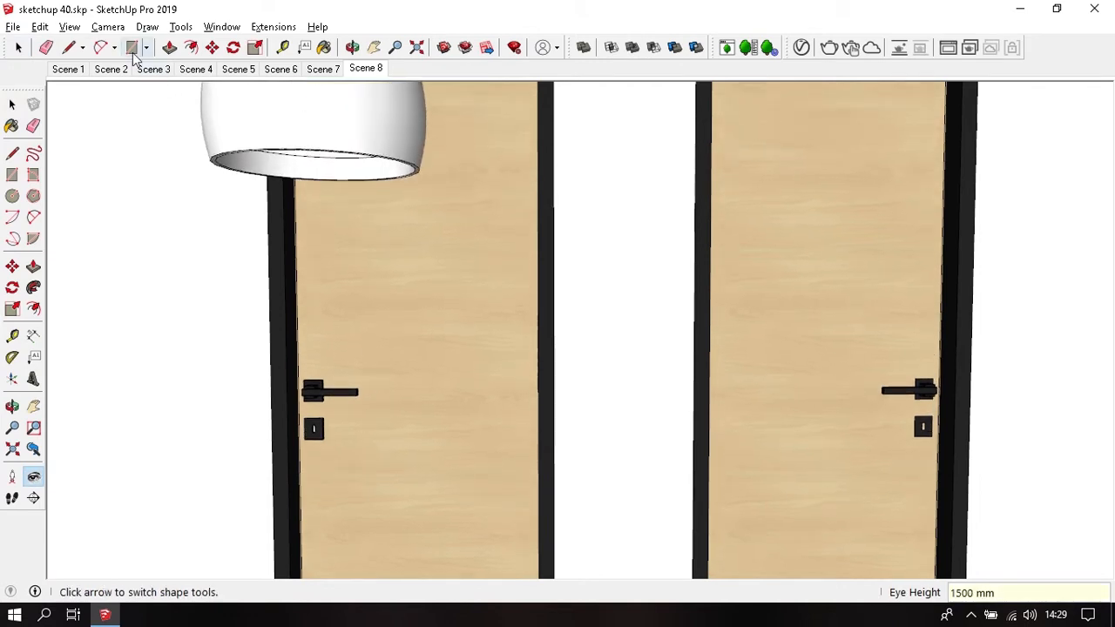
Step: Apply Two-Point Perspective to the view of the two doors and add it as a ninth scene
left_click(116, 34)
left_click(162, 142)
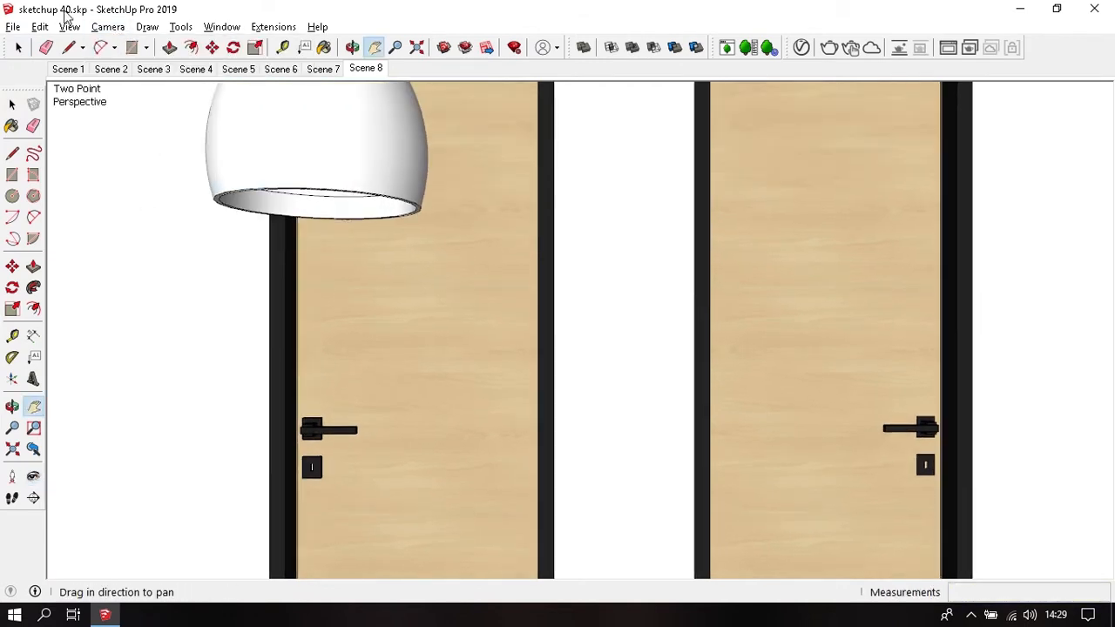
left_click(68, 24)
mouse_move(180, 302)
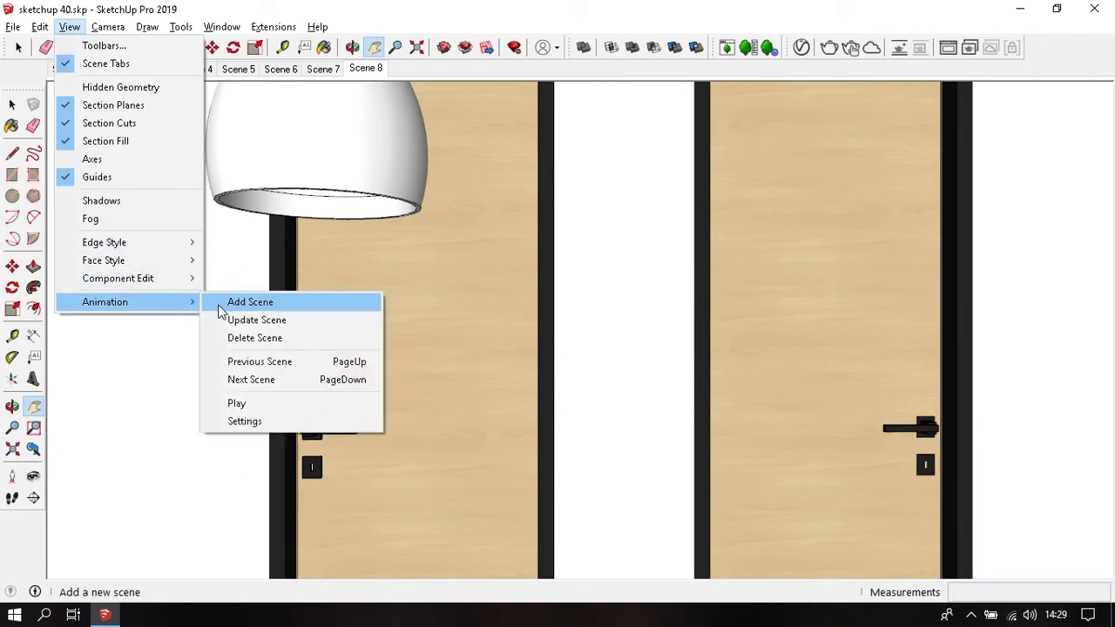
left_click(228, 302)
Step: Recall Scene 8, set its eye height to 1500 mm and update the scene
left_click(366, 69)
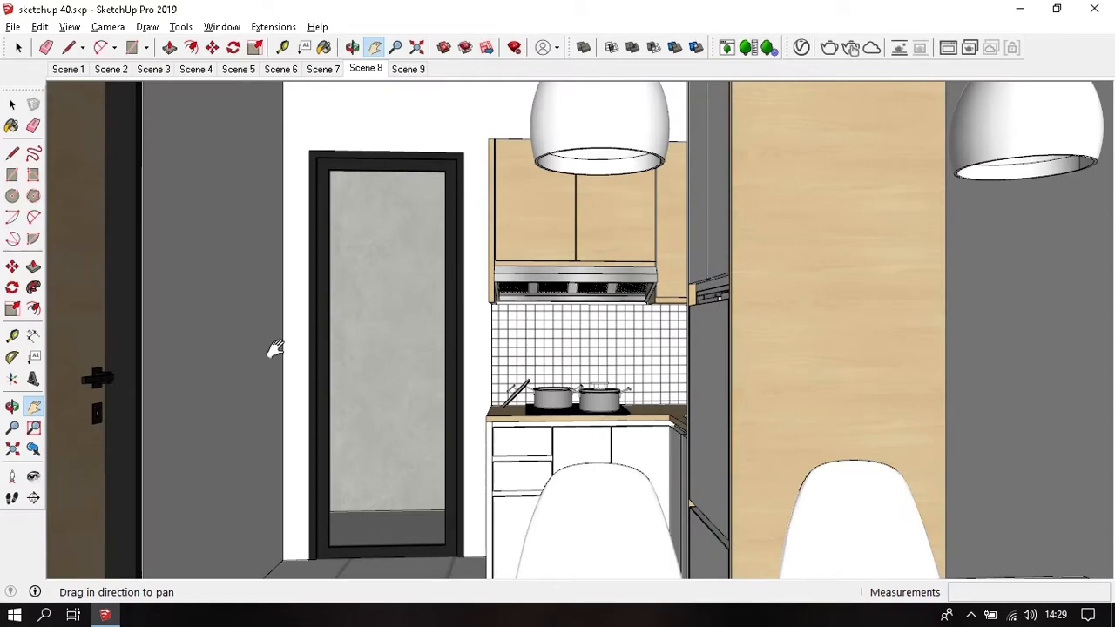
left_click(33, 475)
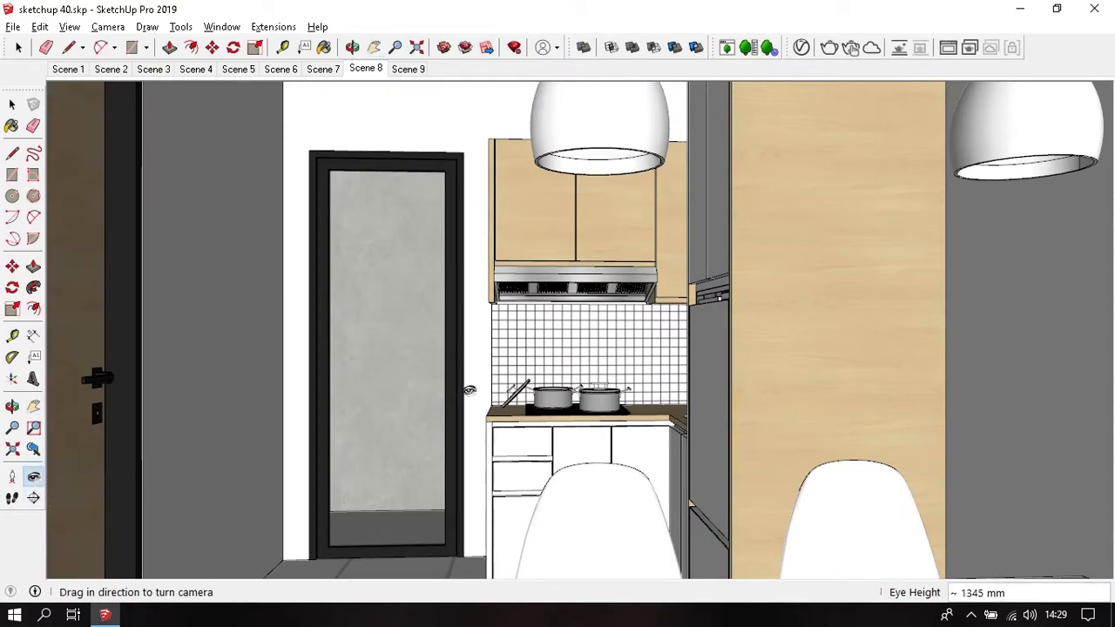
type("1500")
key("Return")
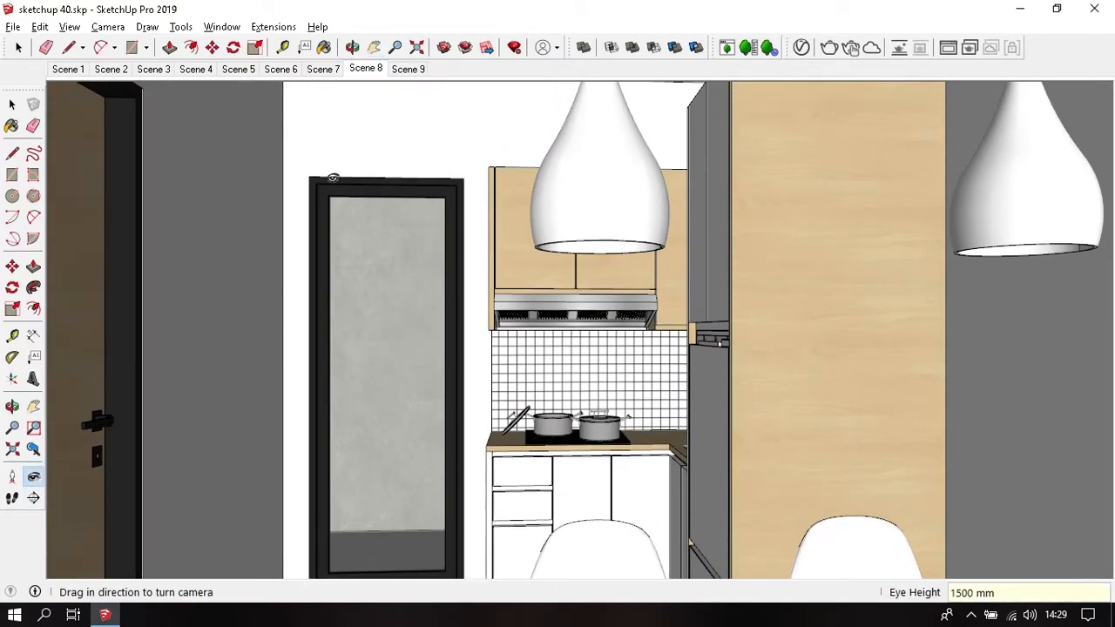
right_click(366, 73)
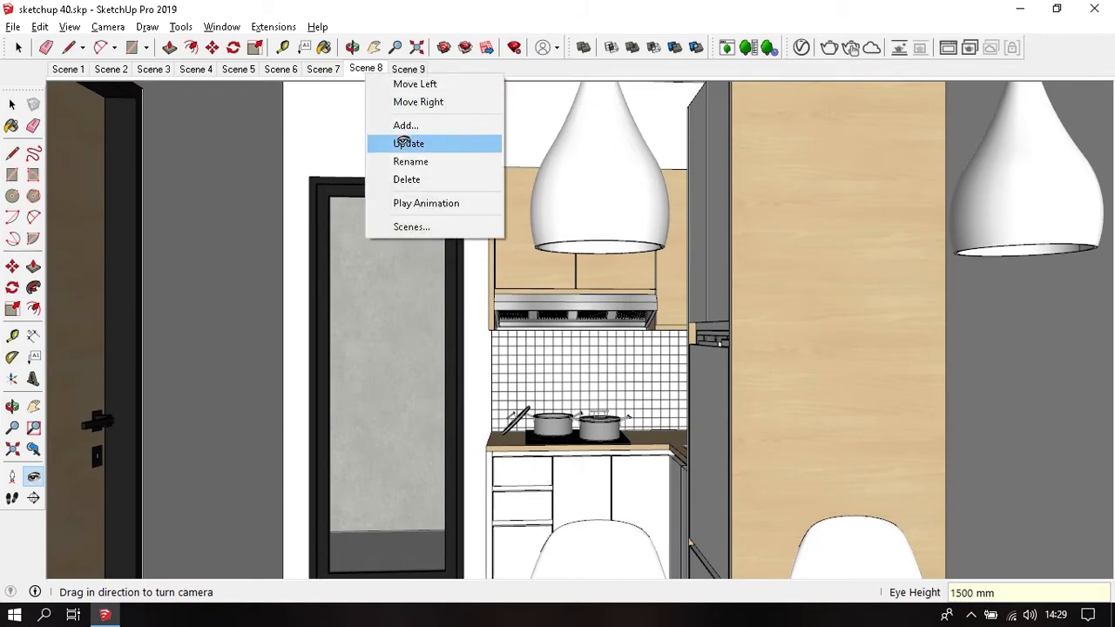
left_click(406, 142)
key("space")
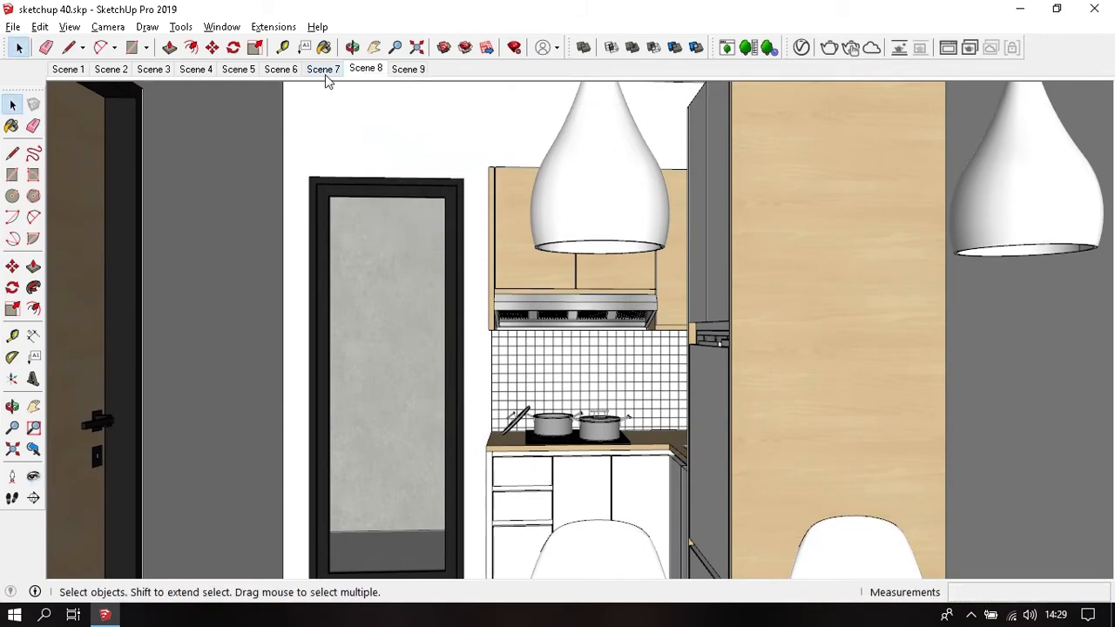
Step: Recall Scene 7, Scene 8 and Scene 9 in turn to review the turn from the kitchen to the doors
left_click(325, 73)
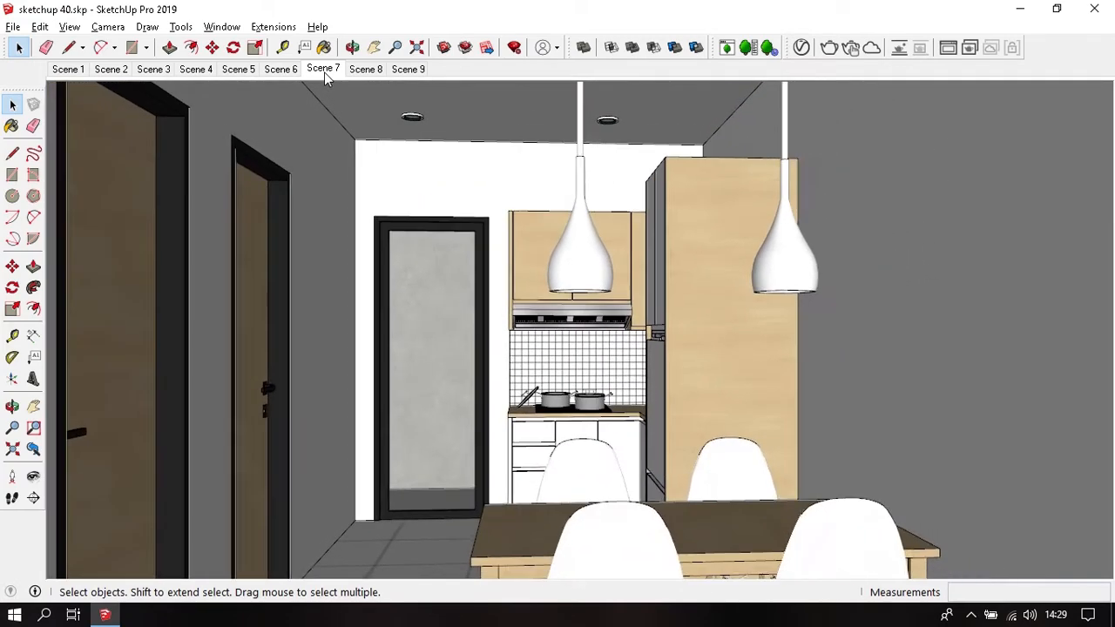
left_click(355, 73)
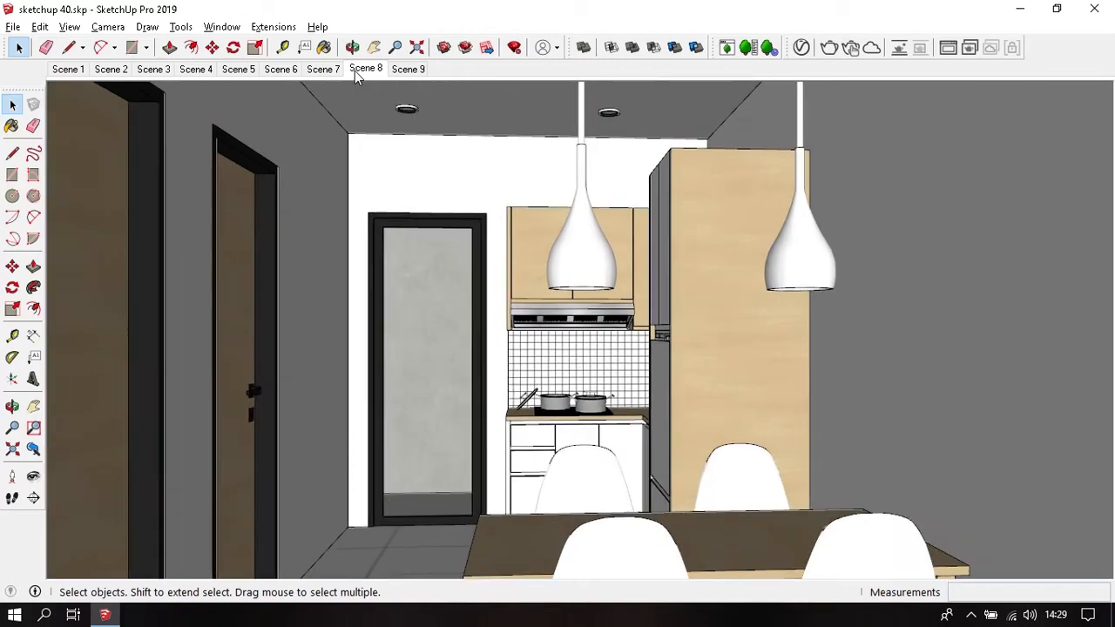
left_click(408, 73)
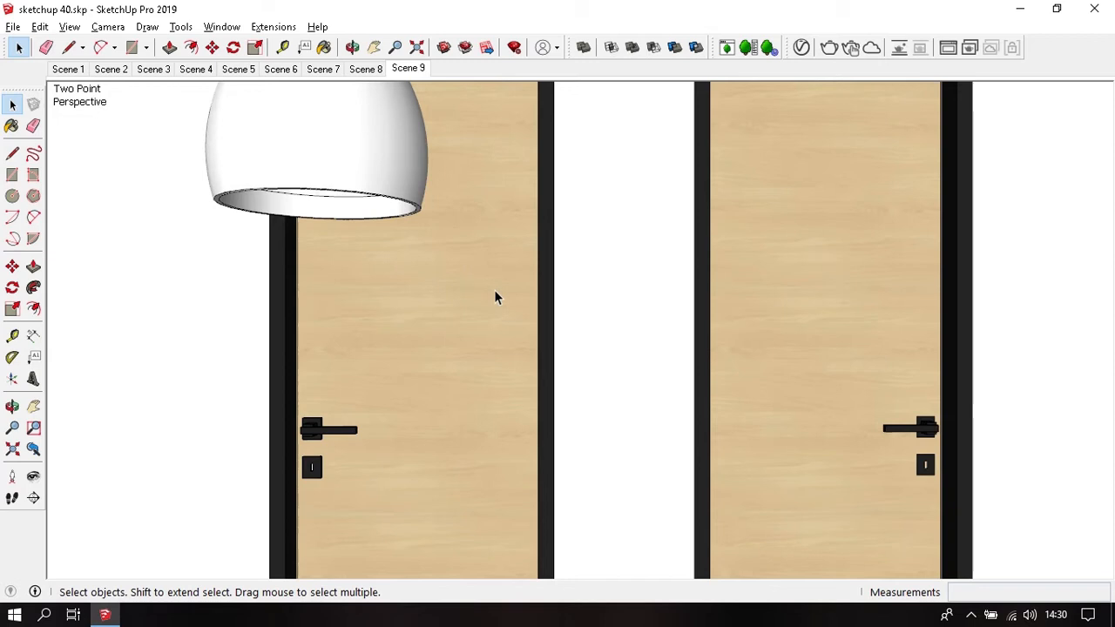
key("b")
key("space")
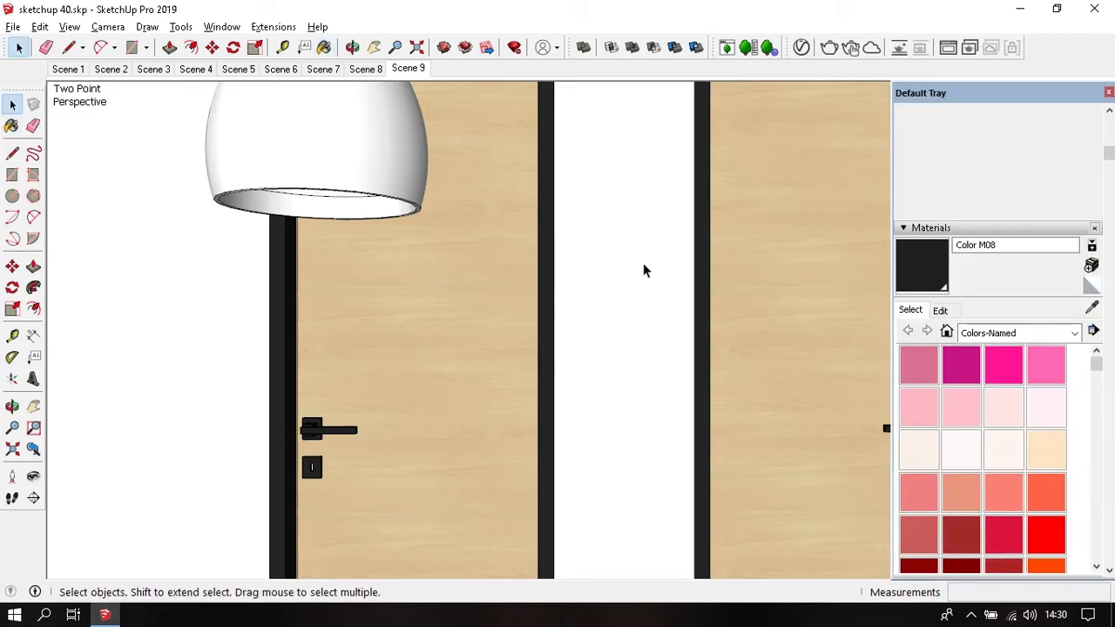
left_click(931, 227)
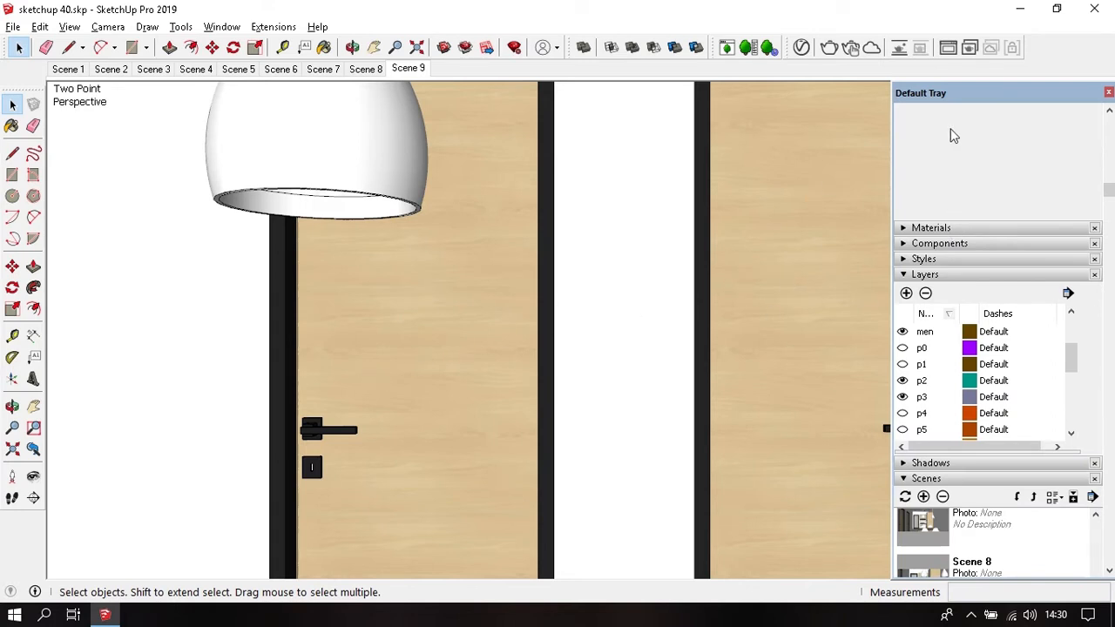
left_click(1109, 92)
Step: Look around the side doors, the glazed door and the kitchen from several angles, ending back on Scene 9
middle_click_drag(687, 461, 516, 385)
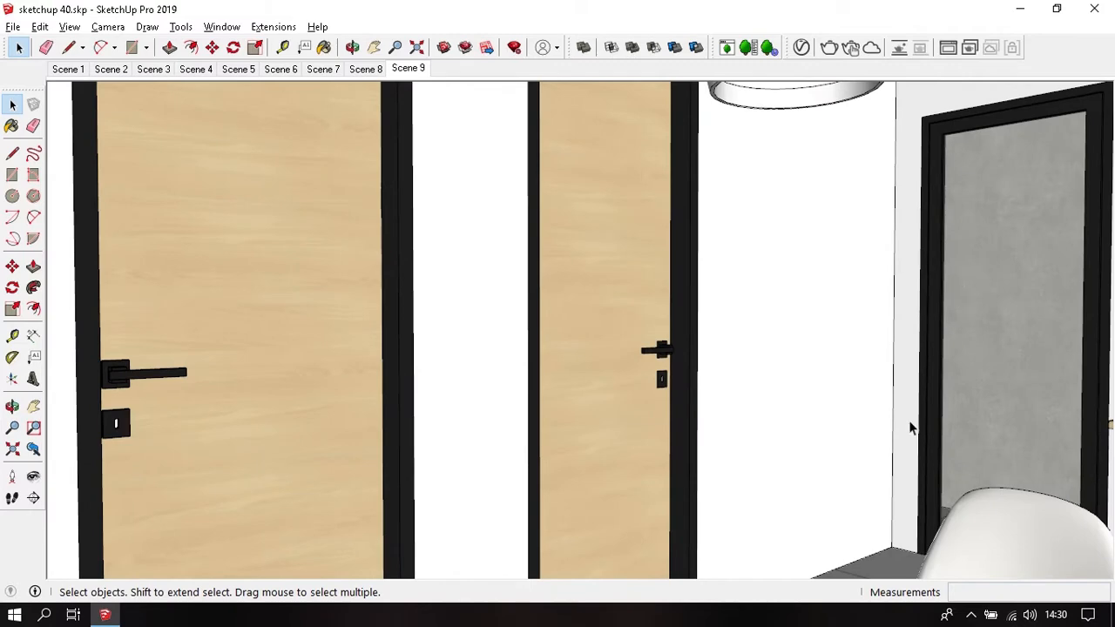
middle_click_drag(974, 418, 920, 366)
scroll(924, 348, "up", 5)
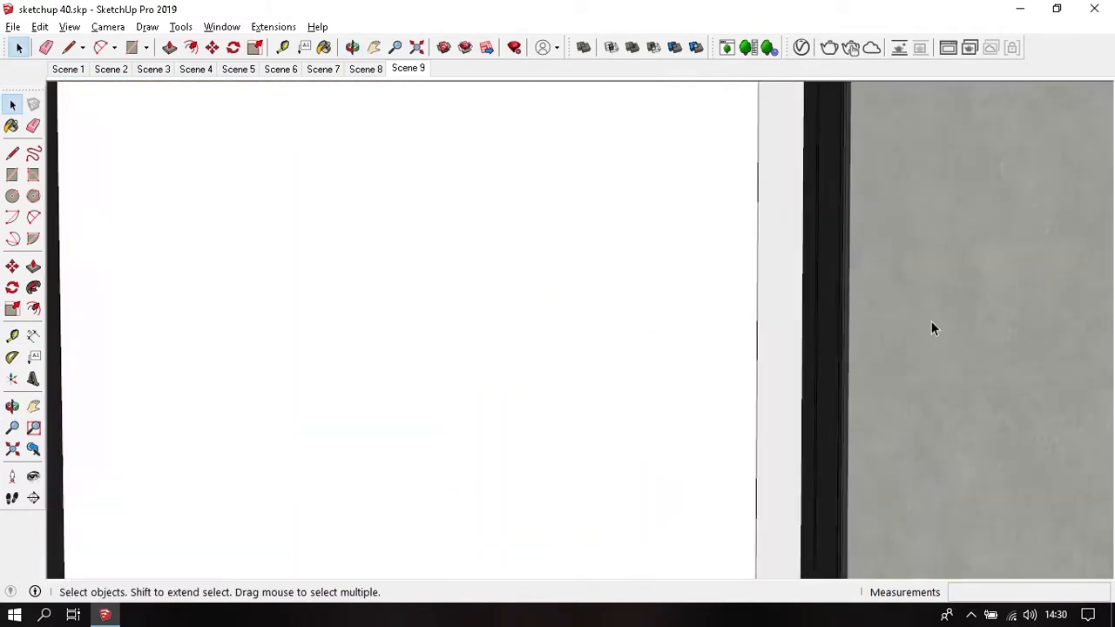
scroll(932, 320, "down", 5)
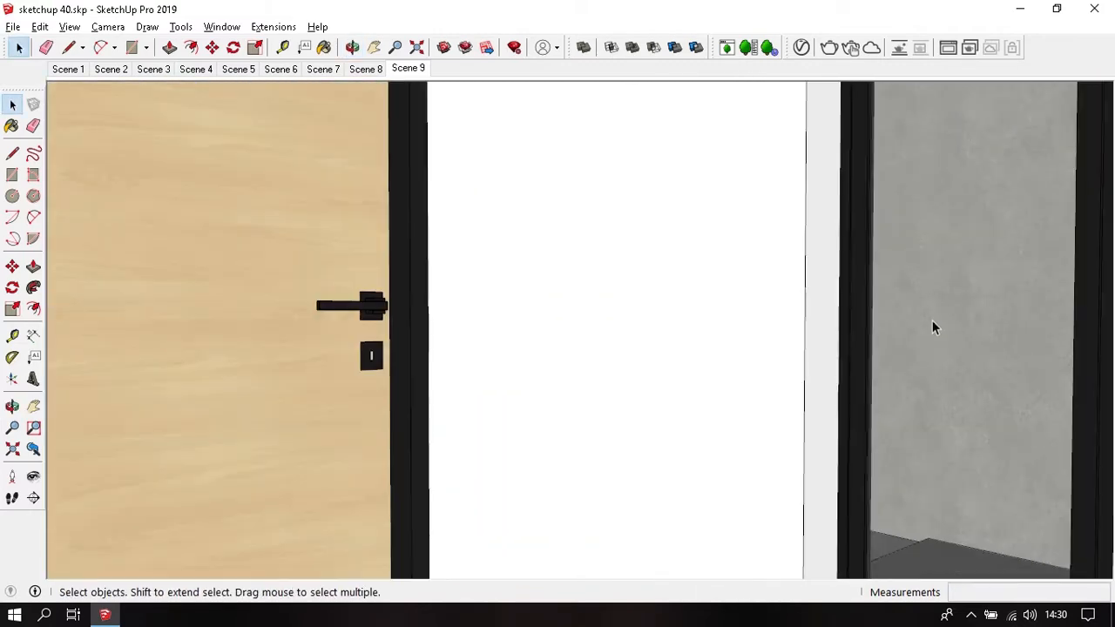
middle_click_drag(932, 323, 878, 326)
scroll(880, 329, "down", 3)
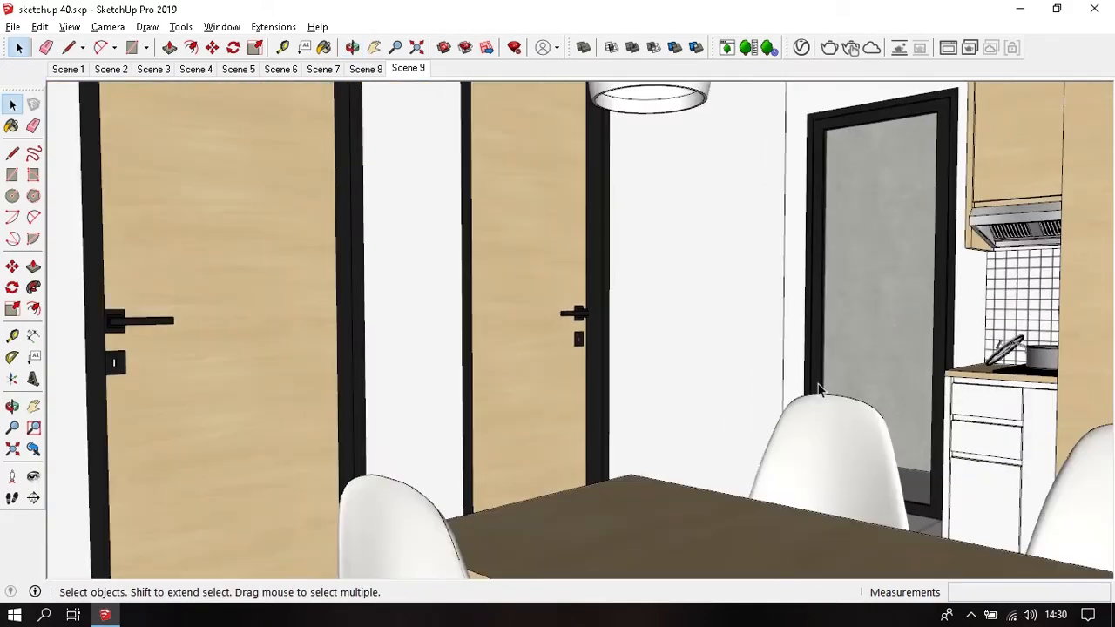
middle_click_drag(816, 389, 936, 352, "shift")
middle_click_drag(513, 487, 749, 448, "shift")
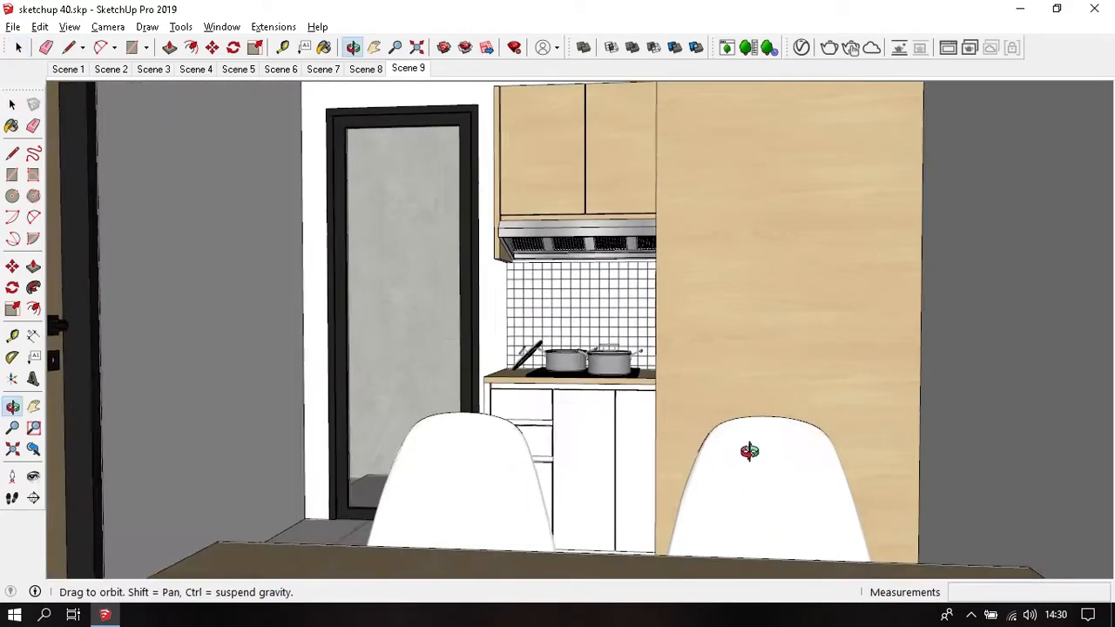
scroll(554, 438, "up", 3)
middle_click_drag(462, 386, 556, 447, "shift")
scroll(554, 448, "up", 1)
middle_click_drag(798, 411, 734, 395, "shift")
scroll(288, 329, "up", 2)
middle_click_drag(286, 328, 474, 358, "shift")
middle_click_drag(474, 359, 462, 362)
scroll(393, 333, "up", 2)
middle_click_drag(393, 332, 420, 346, "shift")
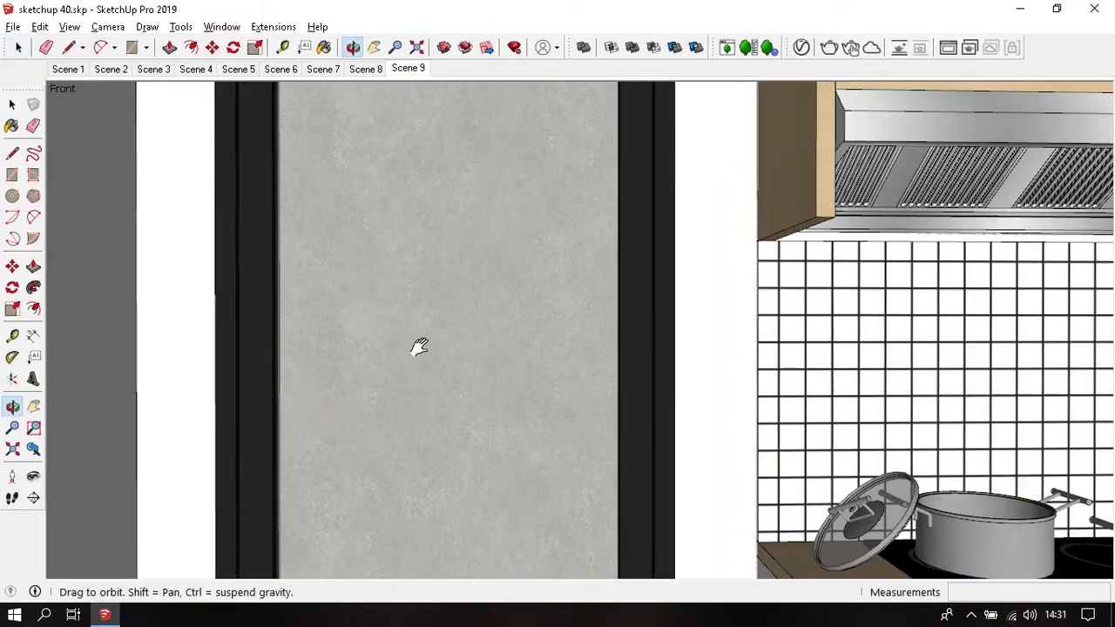
left_click(409, 72)
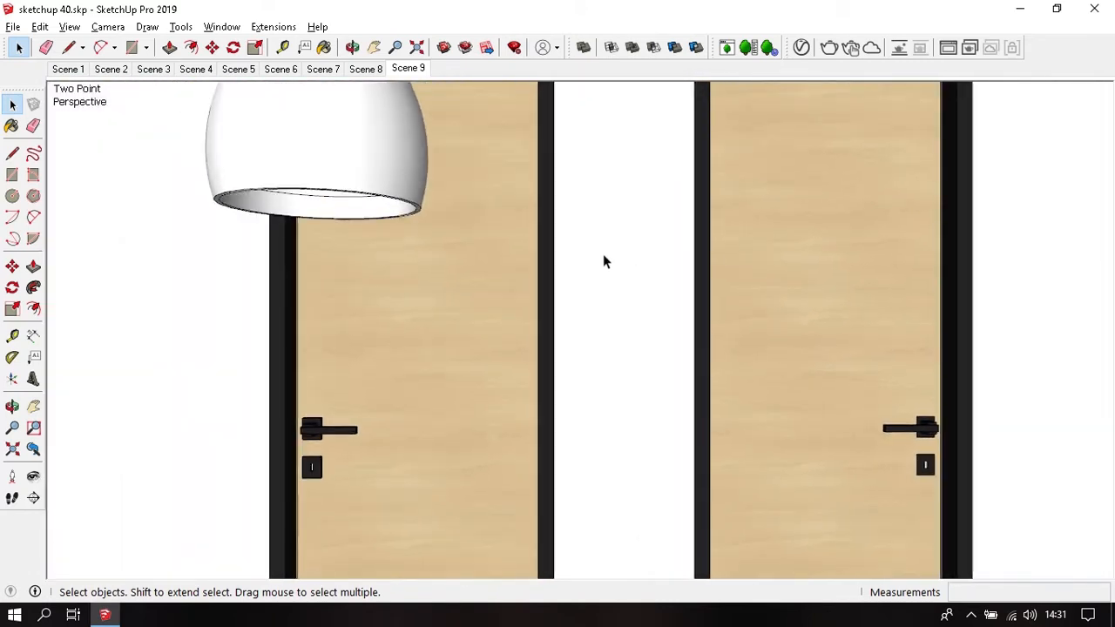
Step: Hide layer p3 and show layer p4 so the left door stands partly open, and add this view as a tenth scene
key("b")
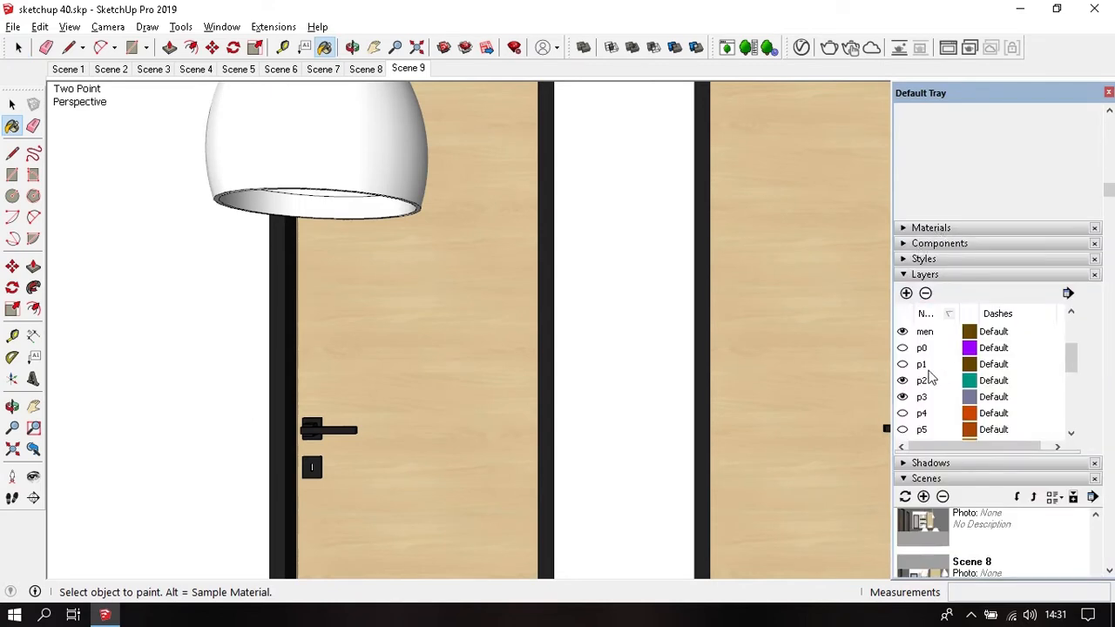
scroll(923, 382, "down", 1)
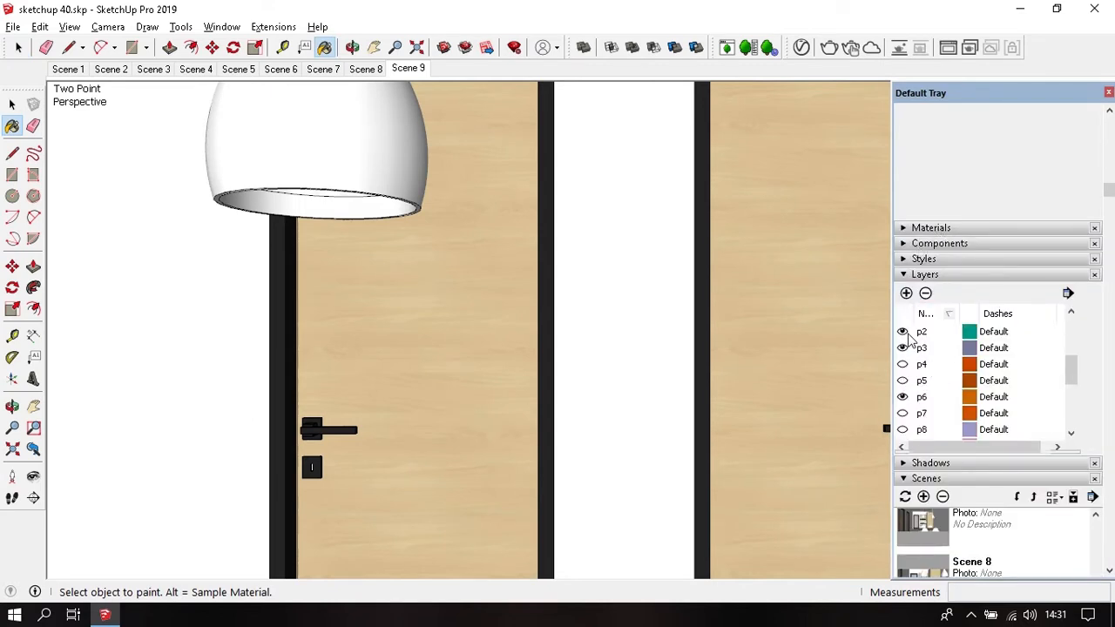
scroll(922, 350, "up", 1)
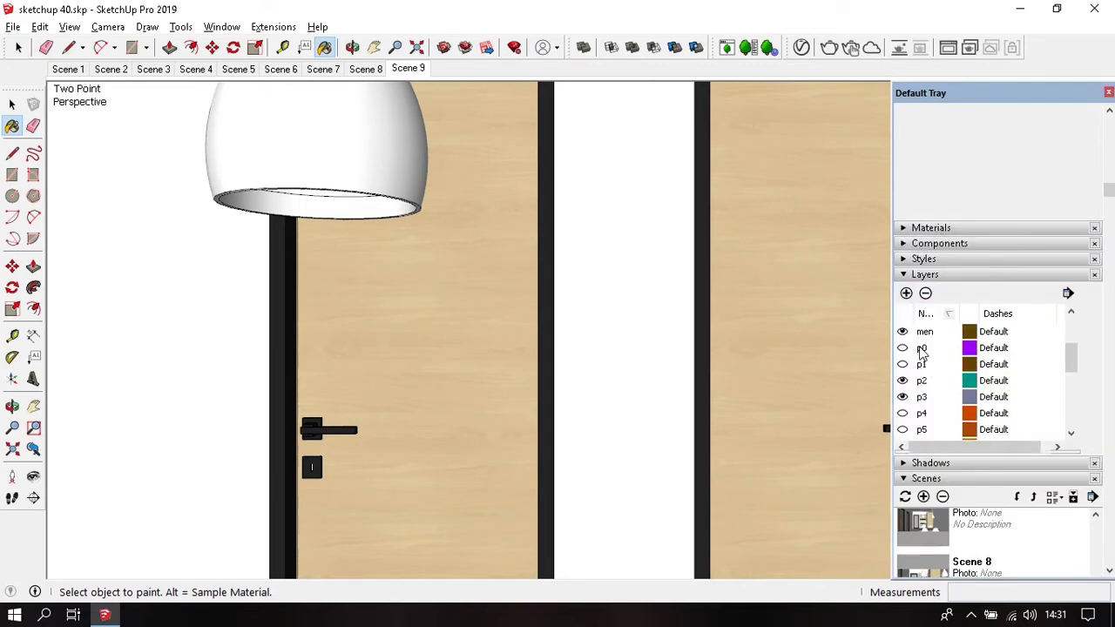
left_click(903, 398)
left_click(903, 414)
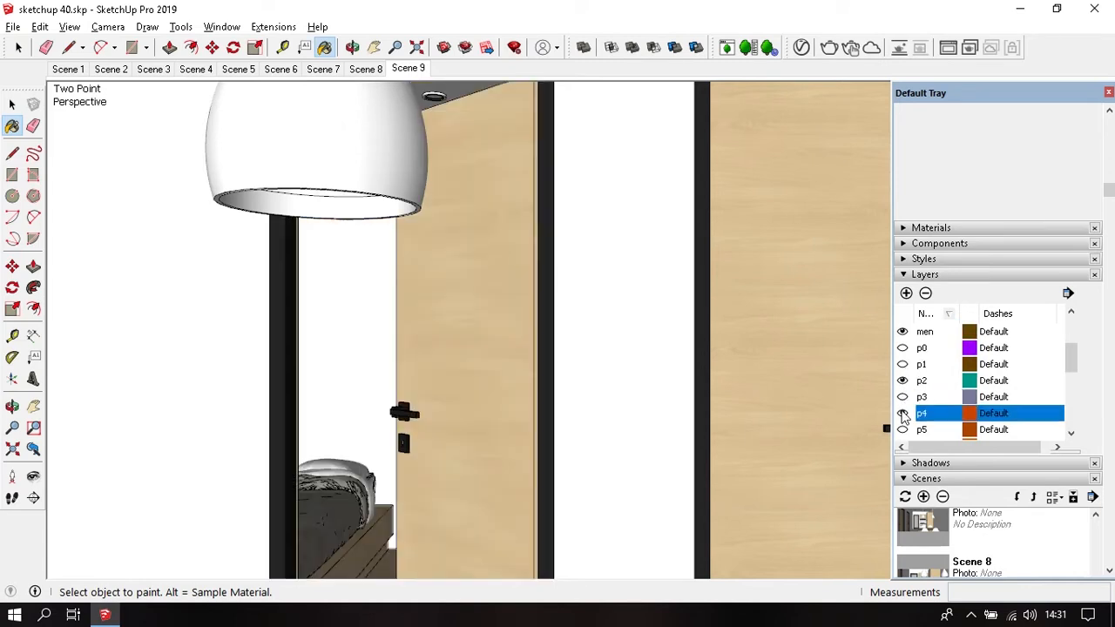
left_click(69, 27)
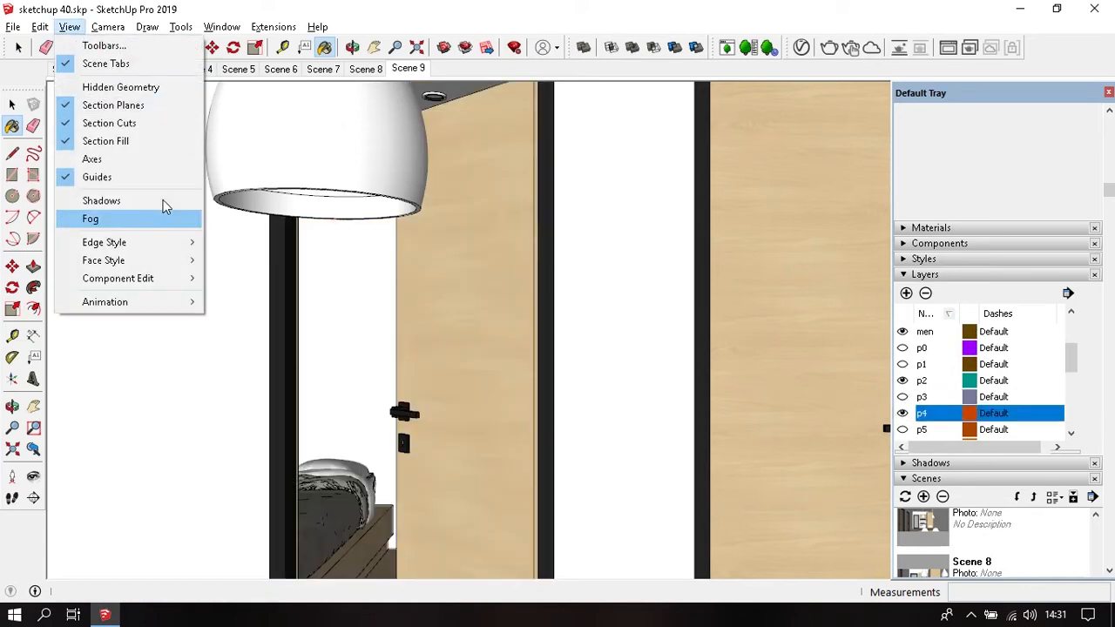
mouse_move(168, 299)
left_click(222, 301)
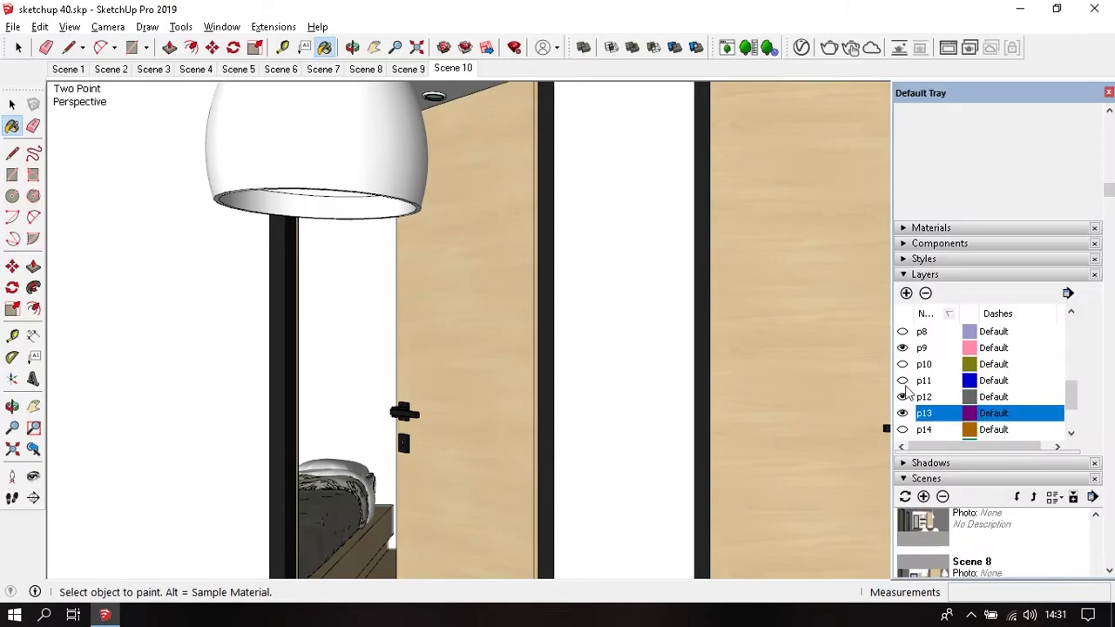
Step: Hide layer p4 and show layer p5 so the left door stands fully open, and add this view as an eleventh scene
scroll(910, 383, "up", 3)
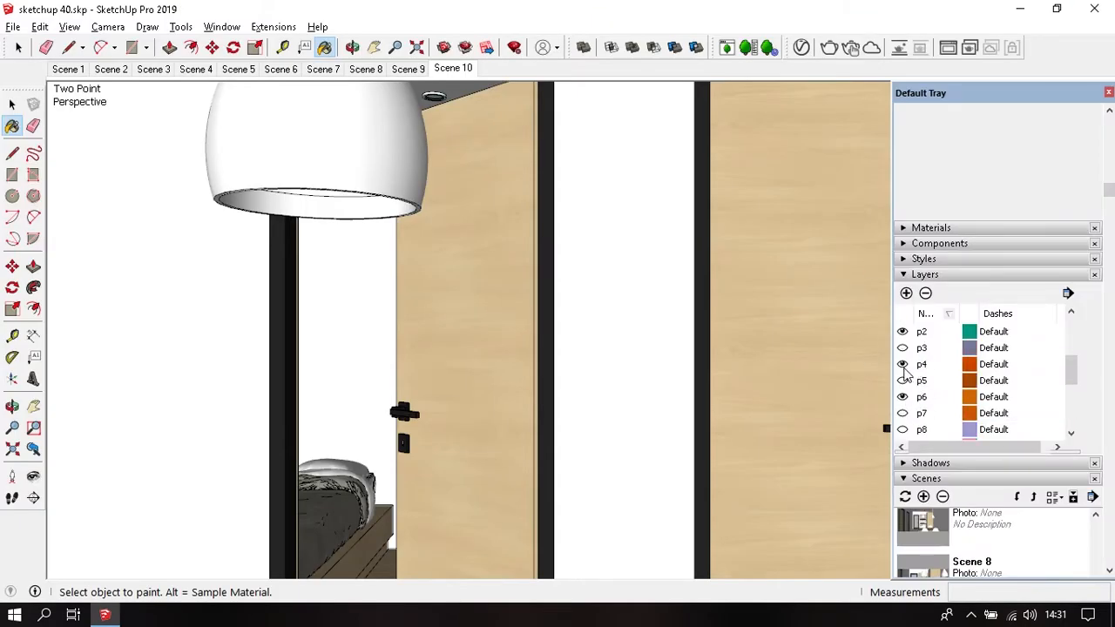
left_click(903, 365)
left_click(902, 381)
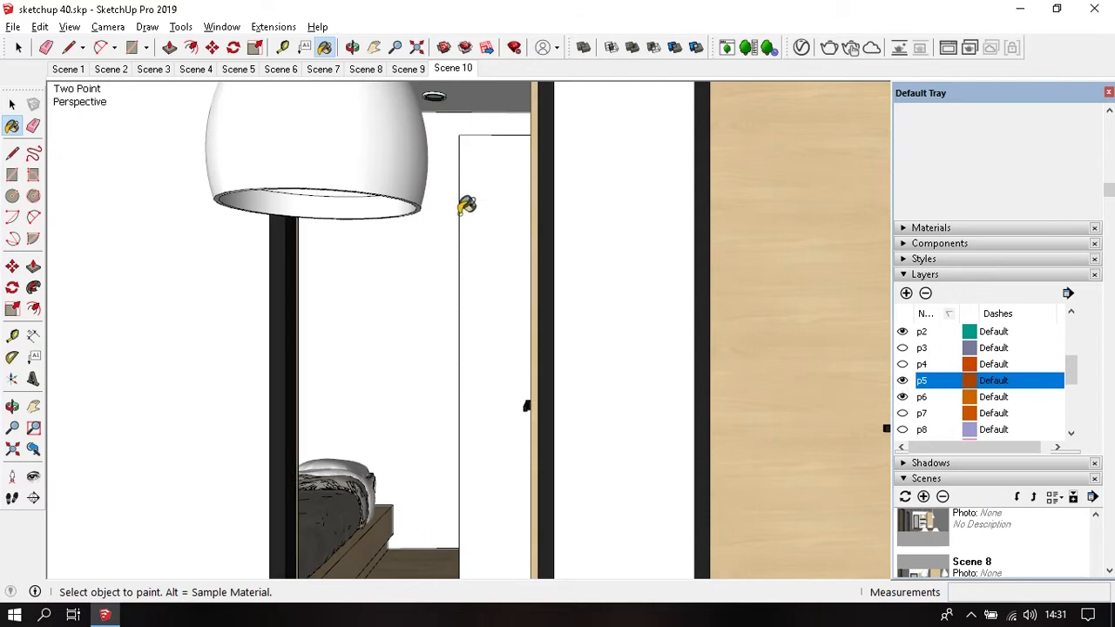
left_click(69, 27)
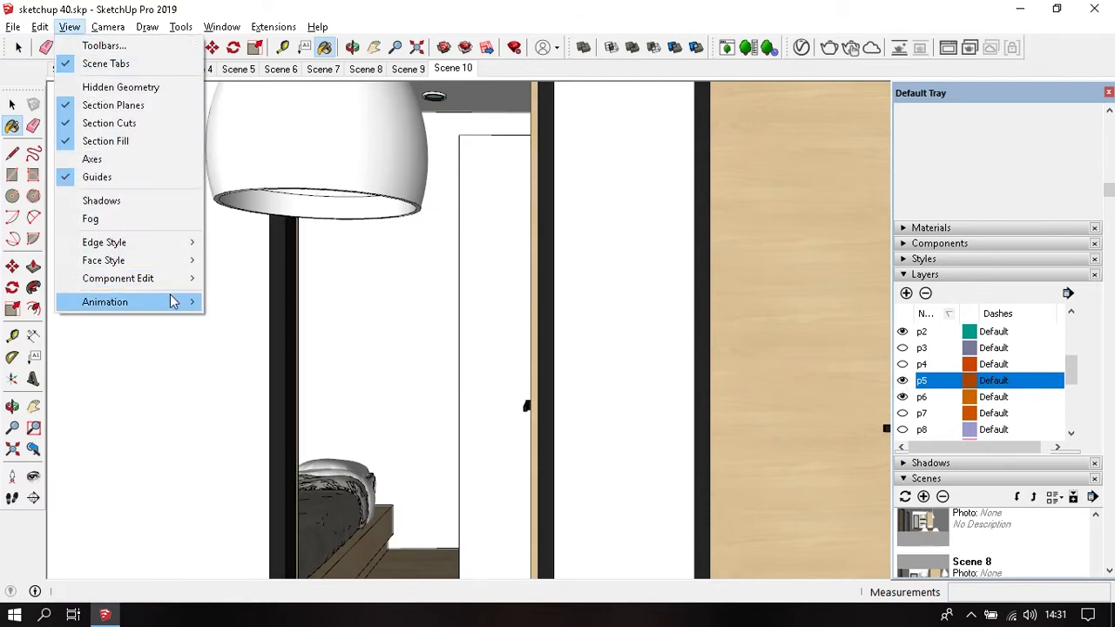
mouse_move(186, 303)
left_click(253, 301)
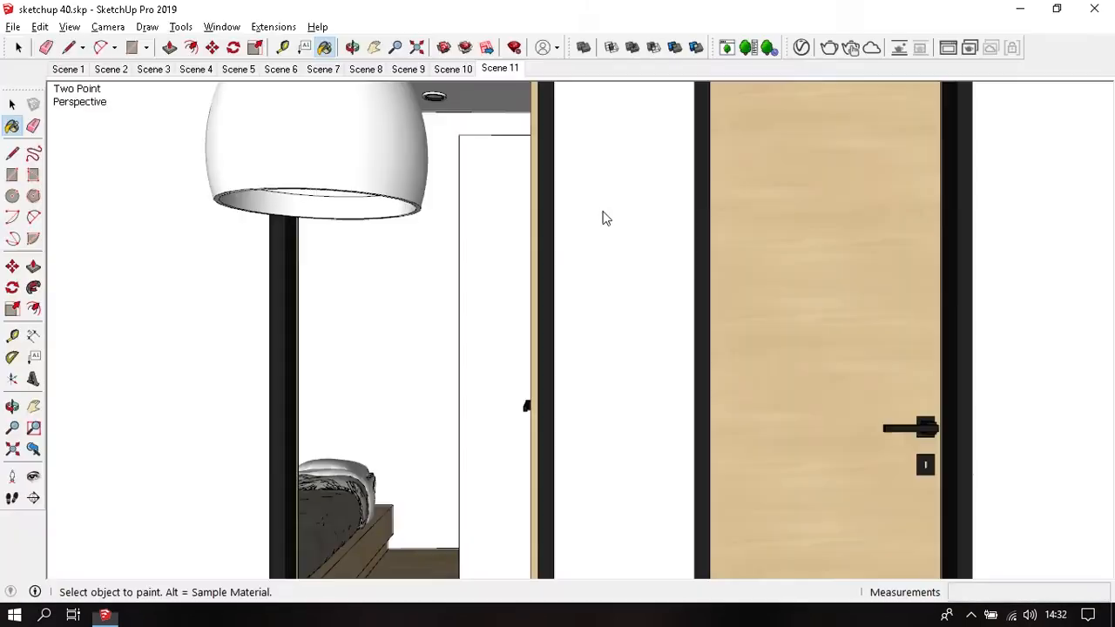
Step: Recall Scene 8, Scene 9, Scene 10 and Scene 11 in turn to review the door-opening sequence
key("space")
left_click_drag(602, 210, 493, 139)
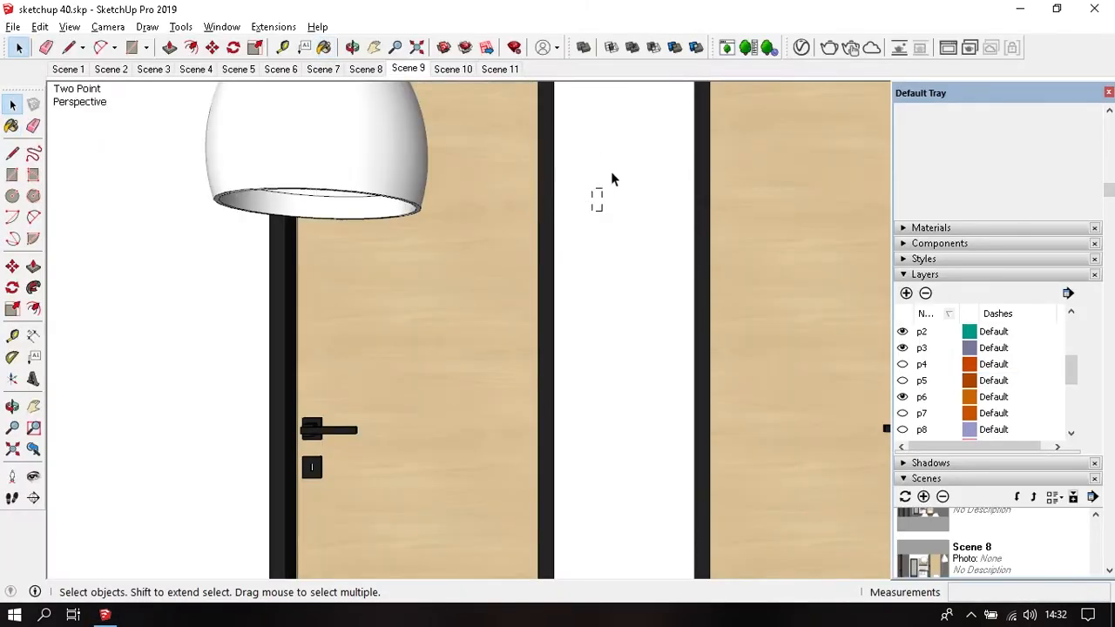
left_click(366, 69)
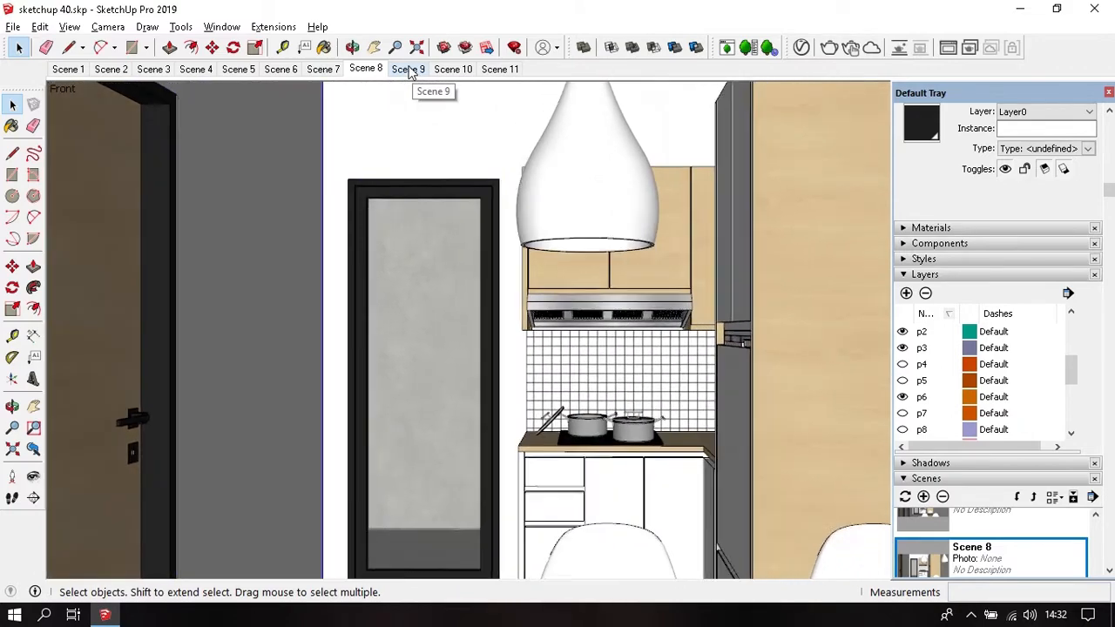
left_click(409, 69)
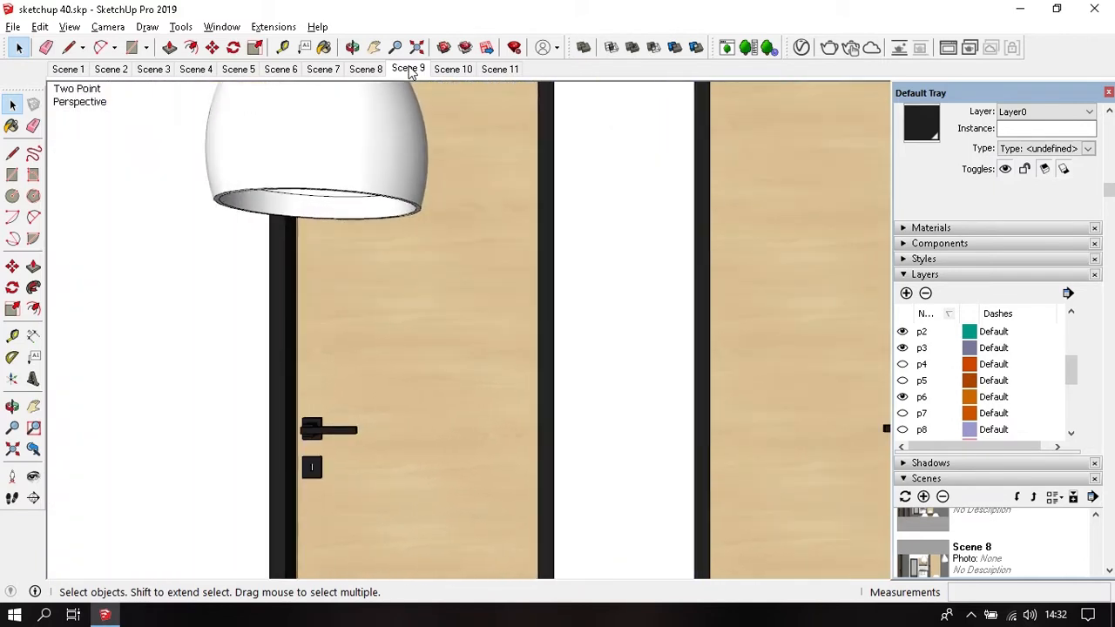
left_click(442, 70)
left_click(497, 69)
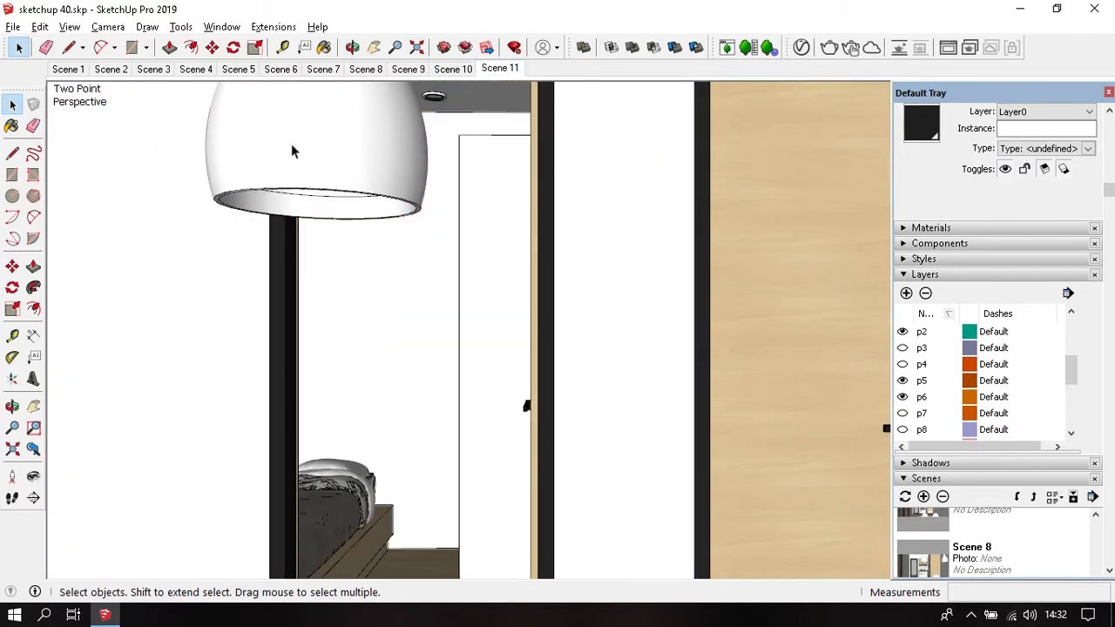
Step: Open the animation settings to check the scene transition time and scene delay, and close them unchanged
left_click(69, 27)
mouse_move(187, 301)
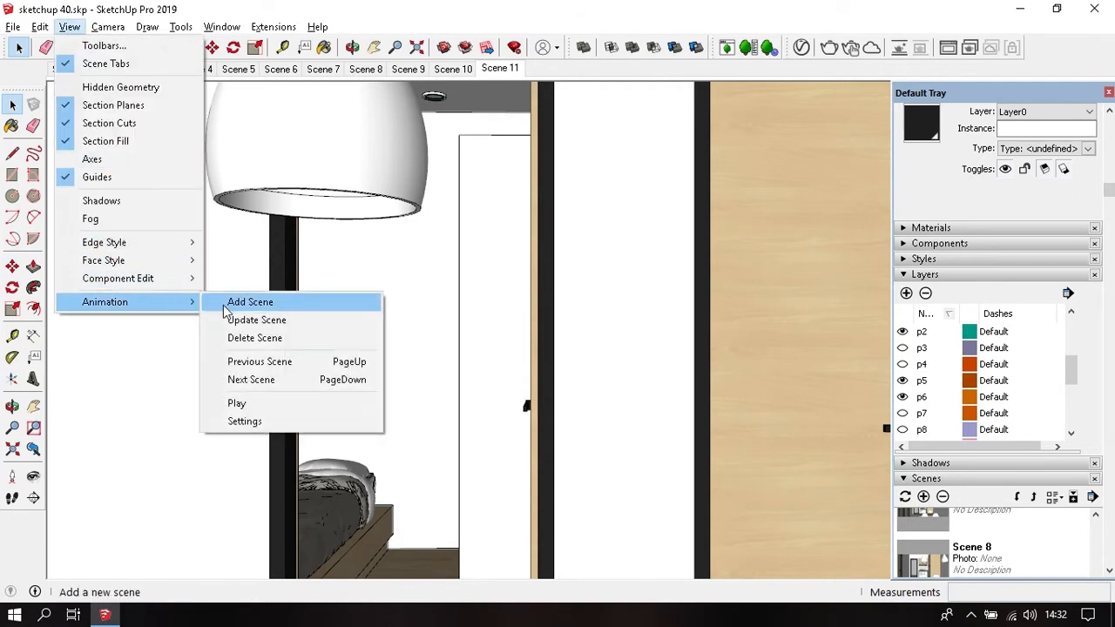
left_click(267, 423)
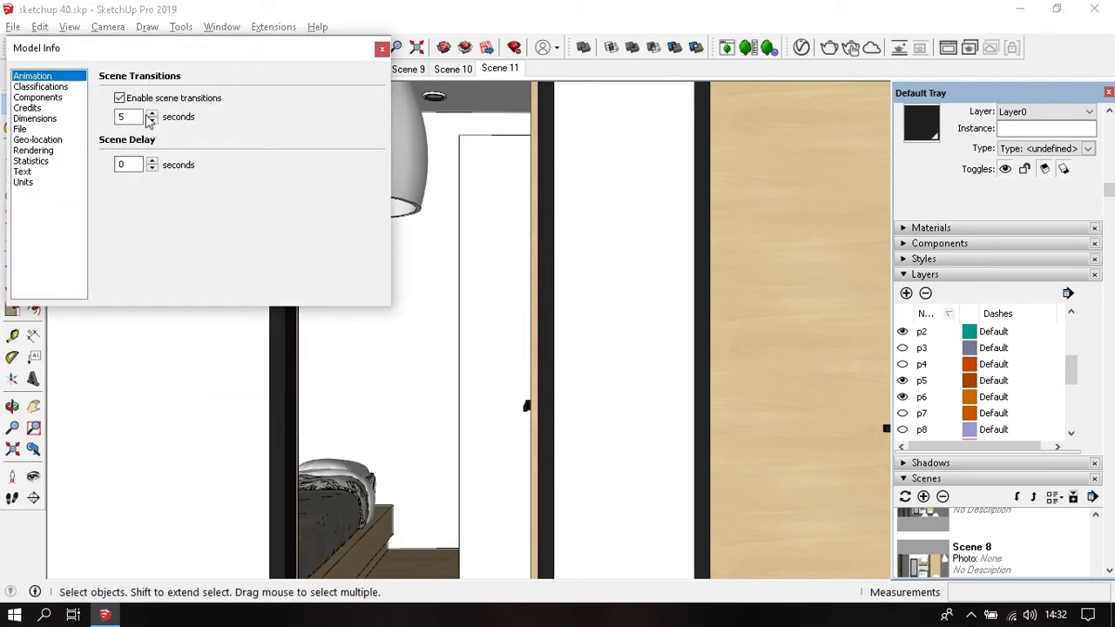
left_click_drag(183, 57, 254, 207)
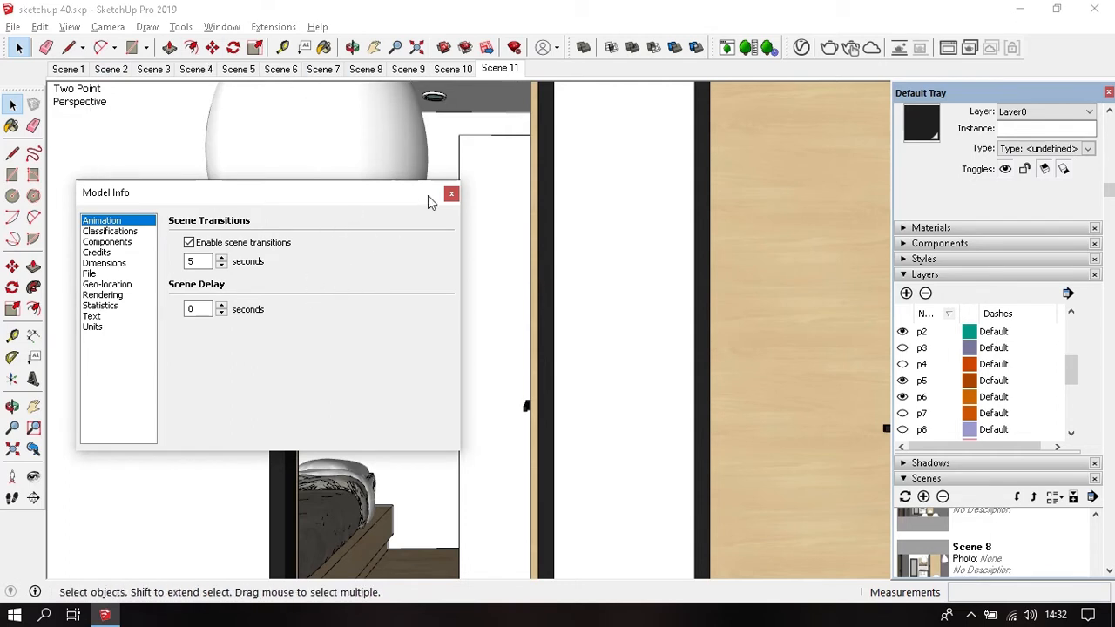
left_click(451, 195)
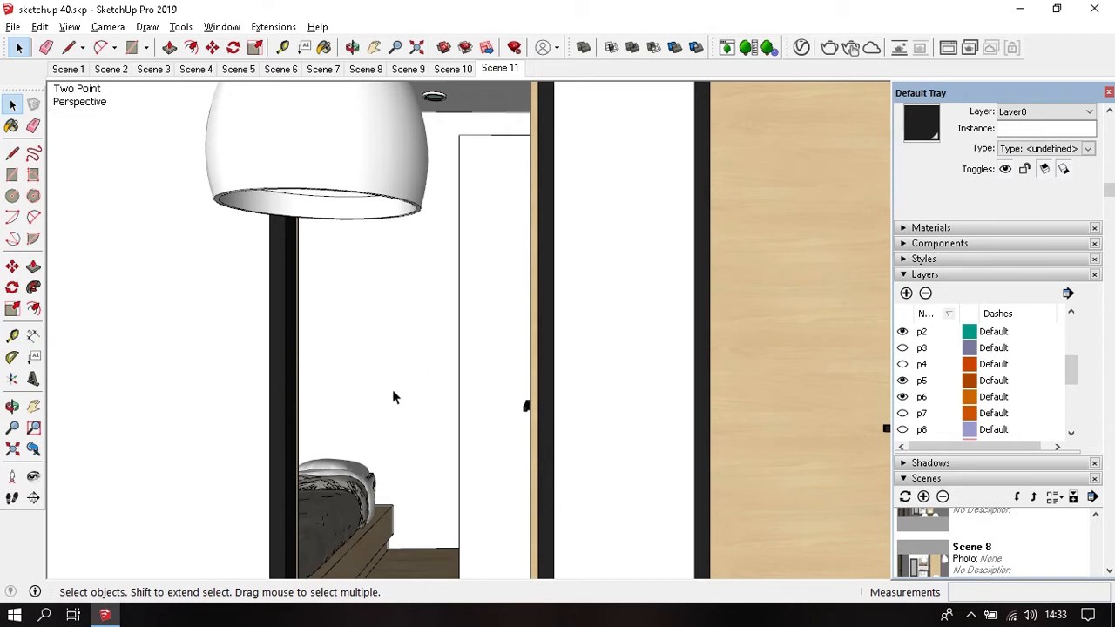
Step: Bring the camera up to the open bedroom door in Two-Point Perspective and set the eye height to 1500 mm
scroll(392, 398, "up", 5)
middle_click_drag(393, 392, 287, 383)
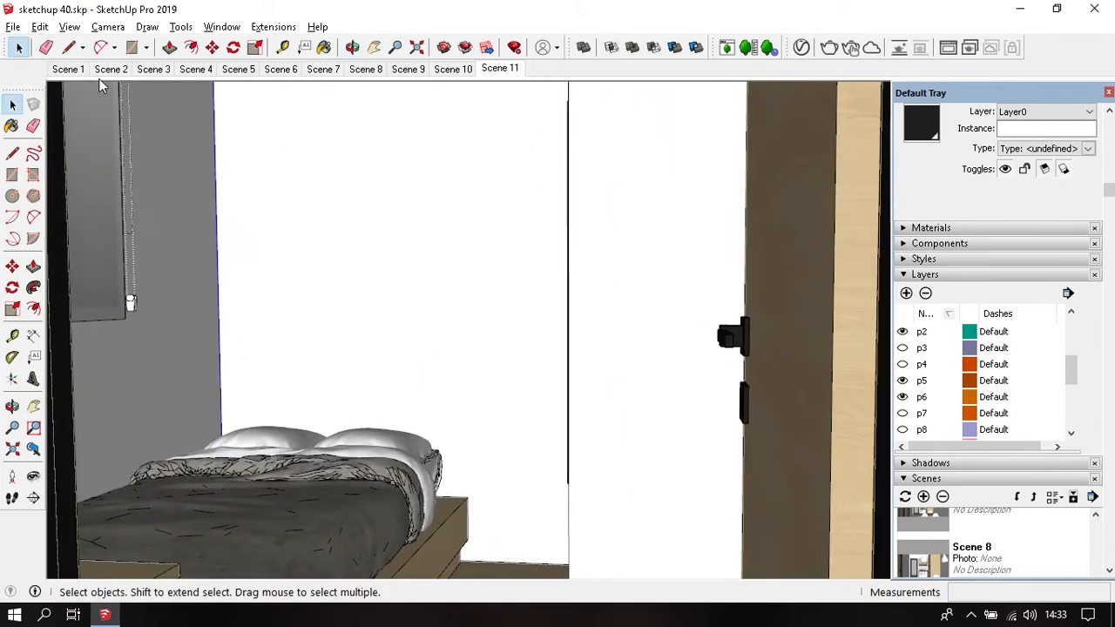
left_click(108, 27)
left_click(161, 141)
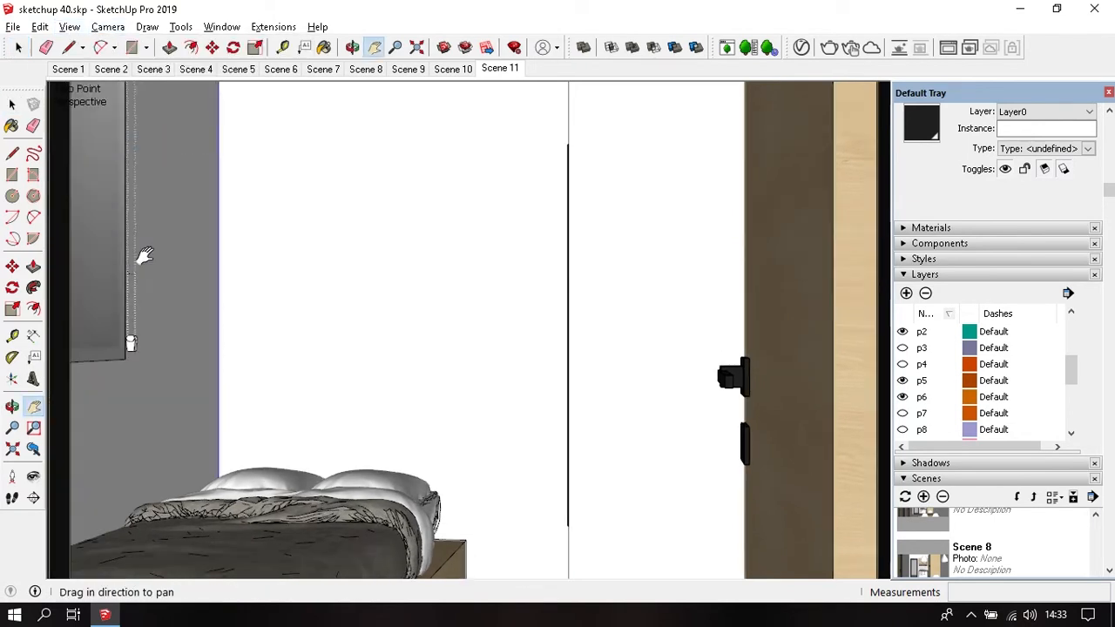
left_click(33, 476)
type("1")
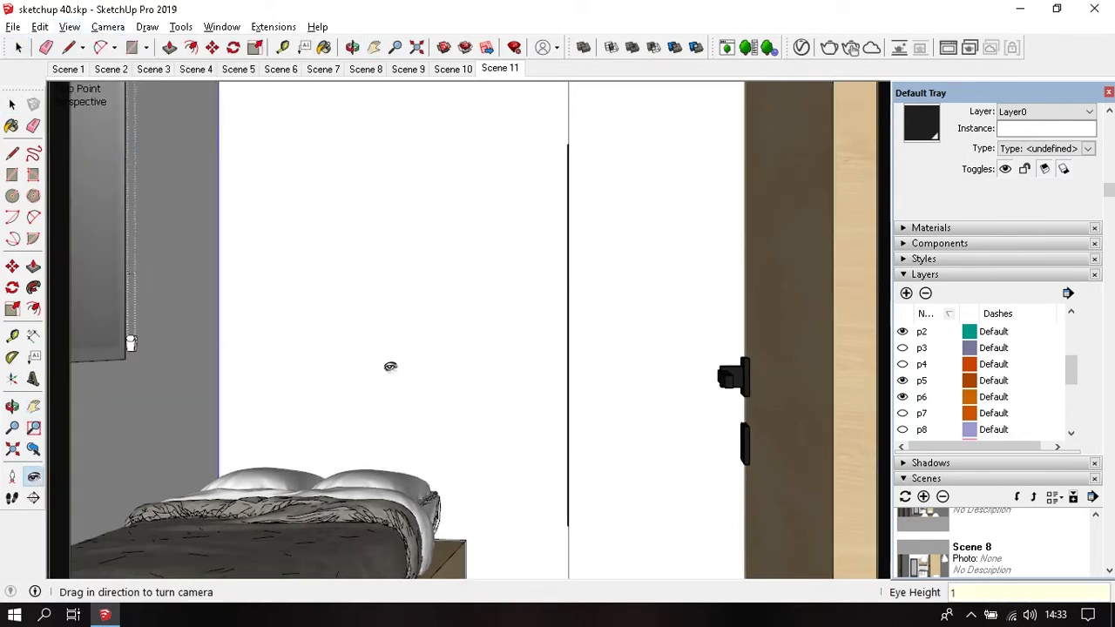
type("500")
key("Return")
Step: Reframe the bed through the open doorway in Two-Point Perspective and add the view as a twelfth scene
scroll(399, 259, "down", 1)
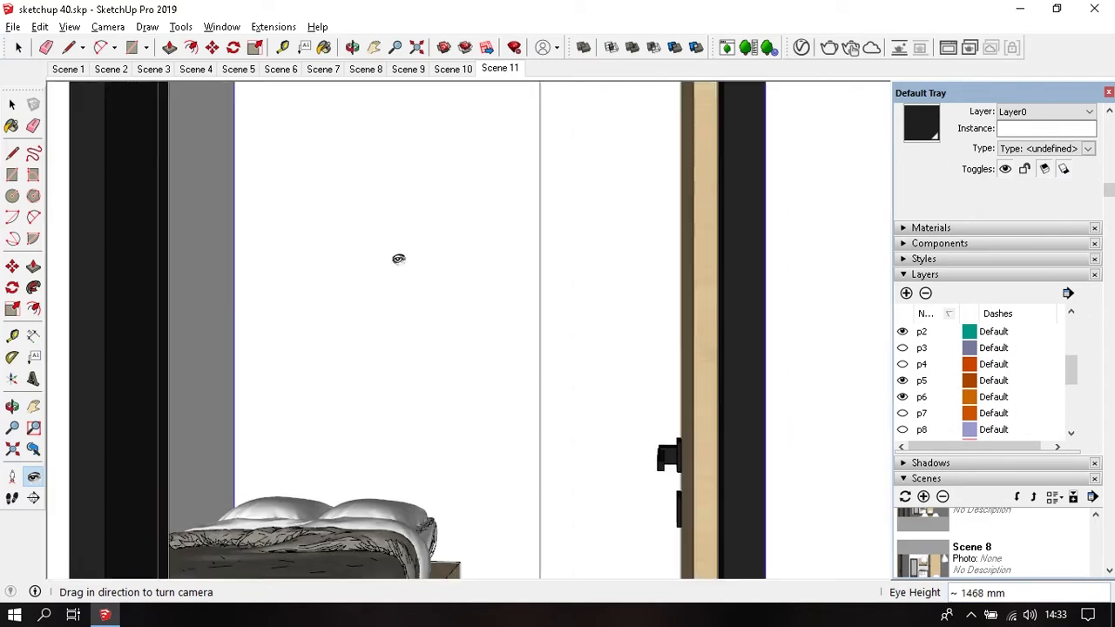
middle_click_drag(398, 259, 441, 261)
key("l")
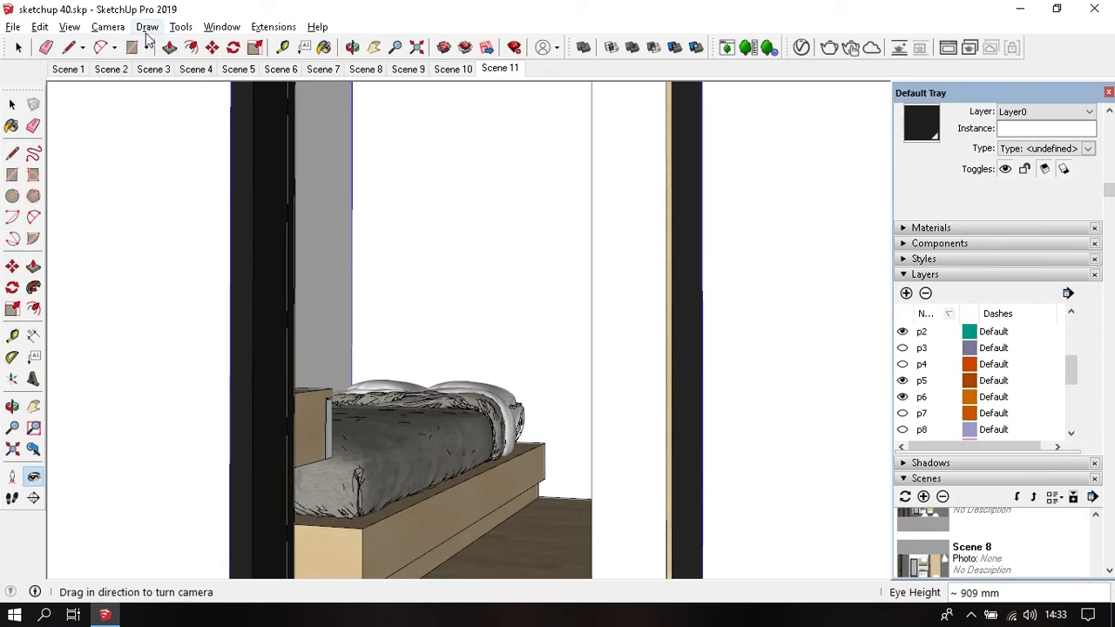
left_click(108, 27)
left_click(165, 142)
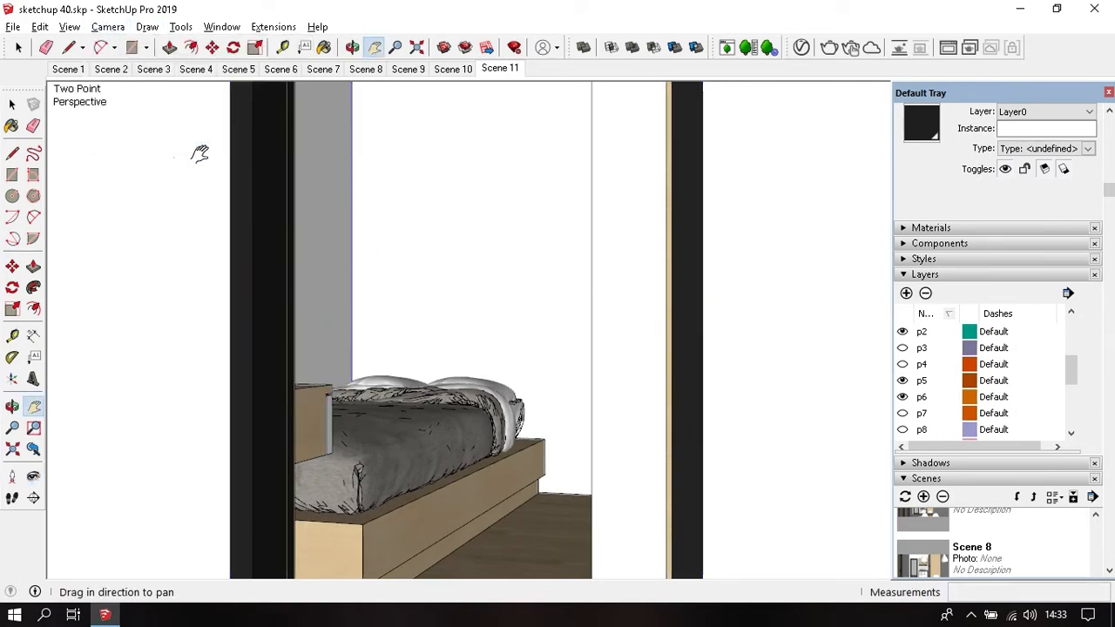
right_click(493, 70)
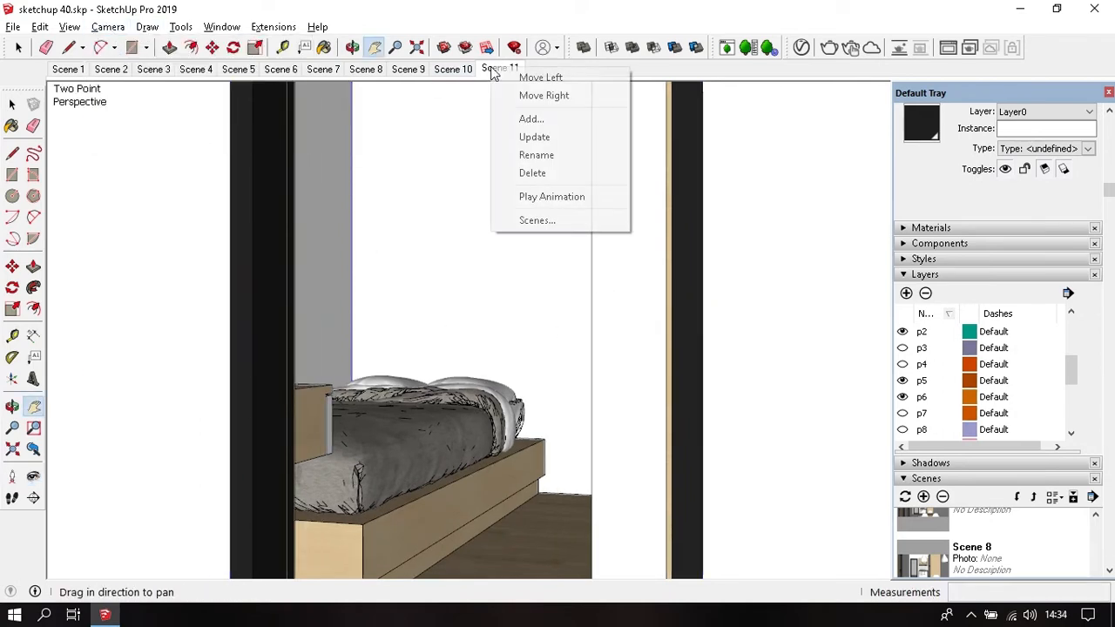
left_click(562, 118)
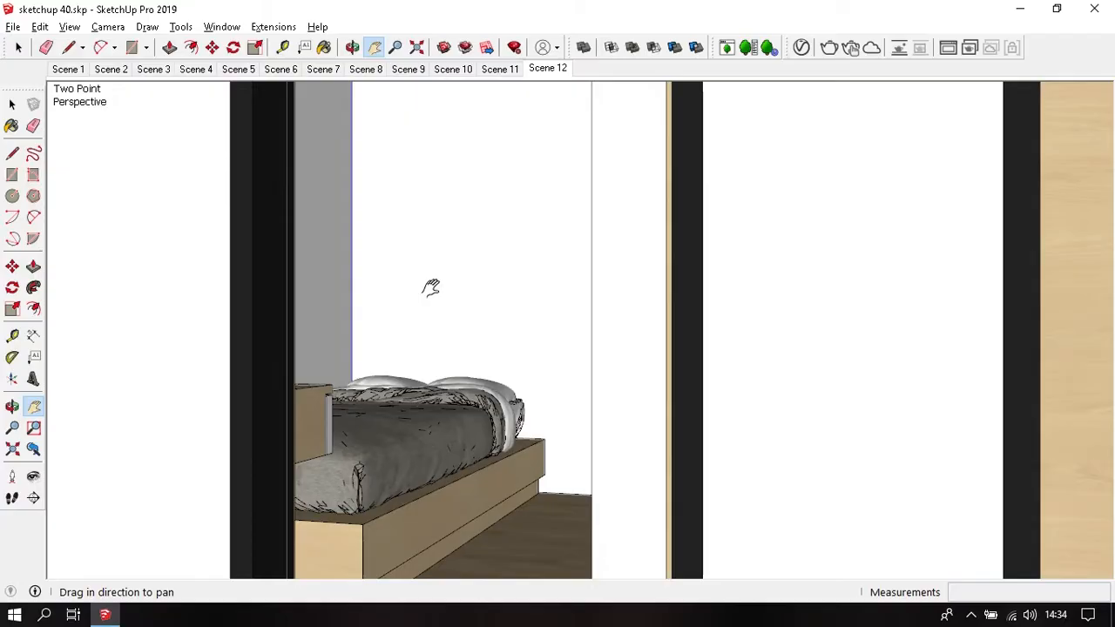
Step: Bring the camera through the open doorway to the bed and set the eye height to 900 mm
scroll(435, 273, "up", 1)
middle_click_drag(423, 316, 472, 331)
scroll(448, 357, "up", 1)
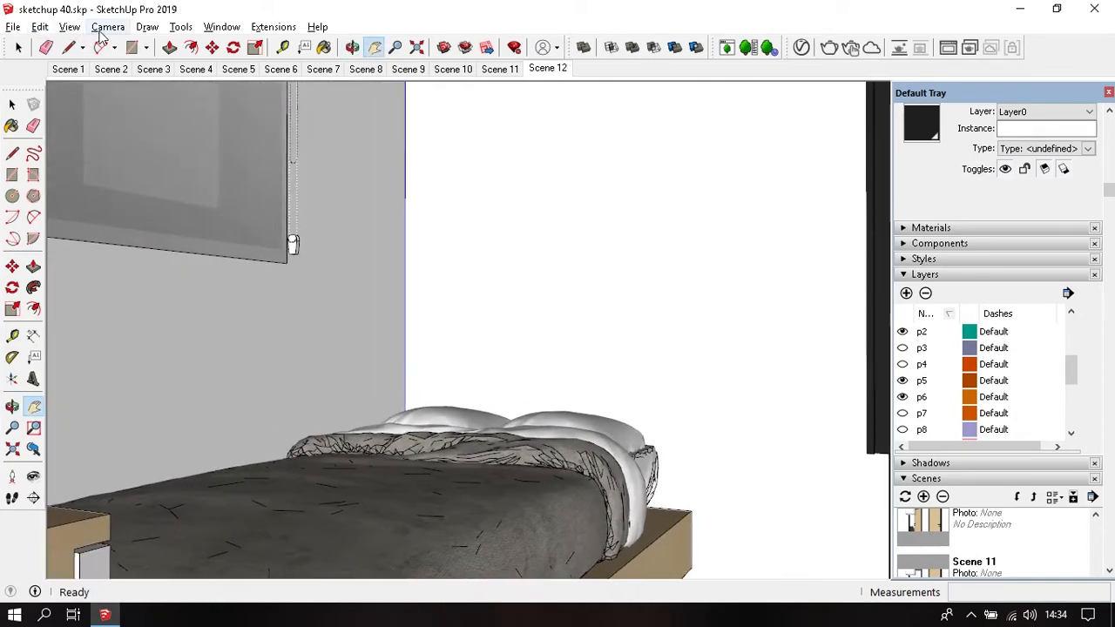
left_click(33, 481)
type("1200")
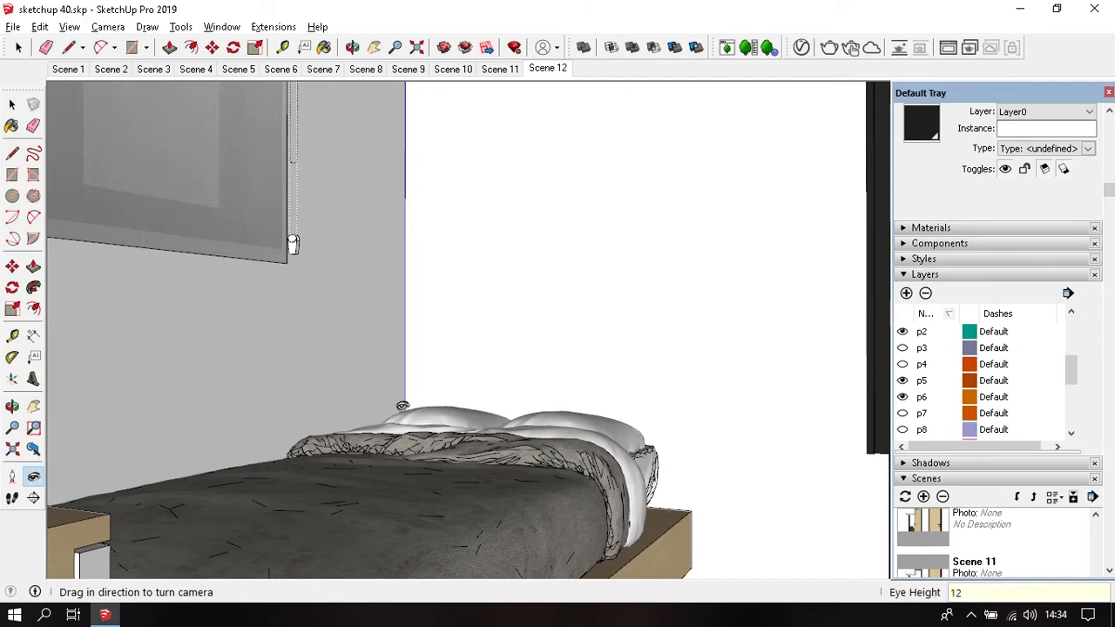
key("Return")
type("900")
key("Return")
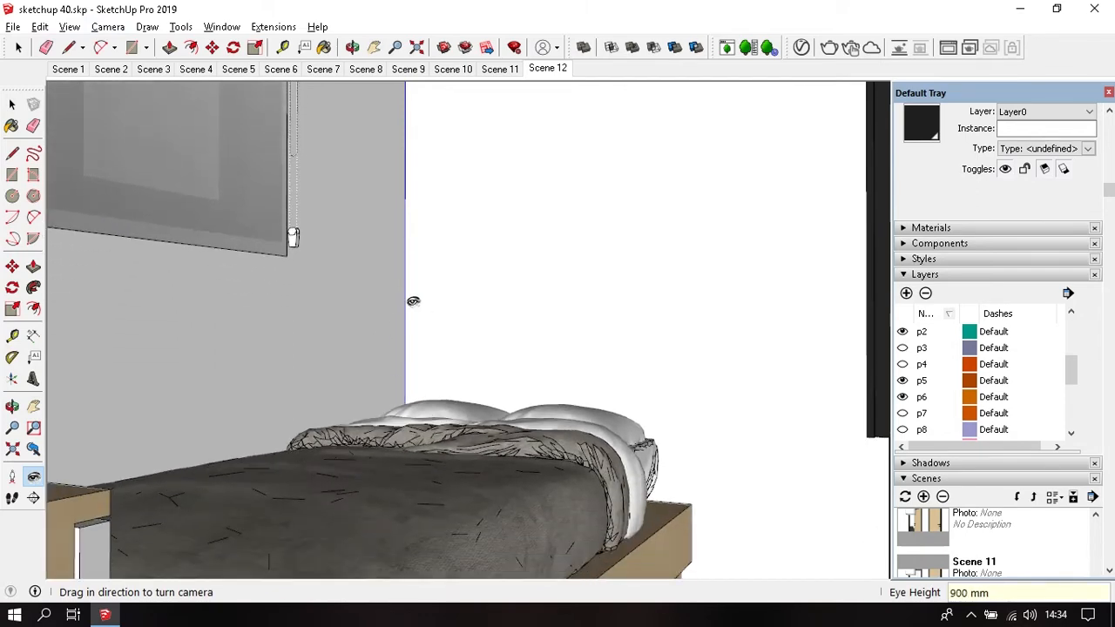
Step: Reframe the bed with the window blind and desk corner in Two-Point Perspective and add the view as a thirteenth scene
left_click(951, 480)
middle_click_drag(570, 334, 632, 328)
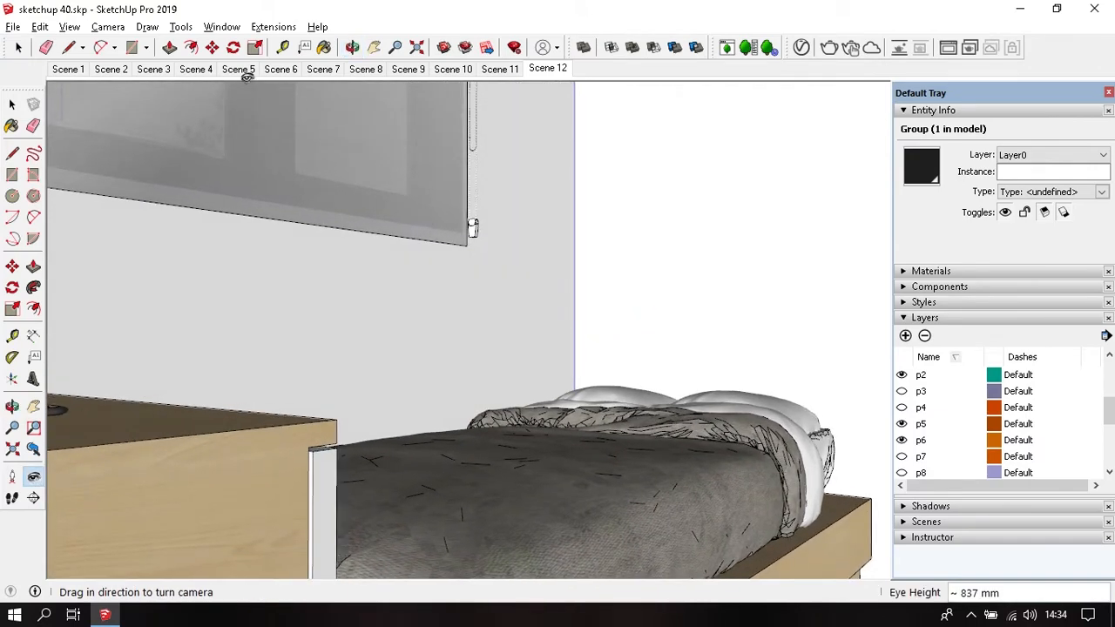
left_click(108, 27)
left_click(183, 140)
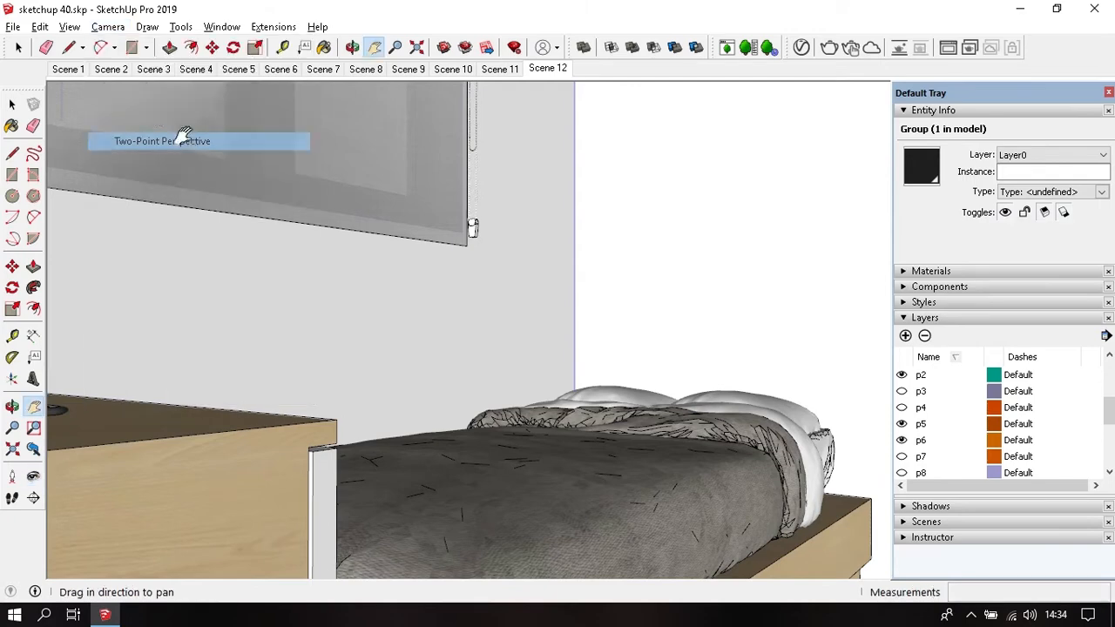
left_click(33, 478)
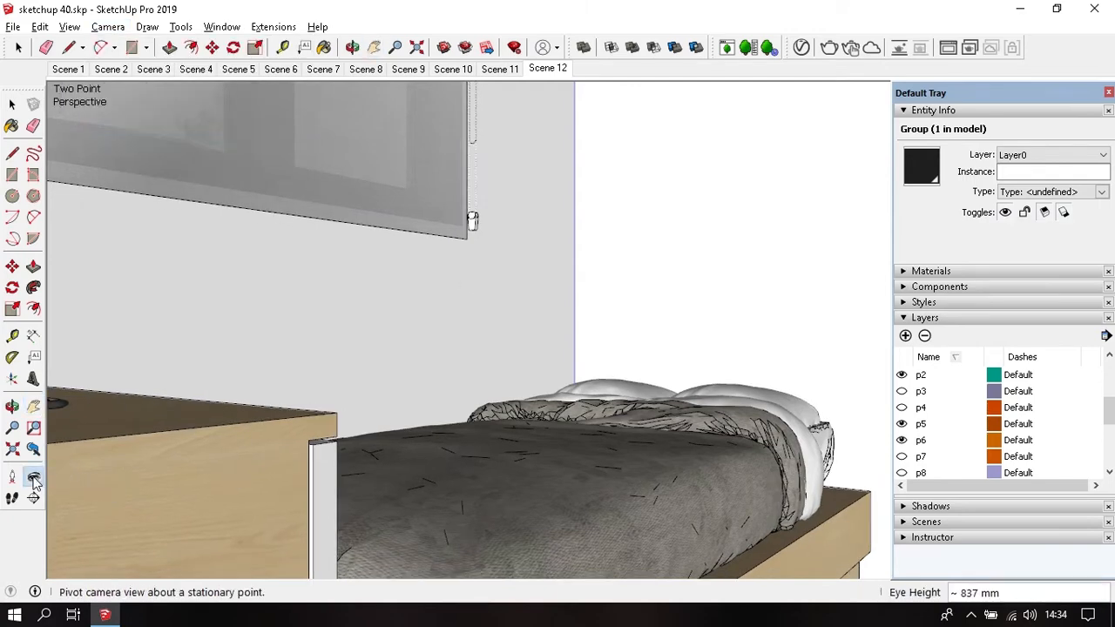
left_click_drag(497, 296, 567, 299)
key("space")
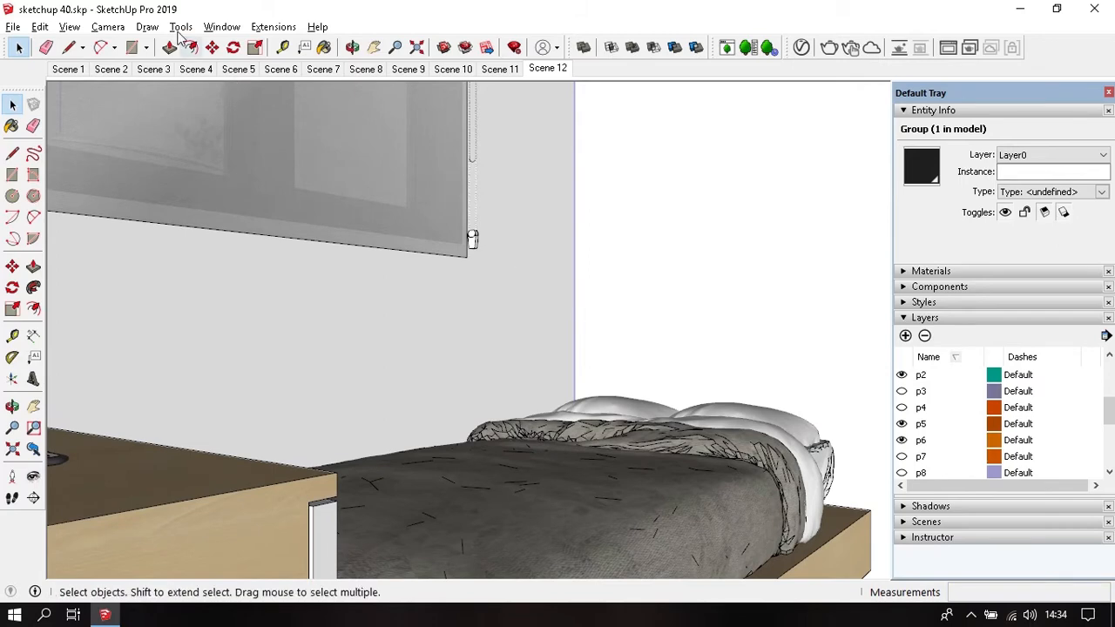
left_click(69, 26)
mouse_move(162, 301)
left_click(225, 305)
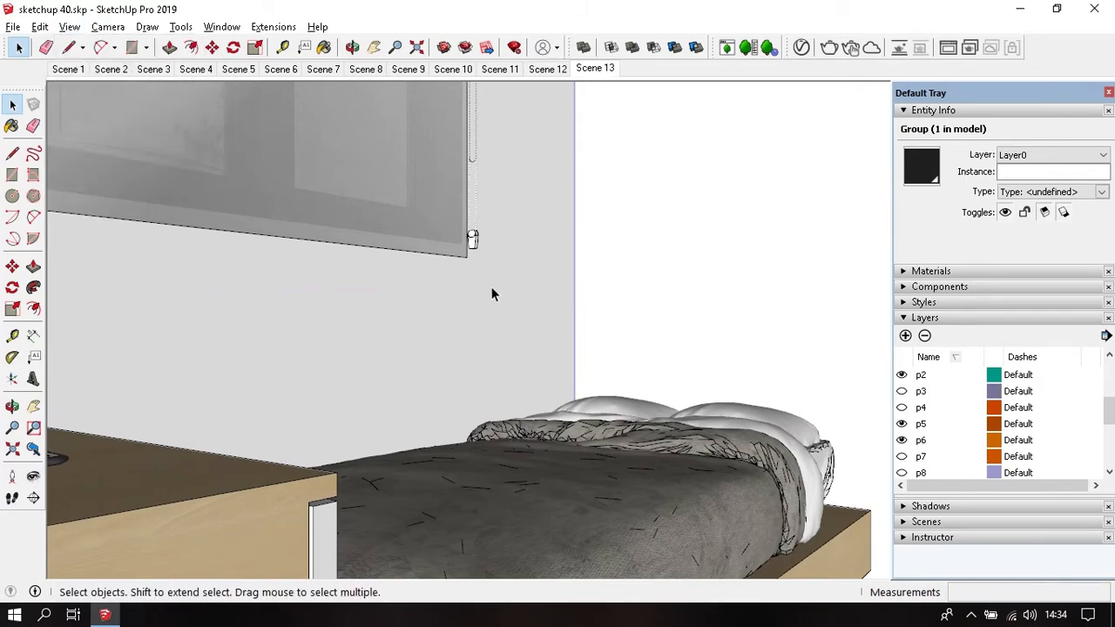
Step: Recall Scene 11, Scene 10, Scene 11, Scene 12 and Scene 13 in turn to review the move into the bedroom
left_click(500, 69)
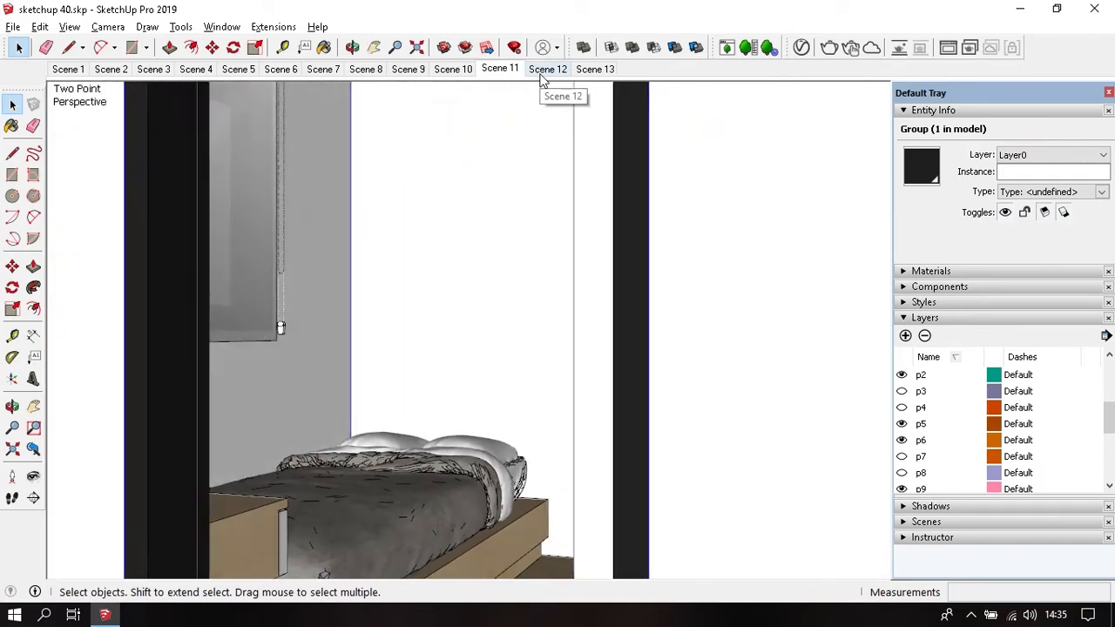
left_click(450, 70)
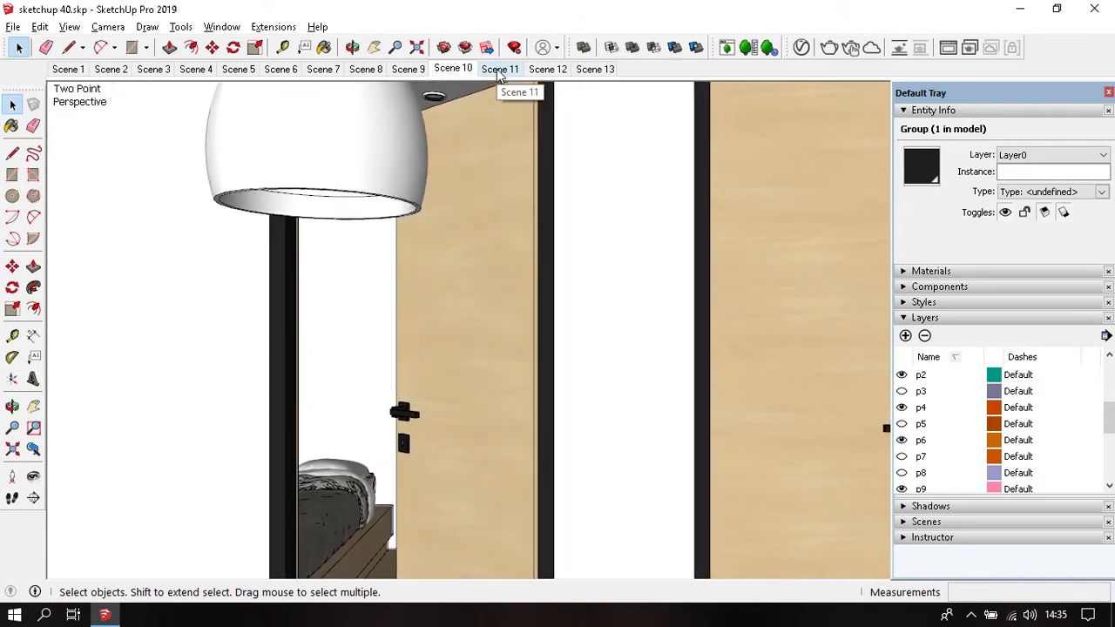
left_click(497, 69)
left_click(547, 68)
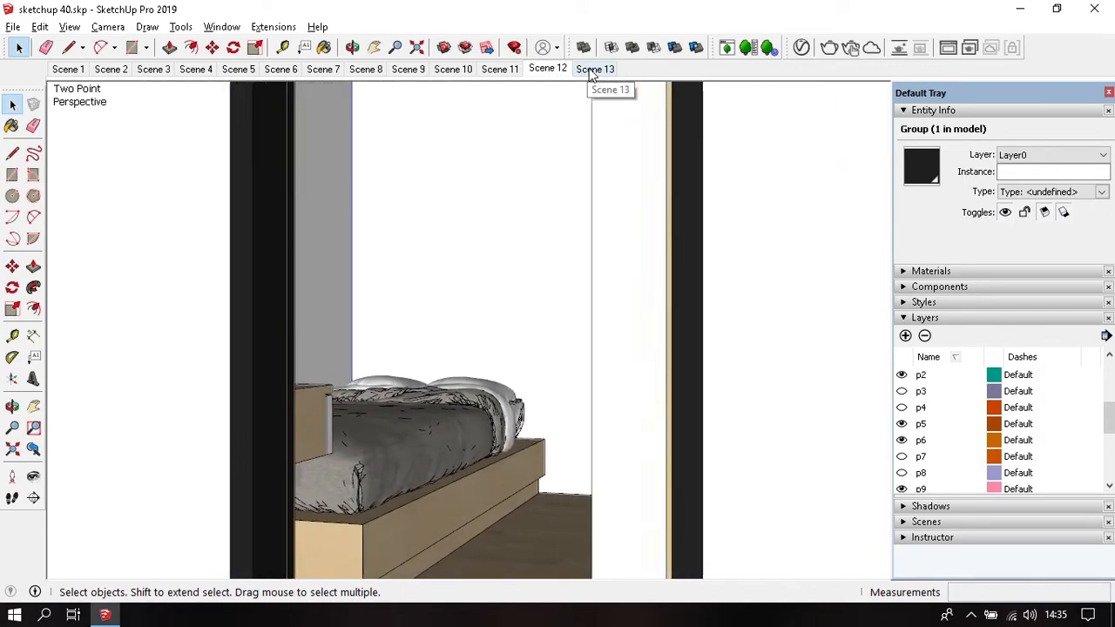
left_click(591, 71)
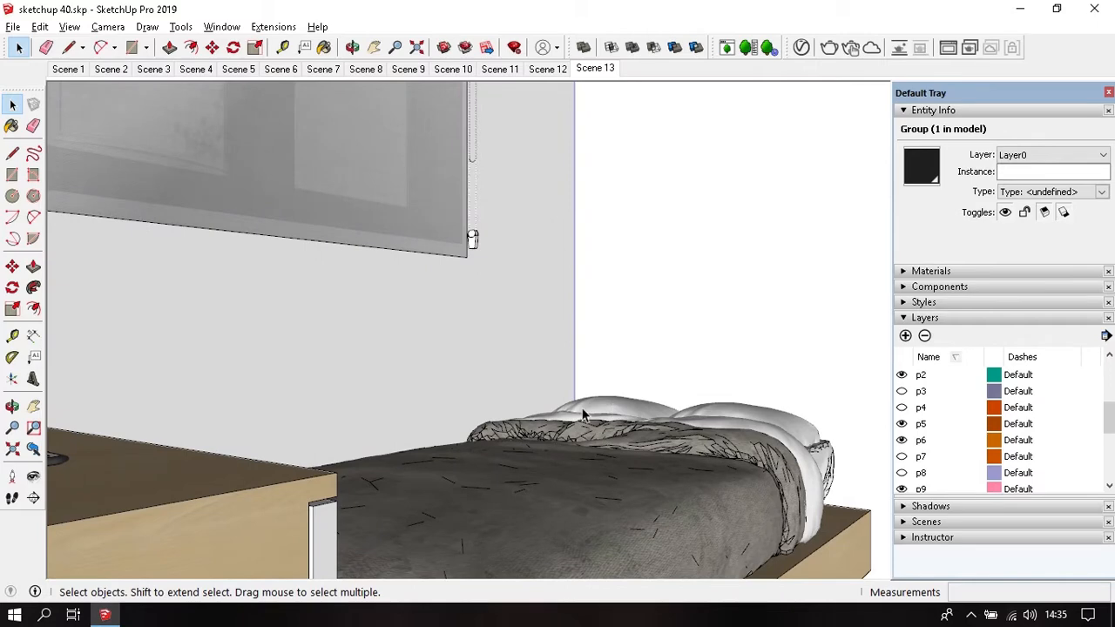
Step: Frame the blind above the bed up close in Two-Point Perspective and add the view as a fourteenth scene
scroll(580, 402, "up", 2)
middle_click_drag(580, 402, 582, 460, "shift")
scroll(594, 457, "up", 1)
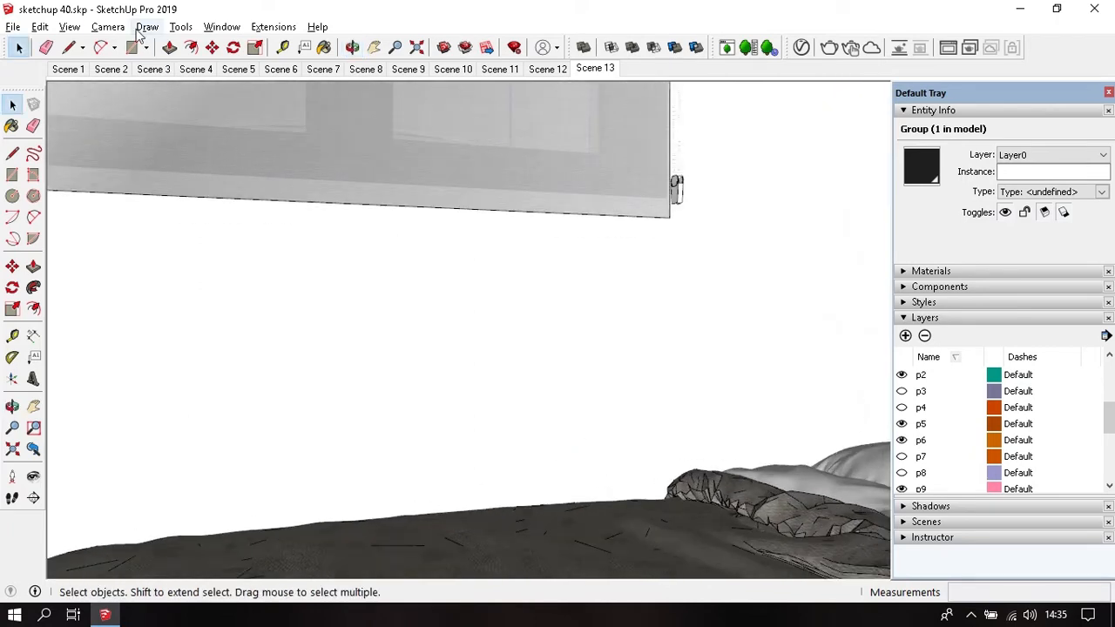
left_click(108, 26)
left_click(210, 146)
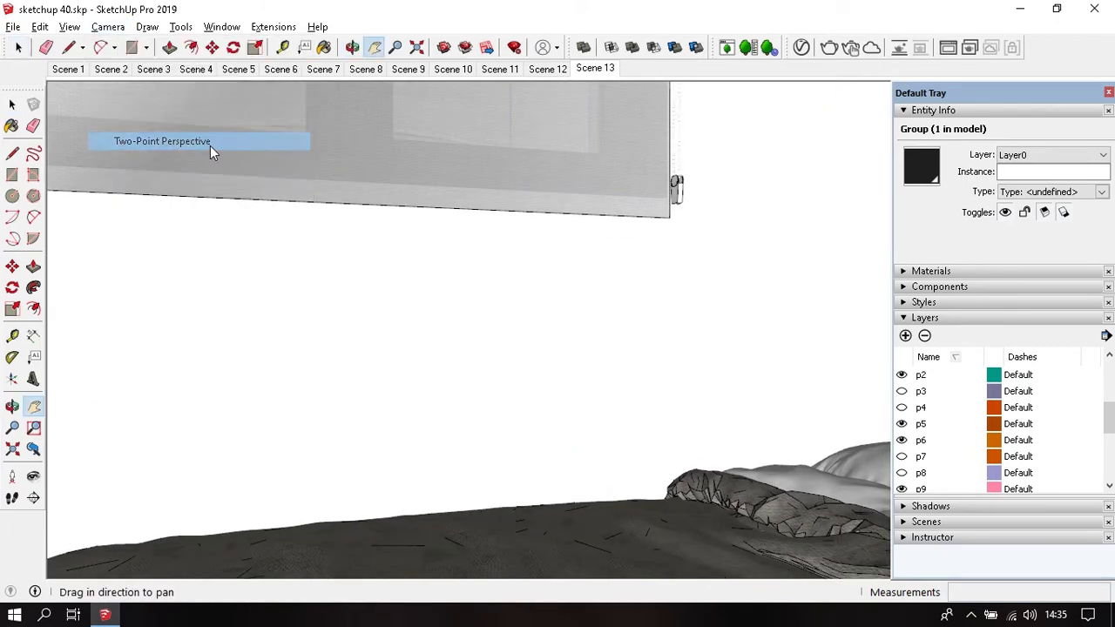
left_click(74, 31)
left_click(211, 307)
Step: Turn the view to the bedroom desk with the laptop and add it as a fifteenth scene
middle_click_drag(391, 323, 787, 334)
middle_click_drag(493, 344, 589, 345, "shift")
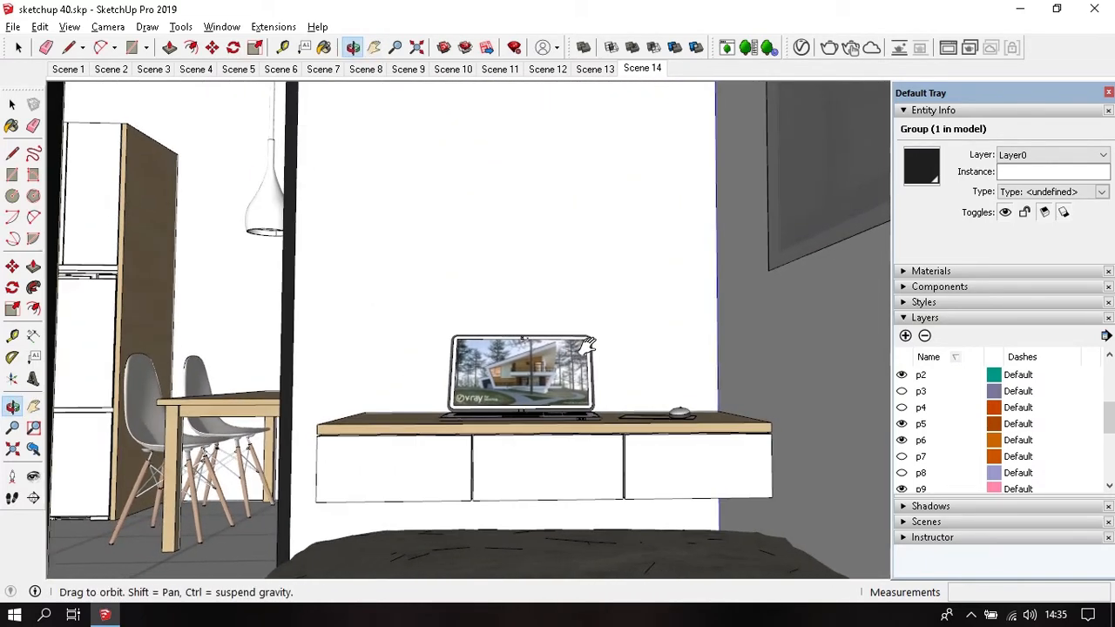
left_click(75, 29)
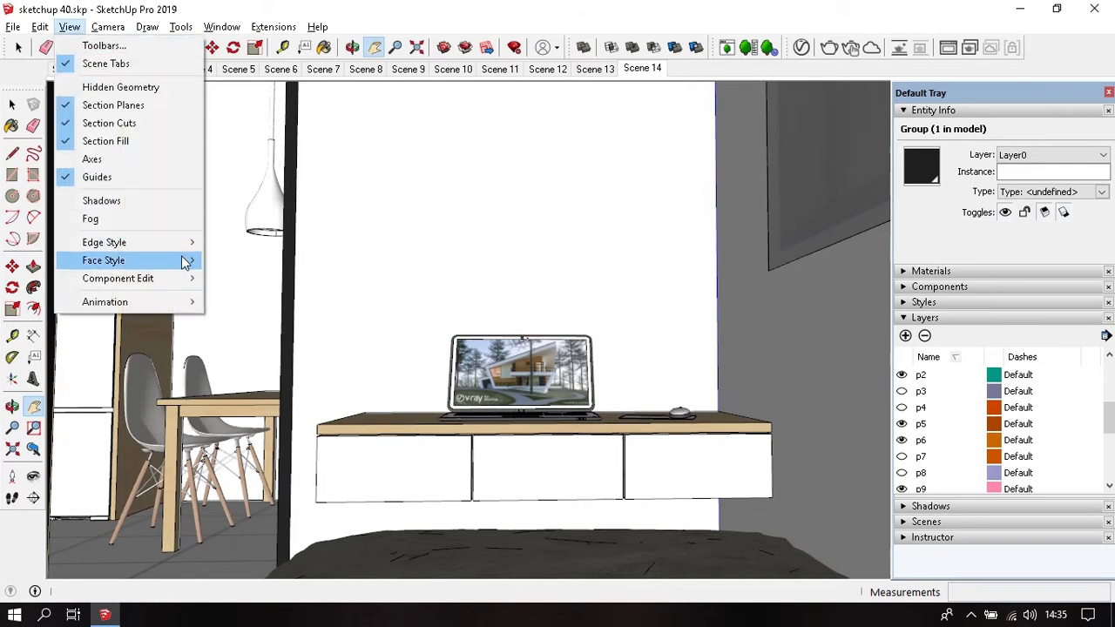
mouse_move(196, 303)
left_click(248, 303)
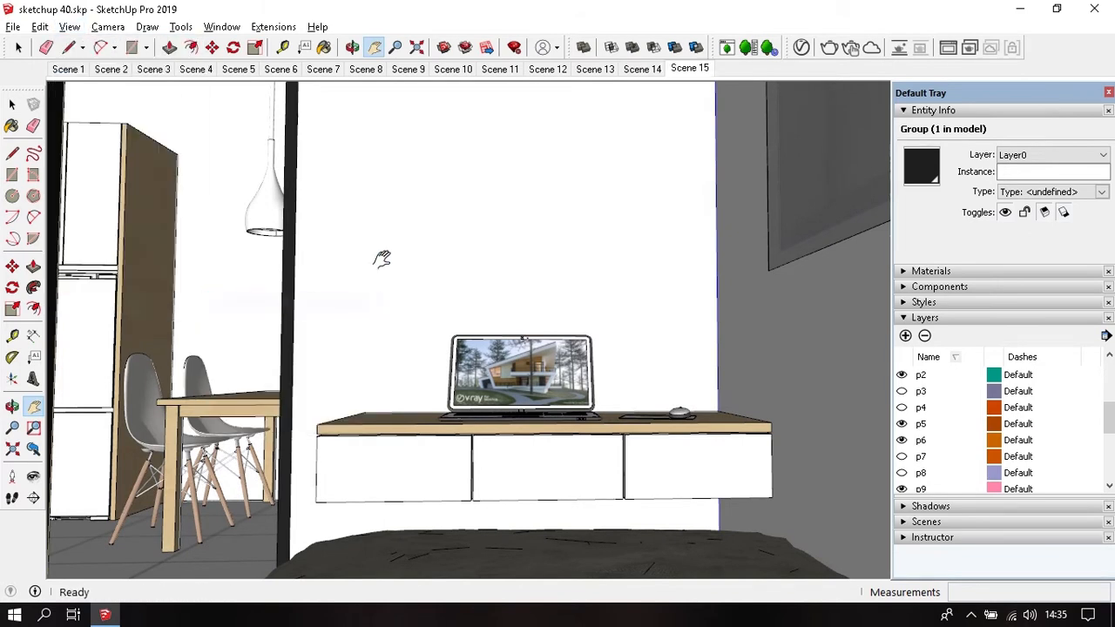
Step: Play through Scene 12 to Scene 15 to review the camera path around the bedroom
left_click(551, 69)
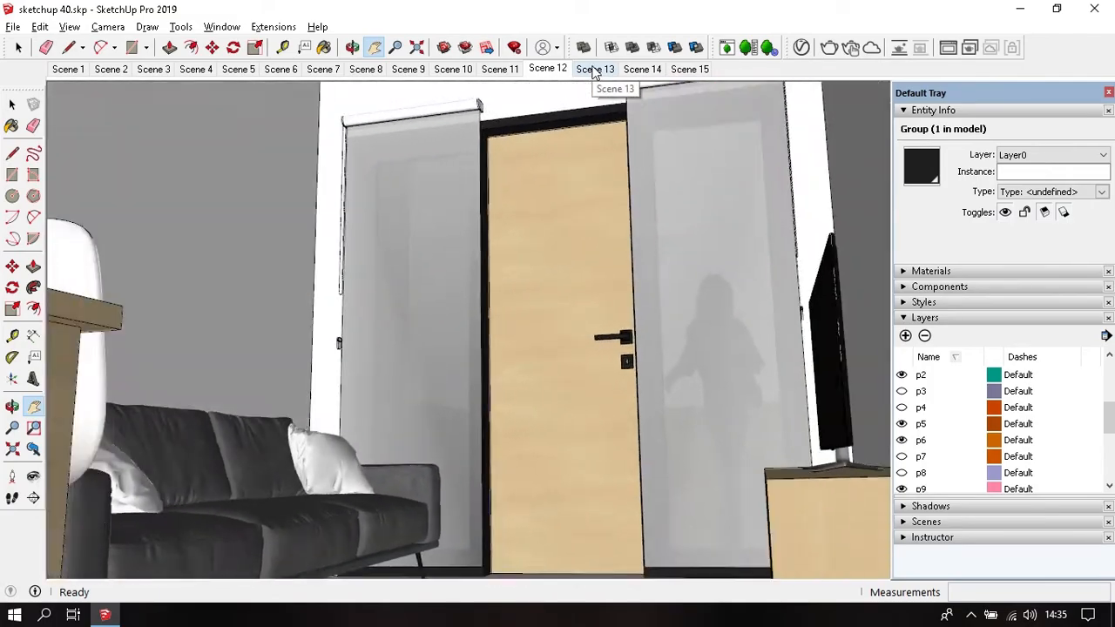
left_click(595, 70)
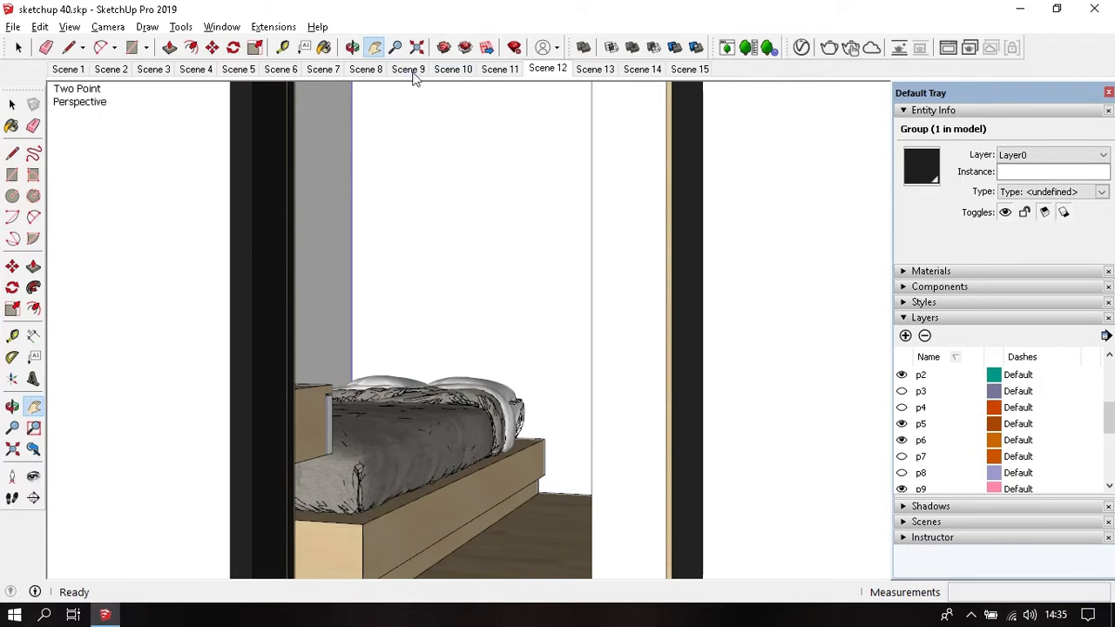
left_click(589, 75)
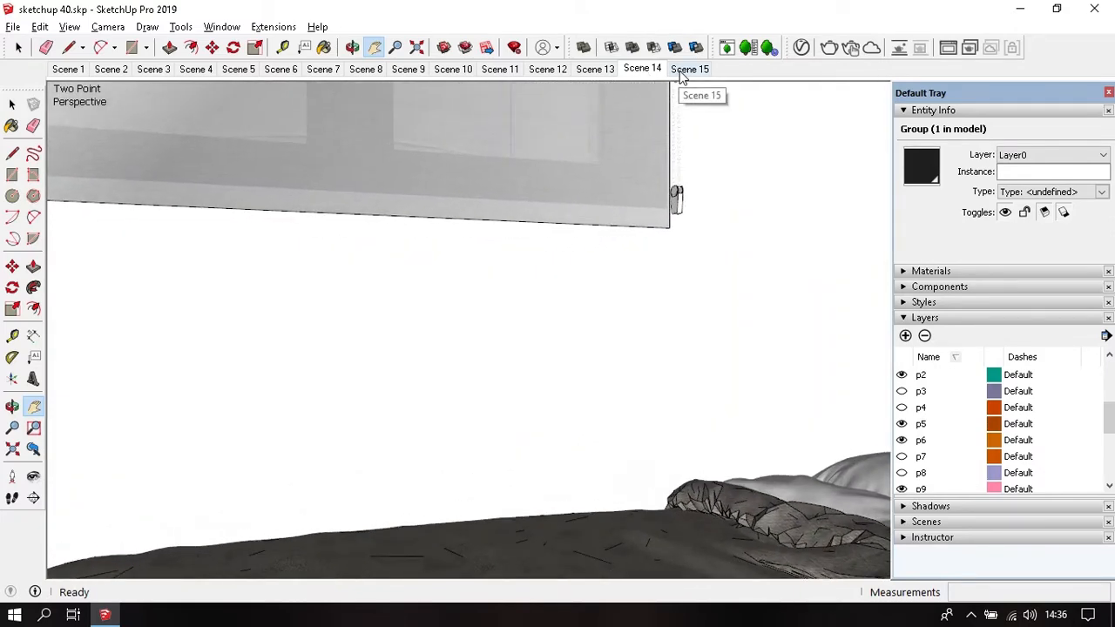
left_click(680, 72)
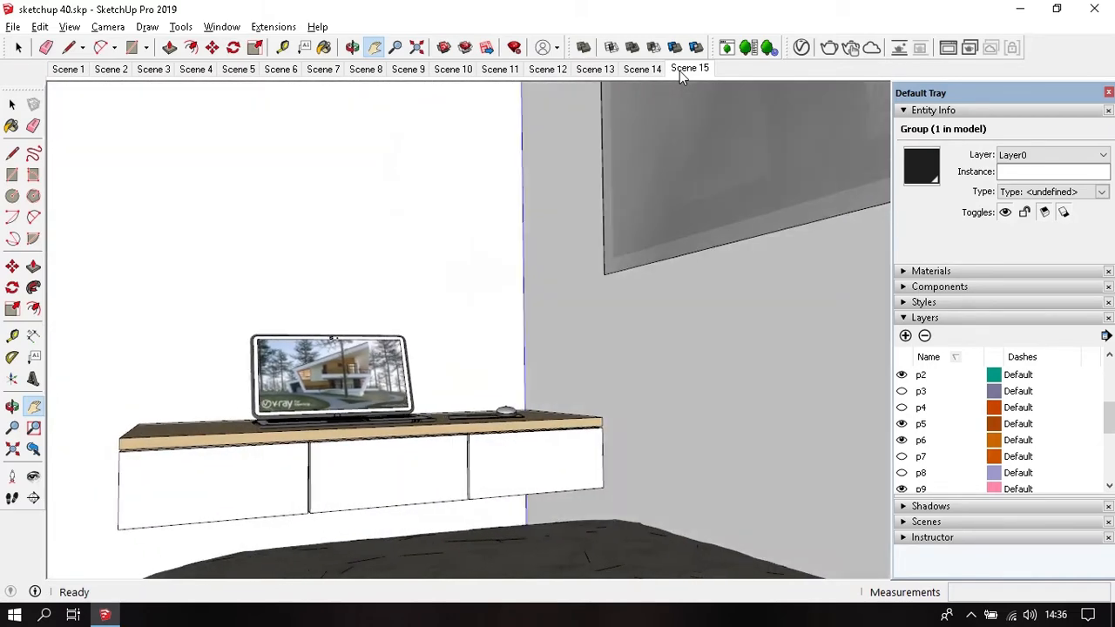
Step: Frame the wardrobe, open door and desk in Two-Point Perspective and add the view as a sixteenth scene
left_click_drag(601, 270, 676, 289)
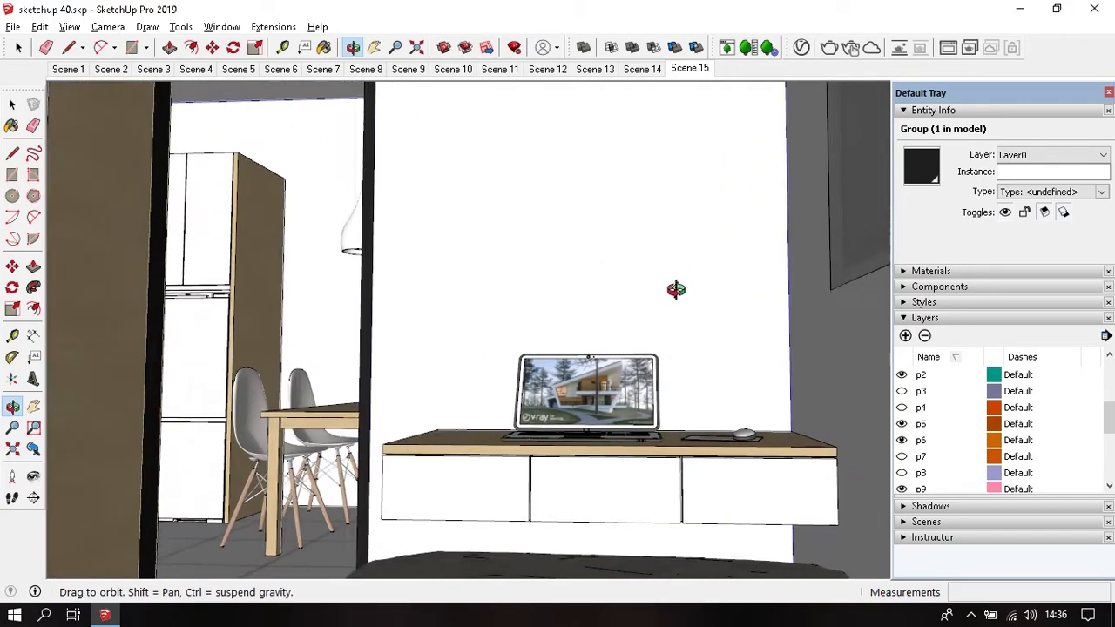
middle_click_drag(500, 326, 559, 325)
middle_click_drag(433, 354, 481, 339)
left_click_drag(481, 339, 516, 383)
middle_click_drag(516, 382, 513, 406, "shift")
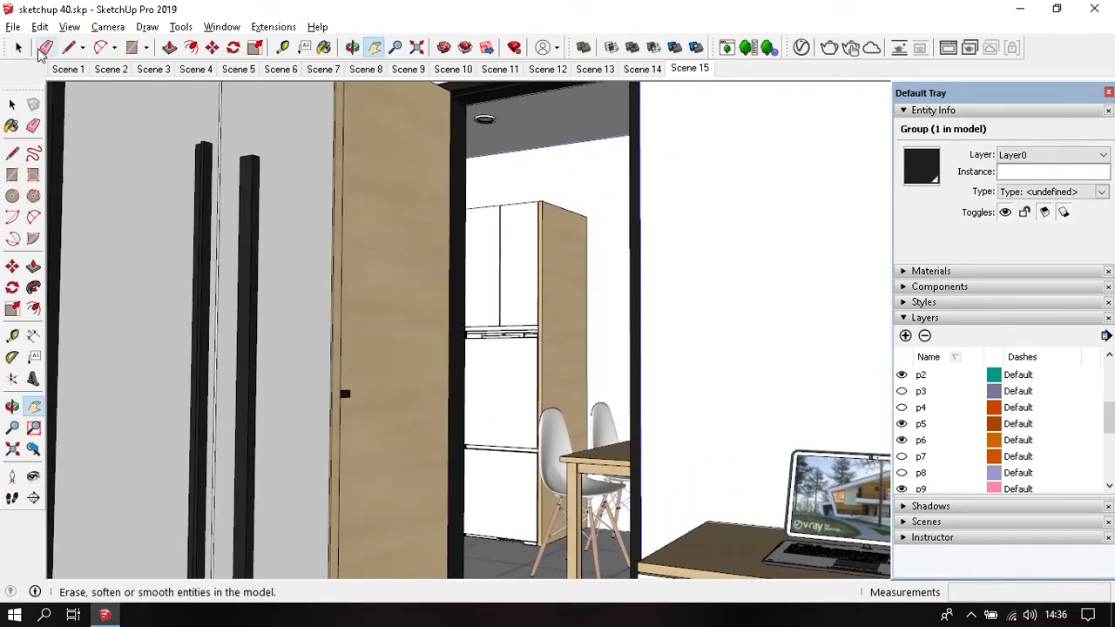
left_click(105, 27)
left_click(149, 143)
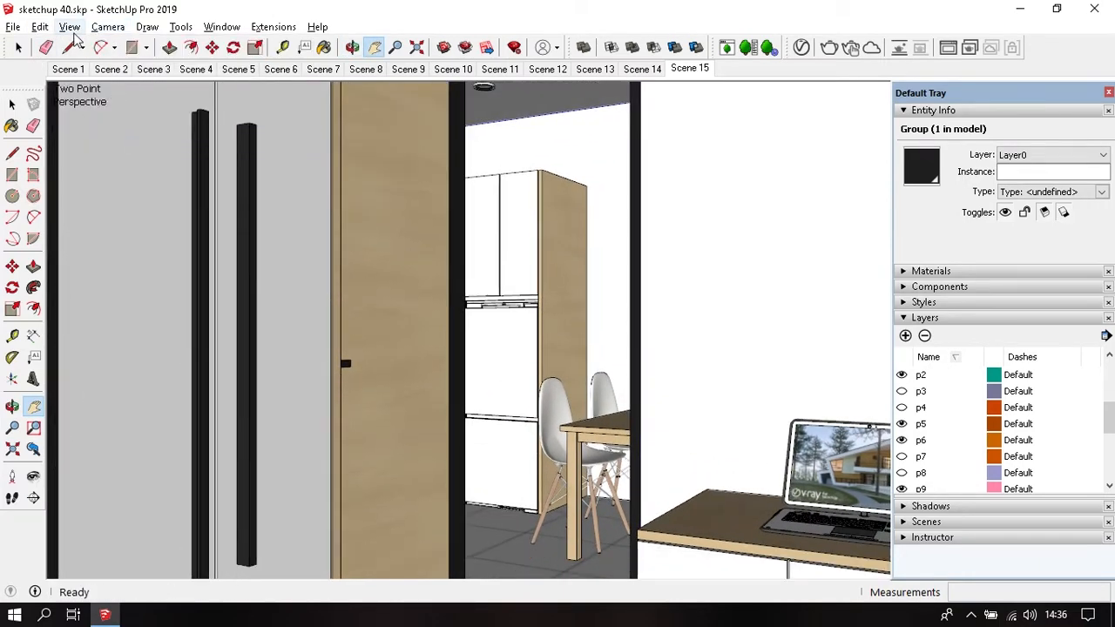
left_click(72, 30)
left_click(228, 304)
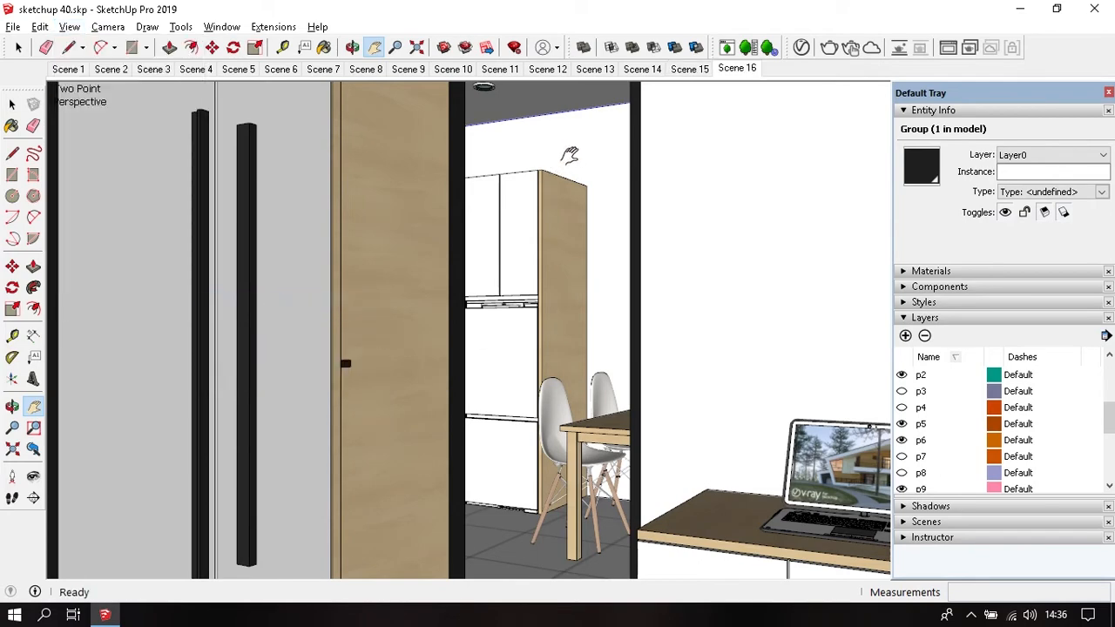
Step: Move the camera out through the bedroom door to the fridge and kitchen cabinets and add the view as a seventeenth scene
scroll(567, 292, "up", 2)
key("space")
scroll(536, 359, "up", 4)
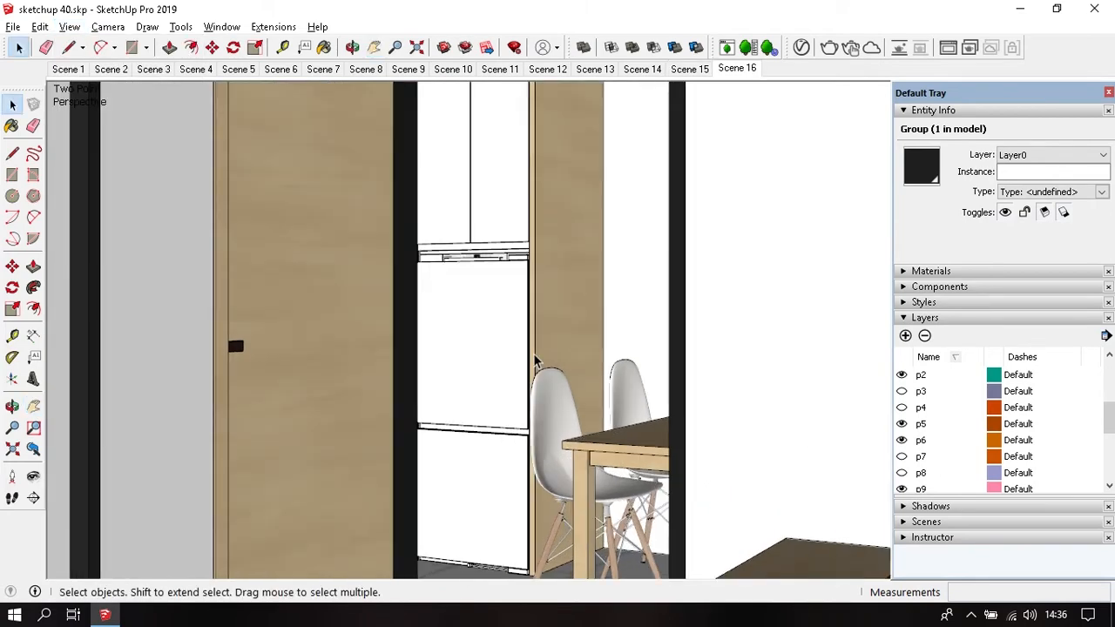
middle_click_drag(535, 359, 534, 366)
scroll(534, 367, "up", 3)
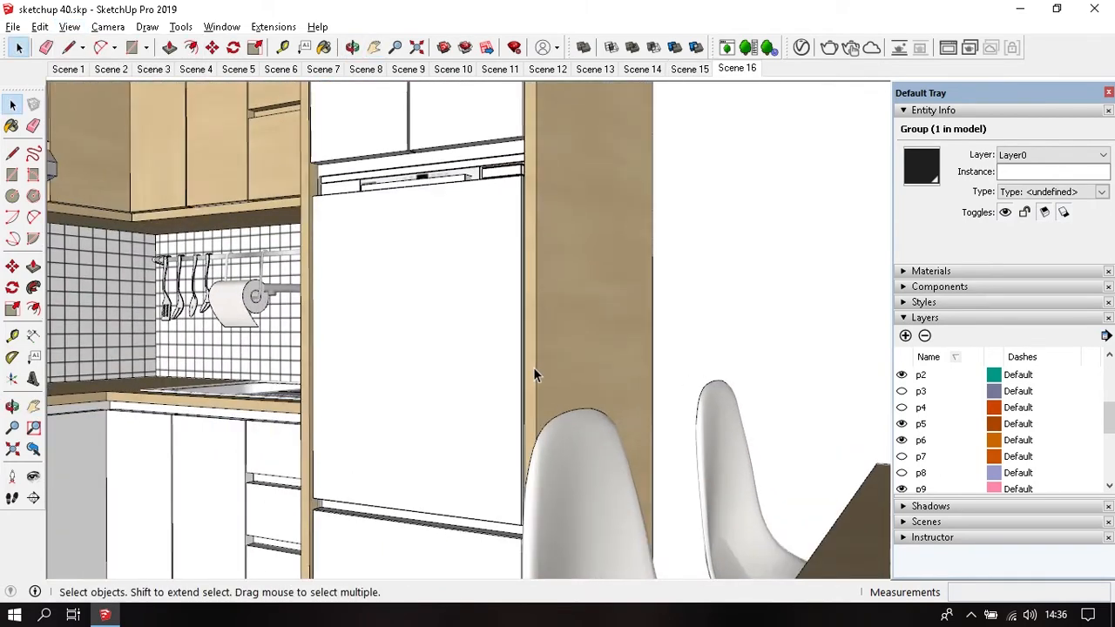
middle_click_drag(162, 164, 168, 141)
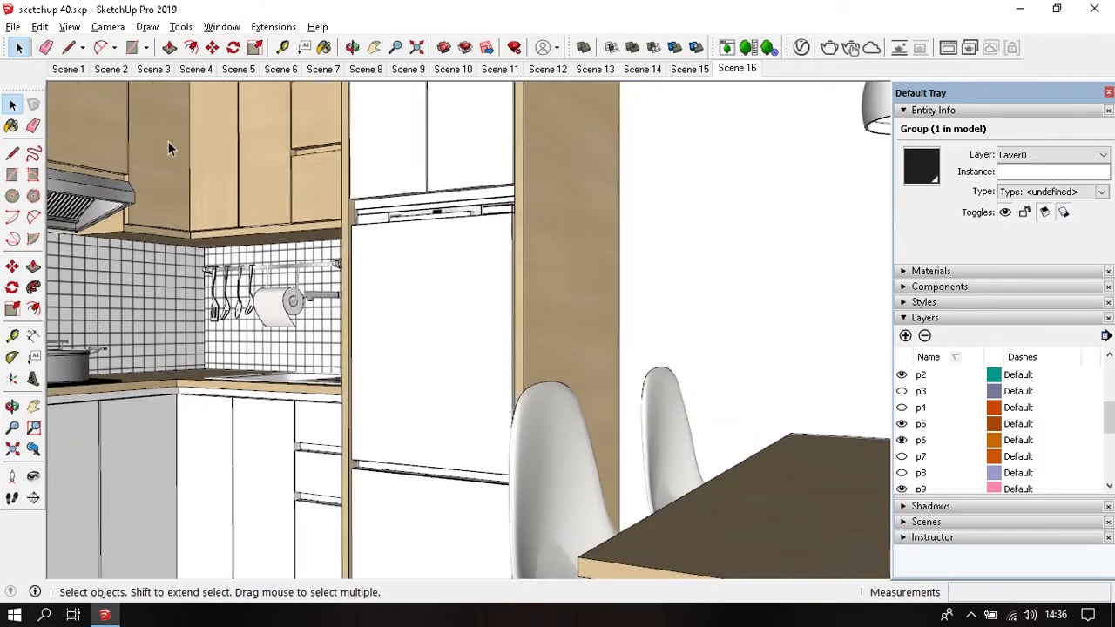
left_click(69, 27)
mouse_move(197, 300)
left_click(251, 302)
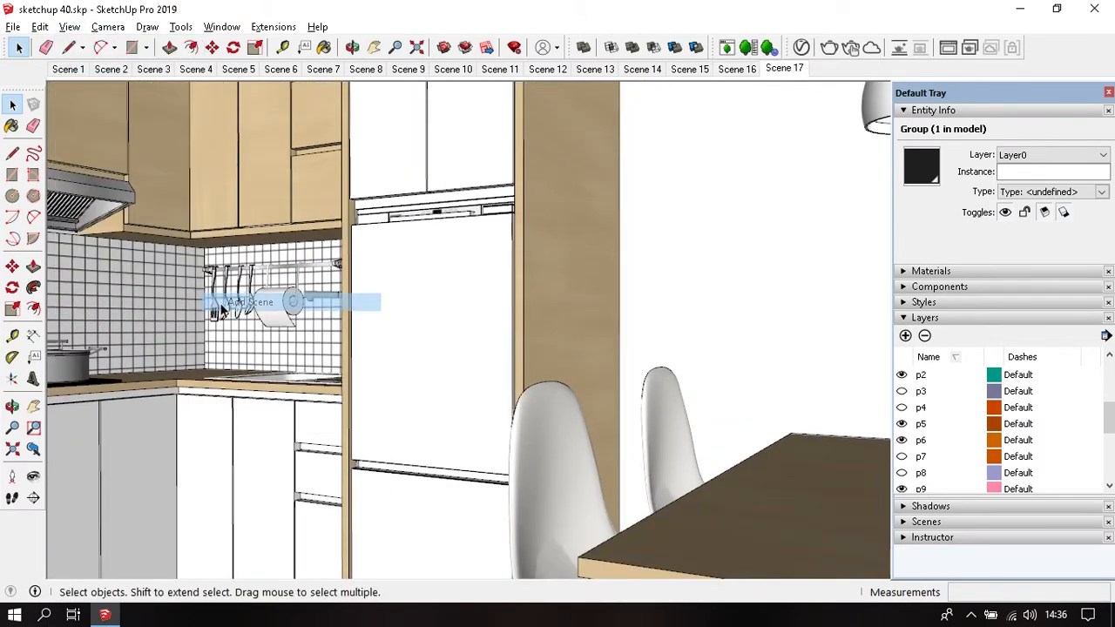
Step: Recall Scene 15, Scene 16 and Scene 17 in turn to review the move from the bedroom back to the kitchen
left_click(680, 73)
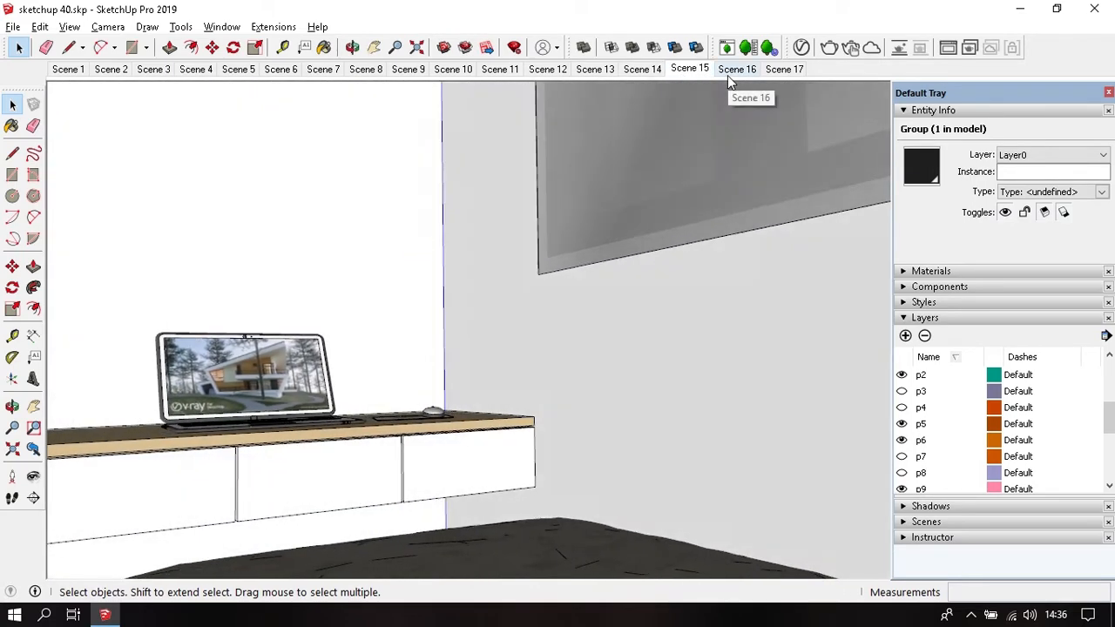
left_click(732, 75)
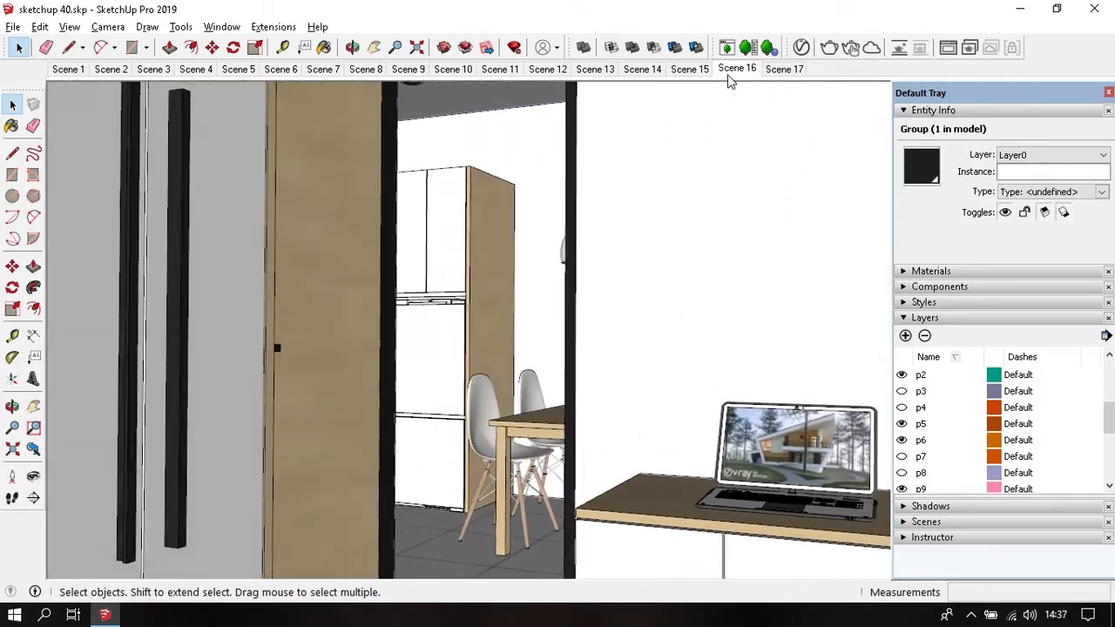
left_click(782, 70)
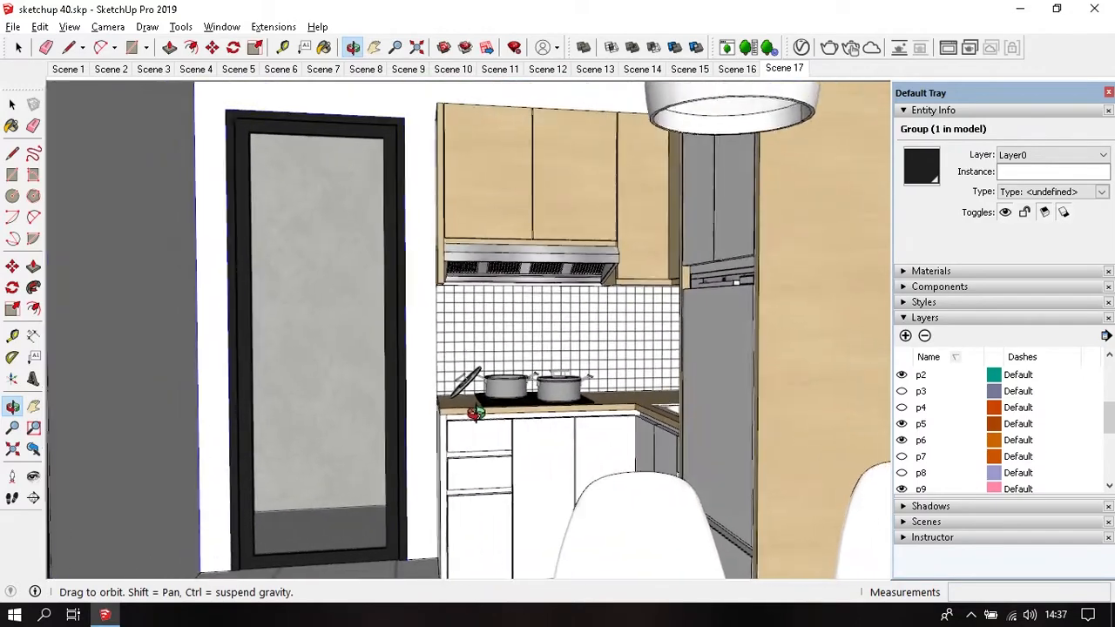
Step: Frame the glazed door and the cooktop side of the kitchen in Two-Point Perspective and add the view as an eighteenth scene
key("space")
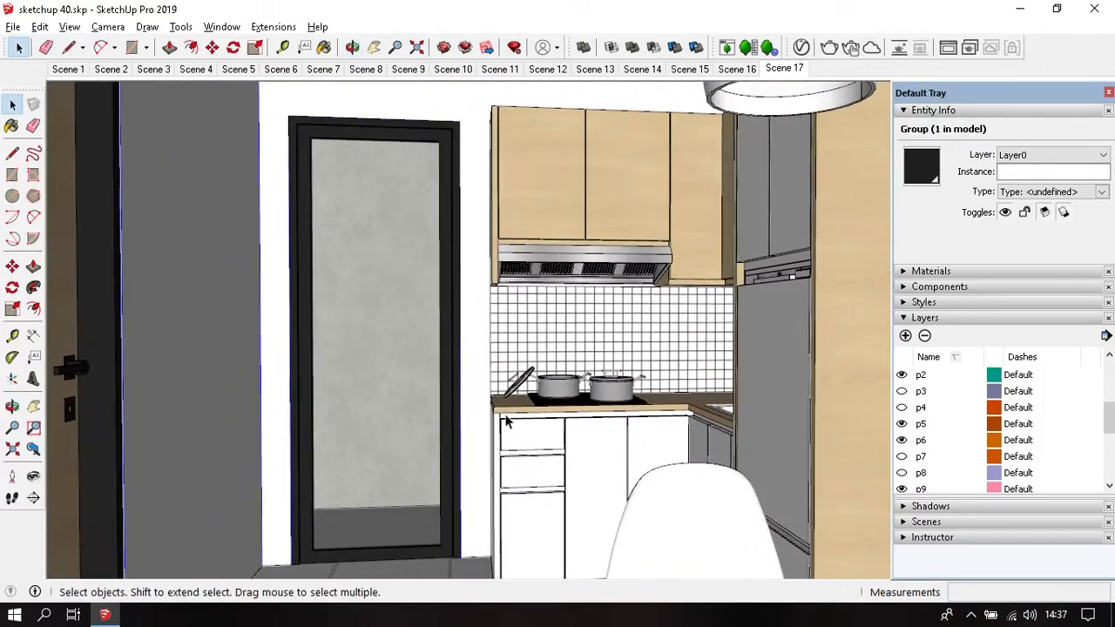
left_click(109, 27)
left_click(209, 141)
left_click(69, 27)
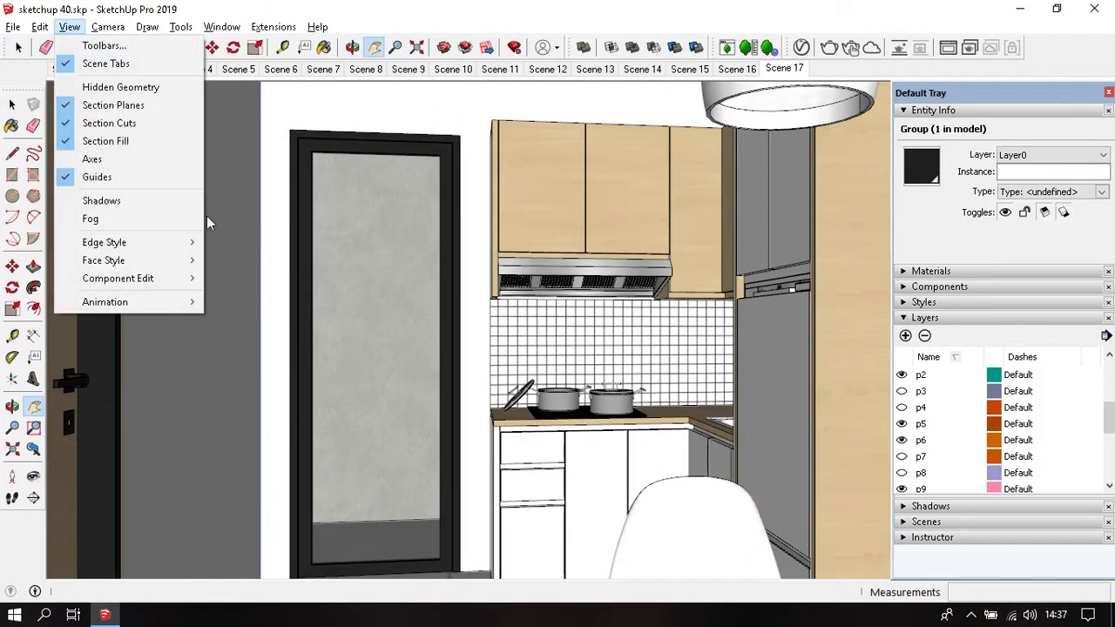
left_click(222, 308)
Step: Frame the kitchen corner with the cooktop, range hood and sink in Two-Point Perspective and add the view as a nineteenth scene
scroll(639, 416, "up", 3)
middle_click_drag(639, 416, 125, 148, "shift")
left_click(102, 32)
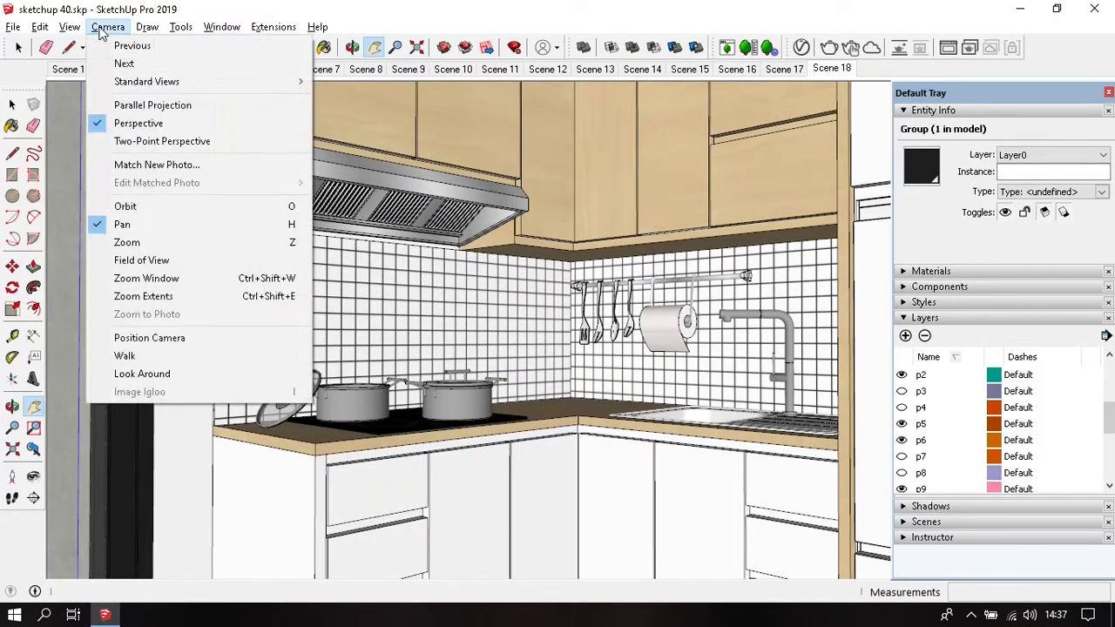
mouse_move(70, 27)
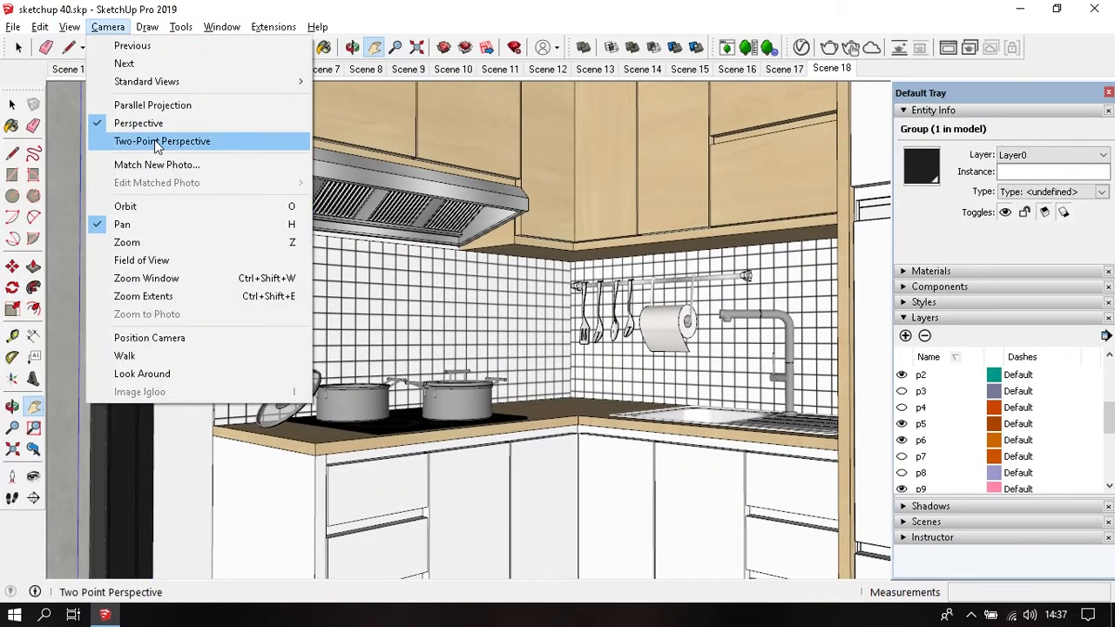
left_click(157, 142)
left_click(69, 27)
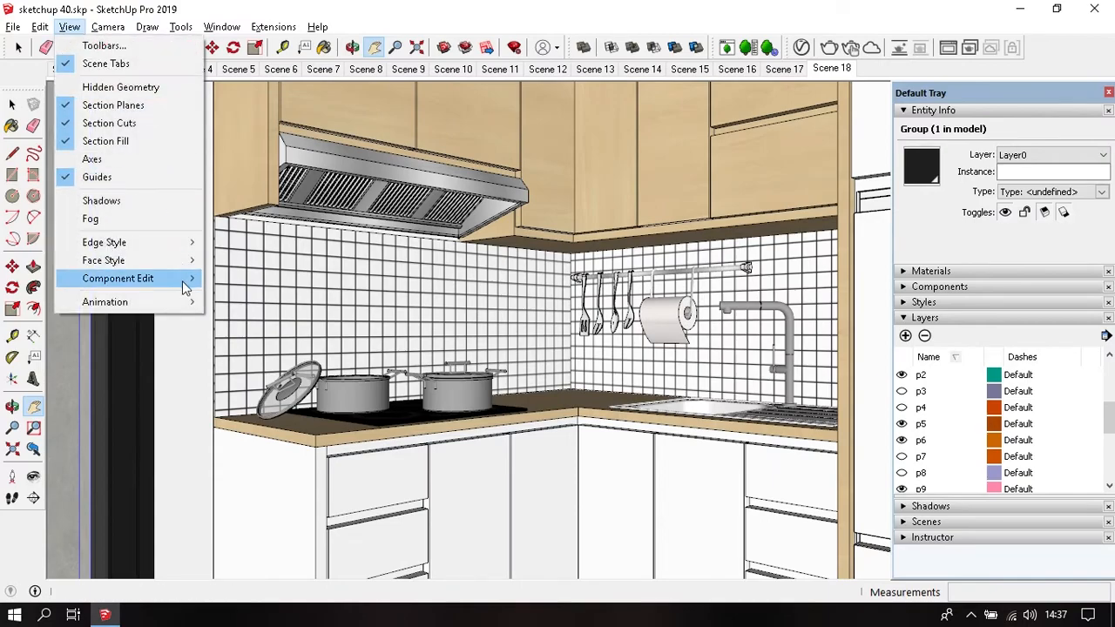
left_click(234, 302)
Step: Turn the camera to the glazed door beside the cooktop, set Two-Point Perspective and add the view as a twentieth scene
middle_click_drag(366, 287, 541, 339)
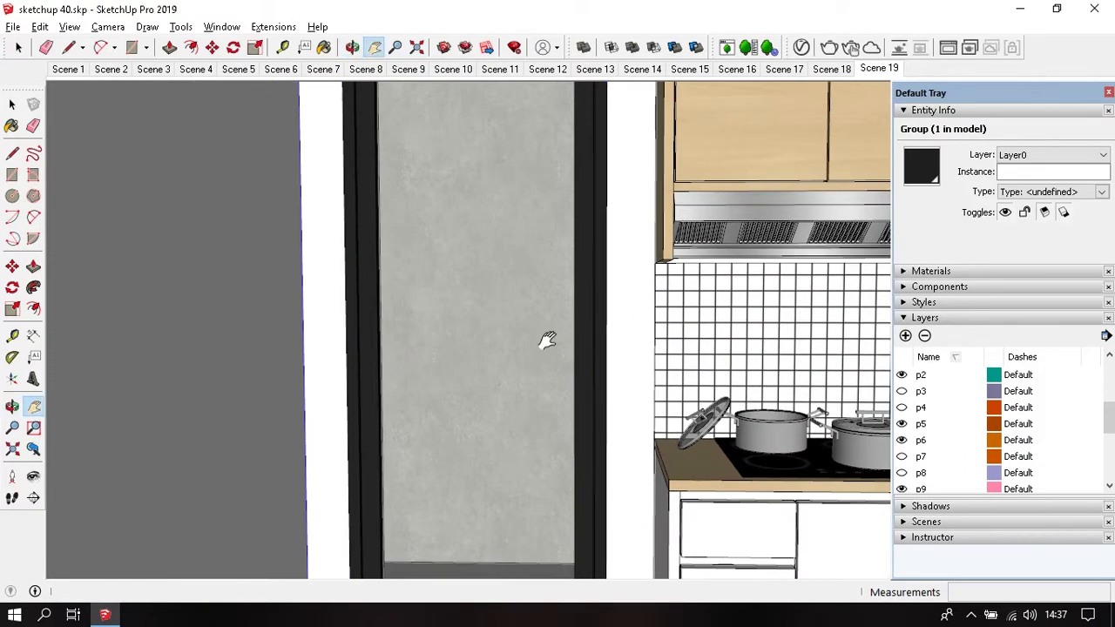
mouse_move(108, 27)
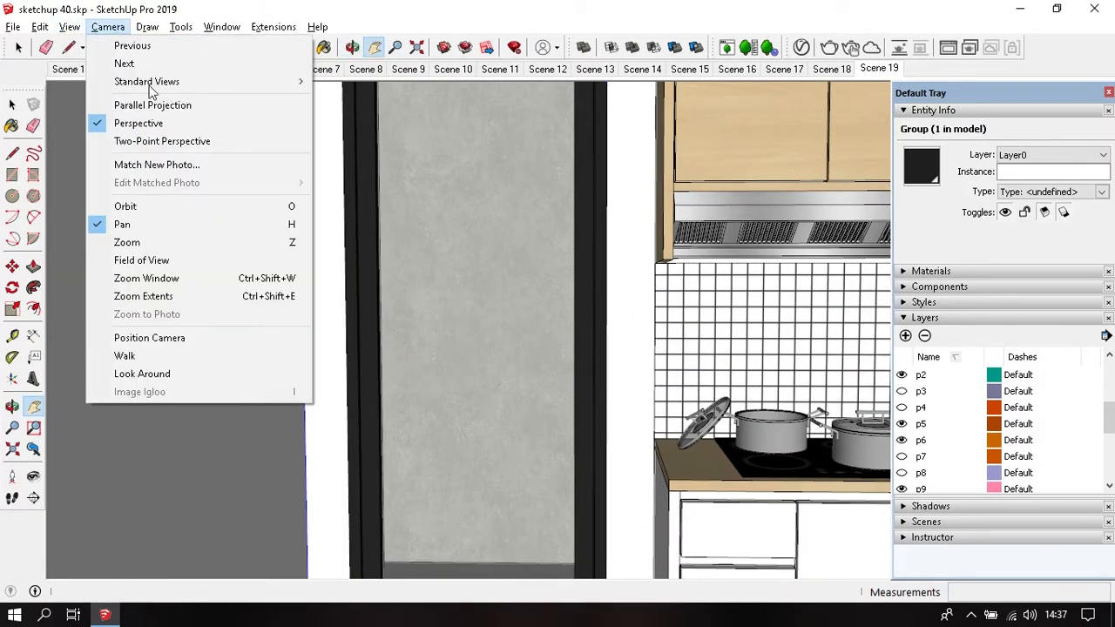
left_click(174, 145)
left_click(77, 27)
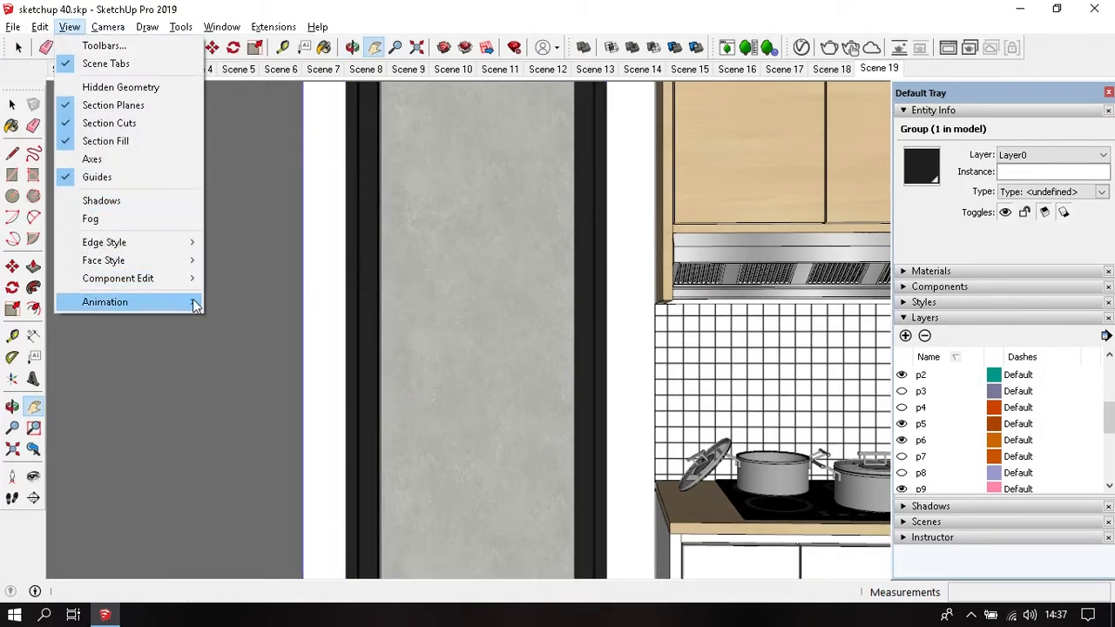
left_click(249, 303)
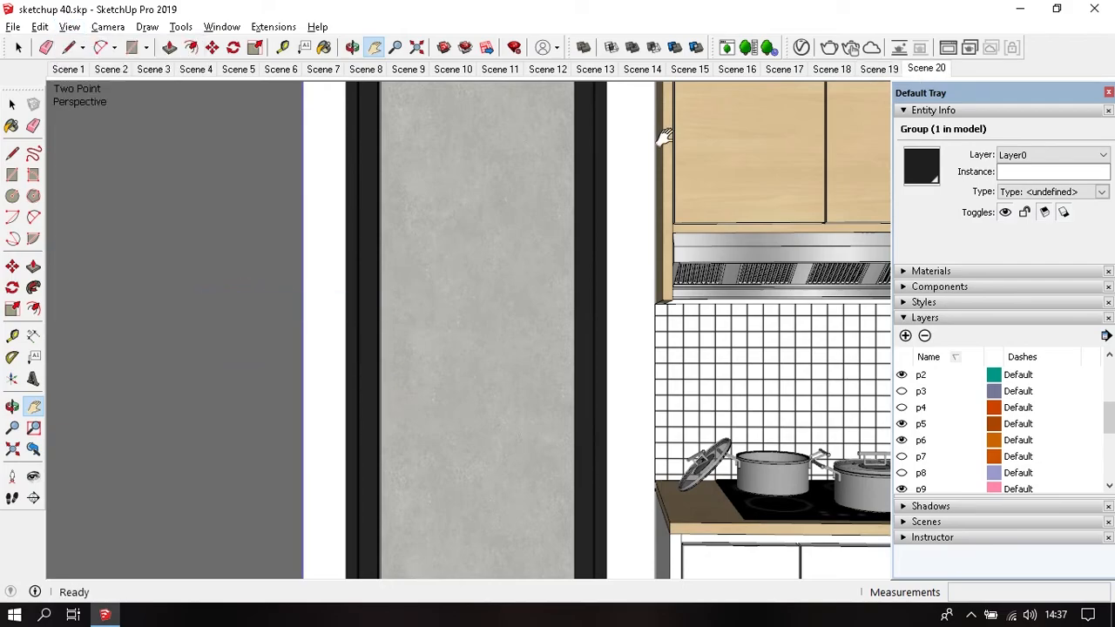
Step: Recall Scene 17, Scene 18, Scene 19 and Scene 20 in turn to review the move through the kitchen to the glazed door
left_click(784, 69)
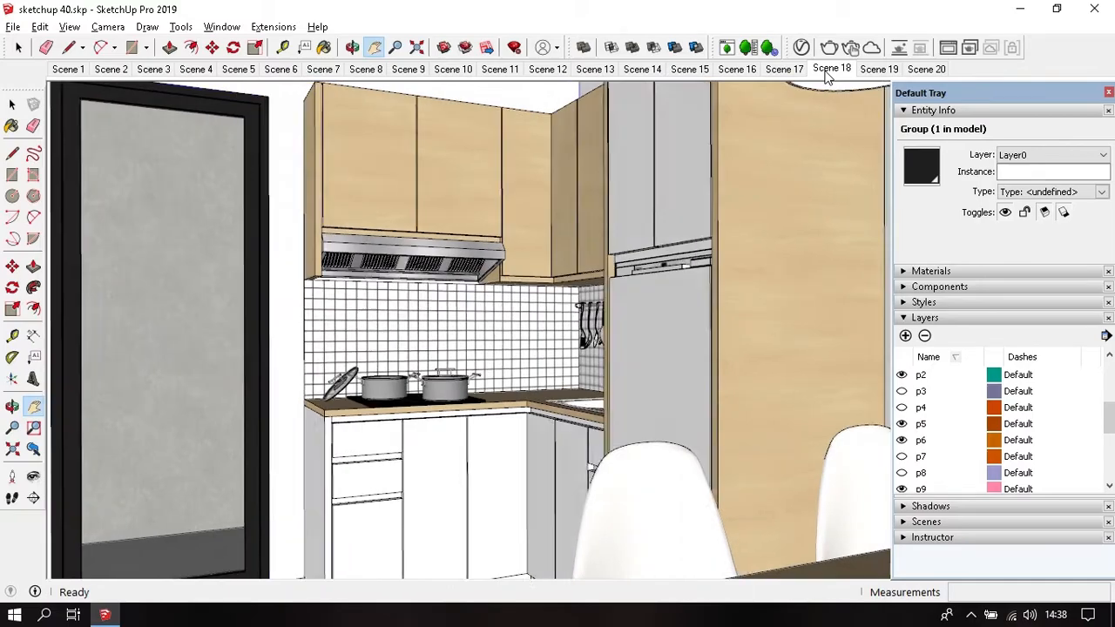
left_click(827, 70)
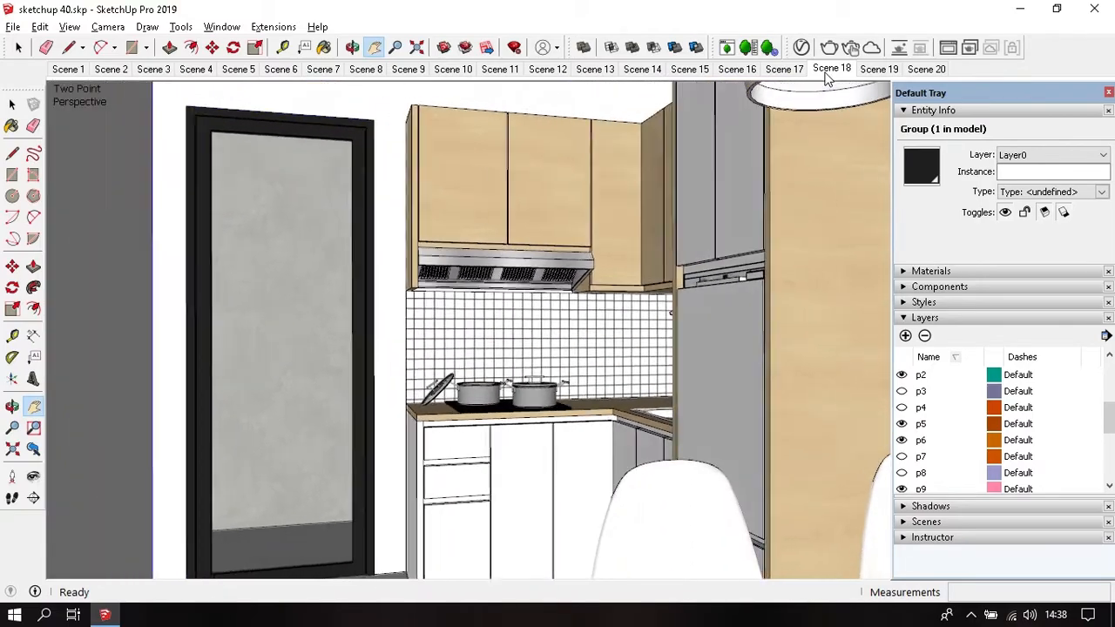
left_click(875, 69)
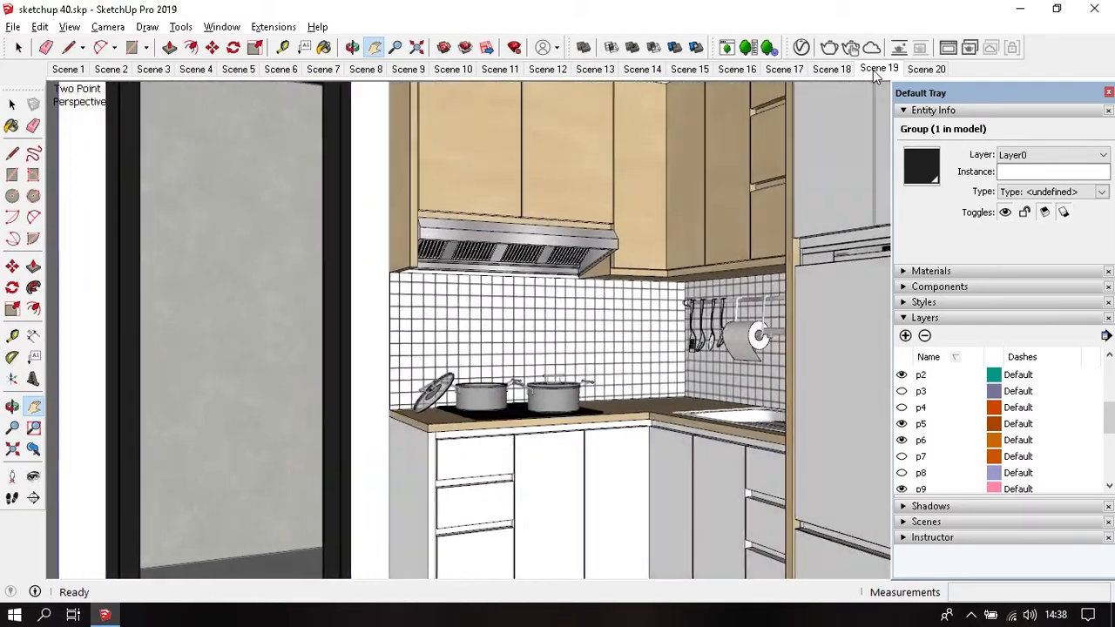
left_click(919, 74)
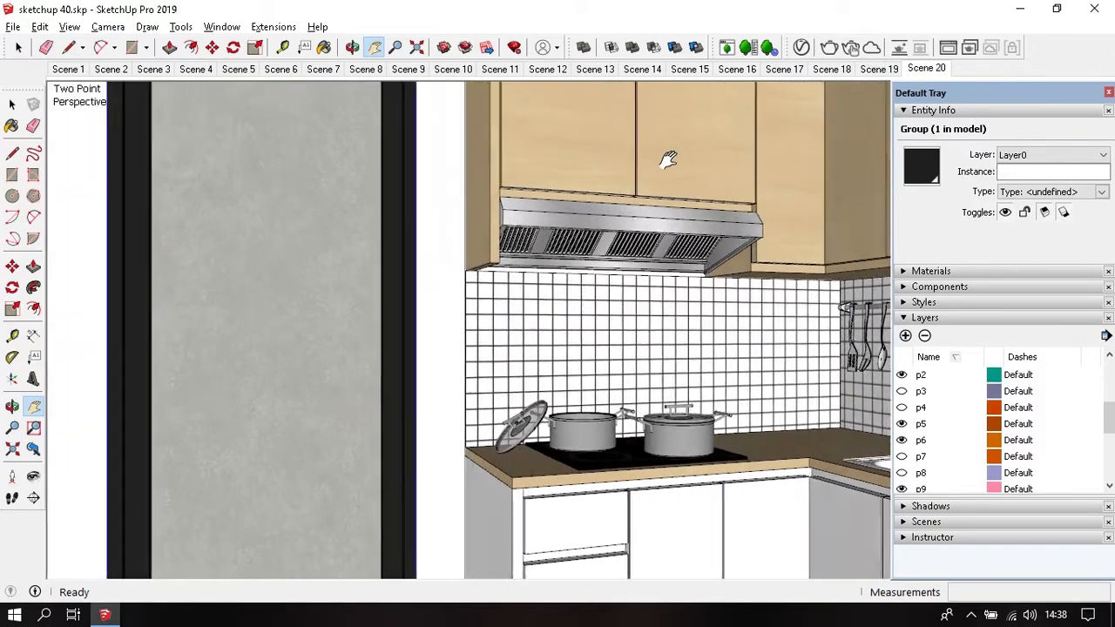
Step: Show layer p10, hide layer p9 and add the partly open glazed door as a twenty-first scene
scroll(958, 425, "down", 1)
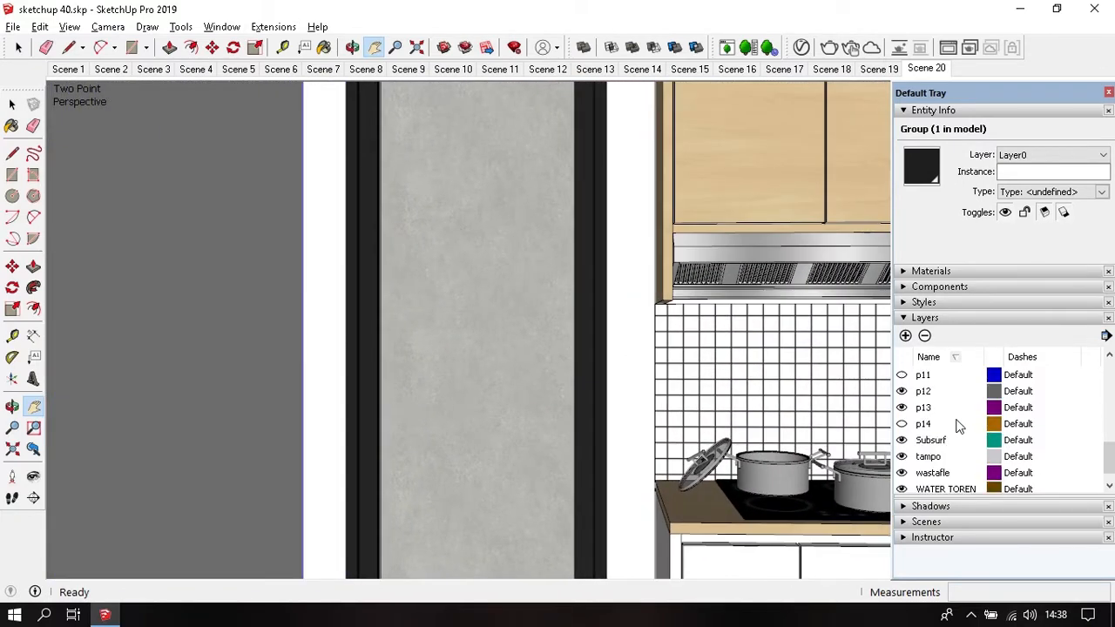
left_click(902, 408)
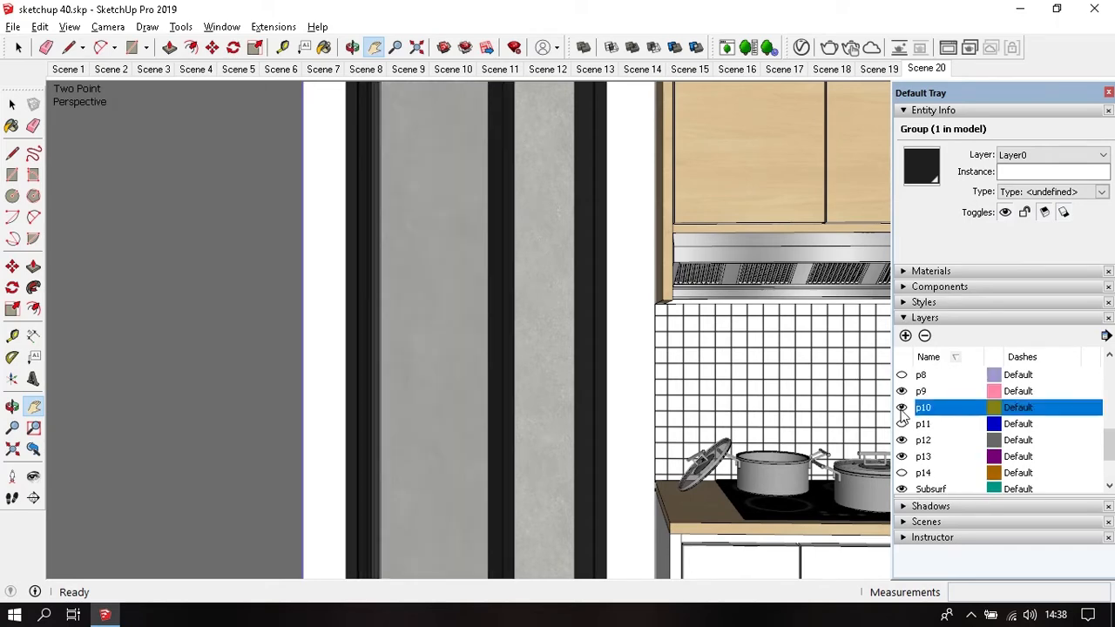
left_click(901, 392)
left_click(70, 27)
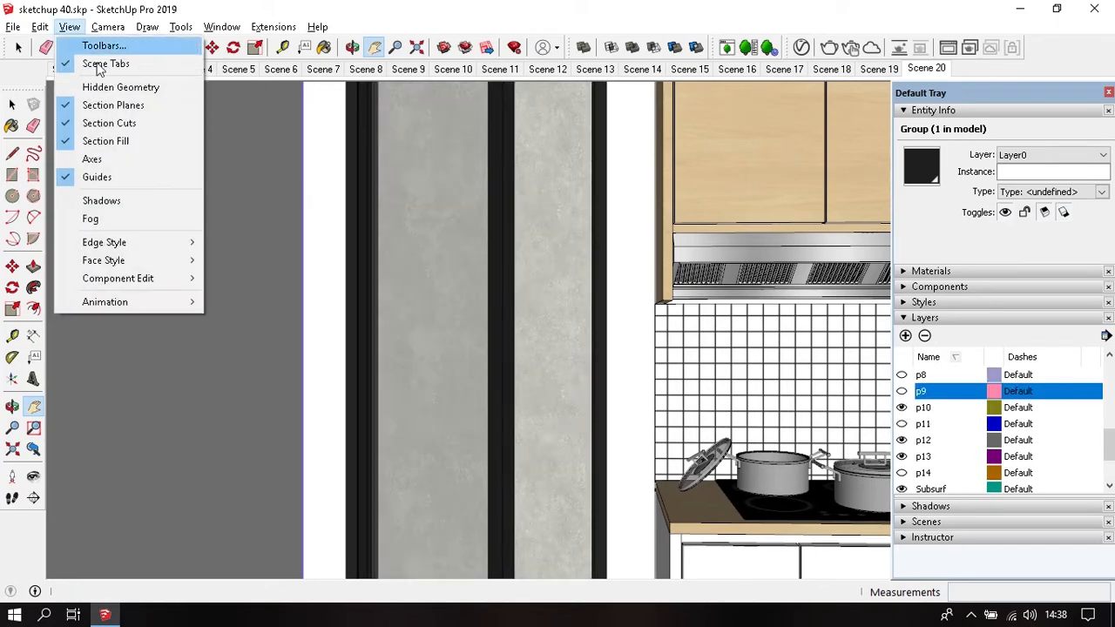
mouse_move(169, 302)
left_click(265, 300)
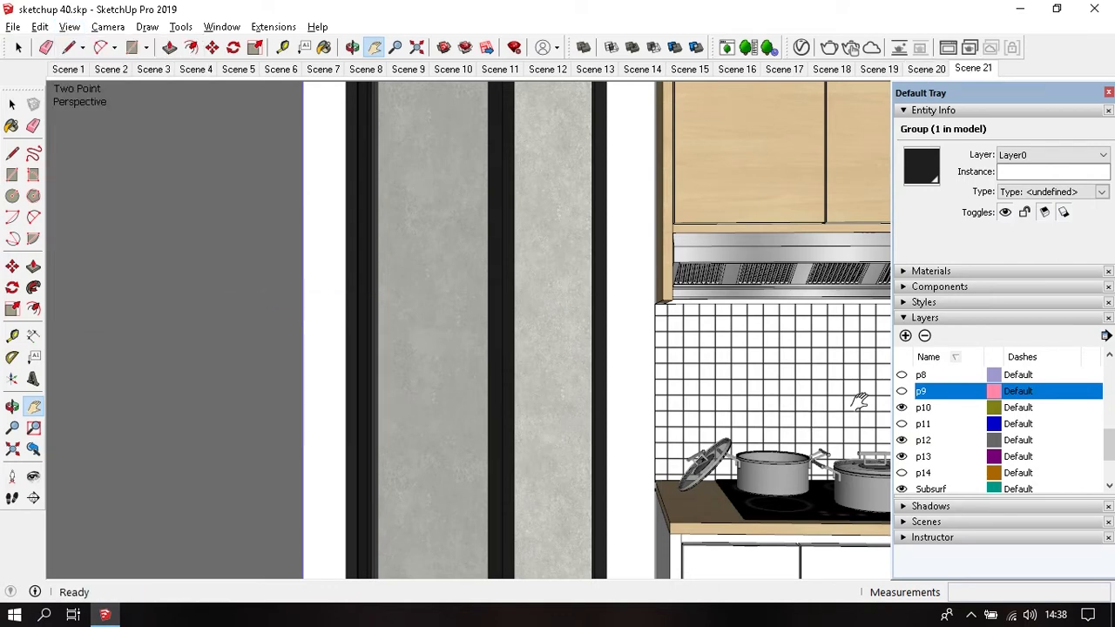
Step: Hide layer p10, show layer p11 and add the fully open door as a twenty-second scene
left_click(901, 408)
left_click(901, 424)
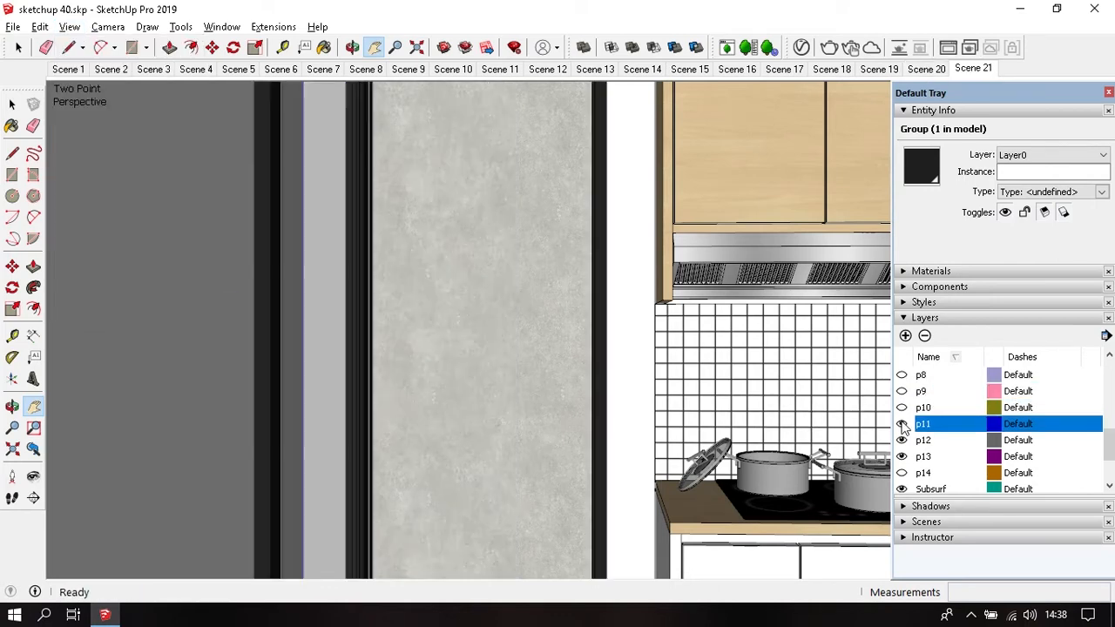
left_click(70, 27)
left_click(250, 302)
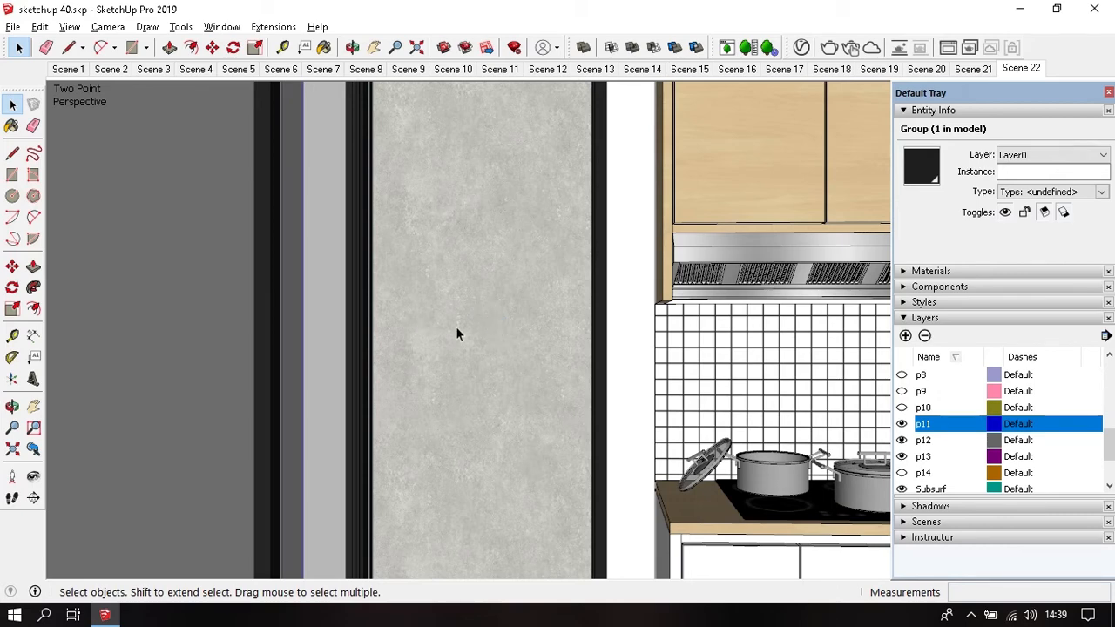
Step: Move the camera through the open door up to the concrete wall and add the Two-Point Perspective view as a twenty-third scene
scroll(468, 328, "up", 5)
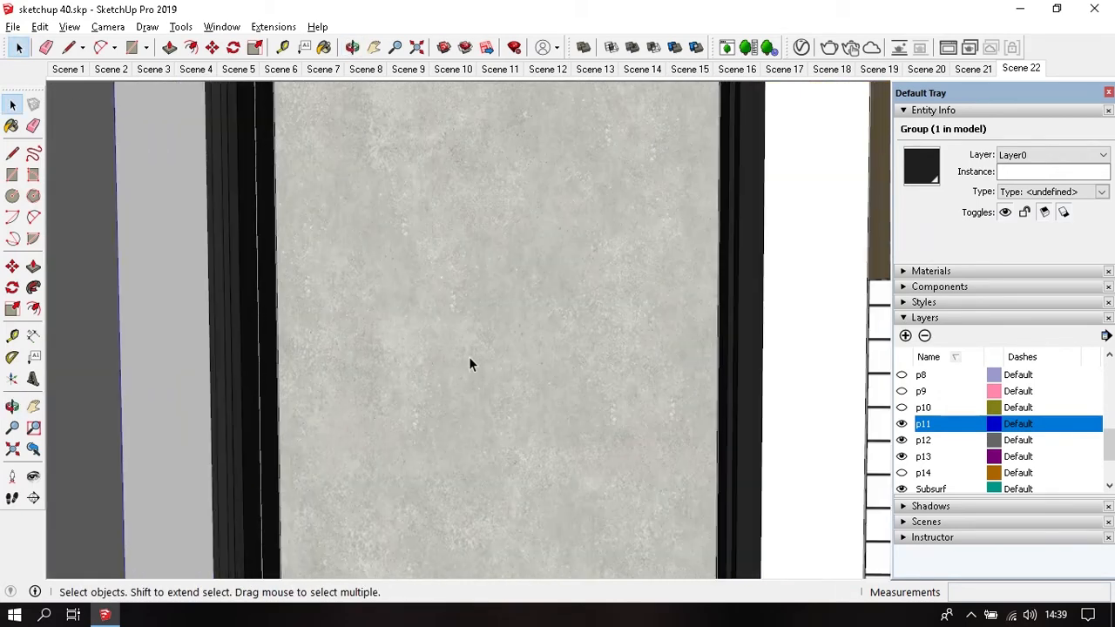
scroll(488, 358, "up", 5)
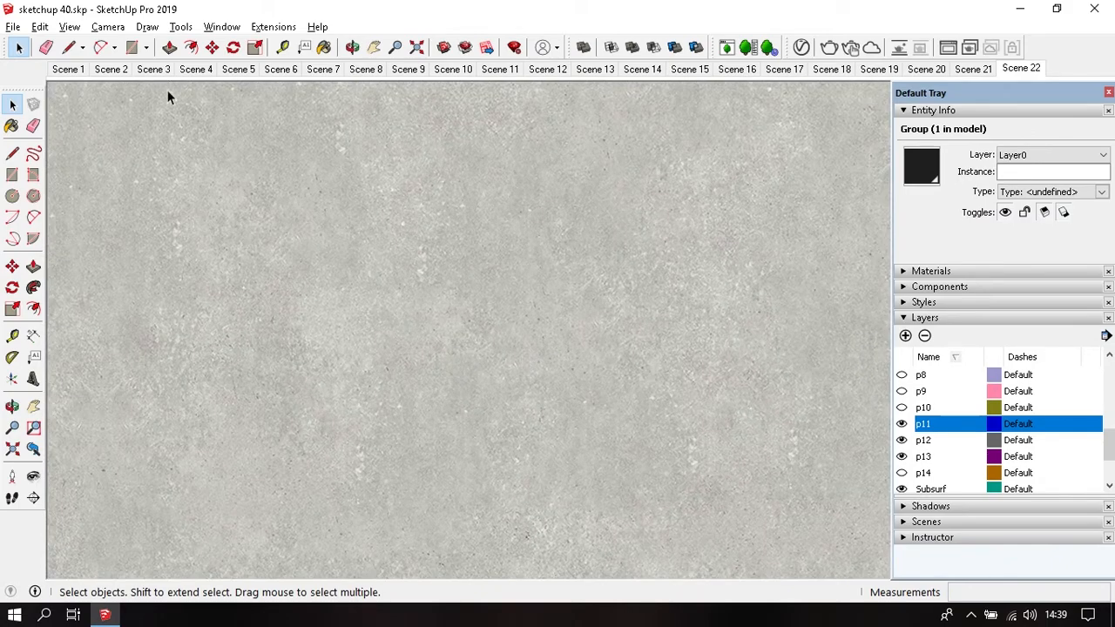
left_click(108, 27)
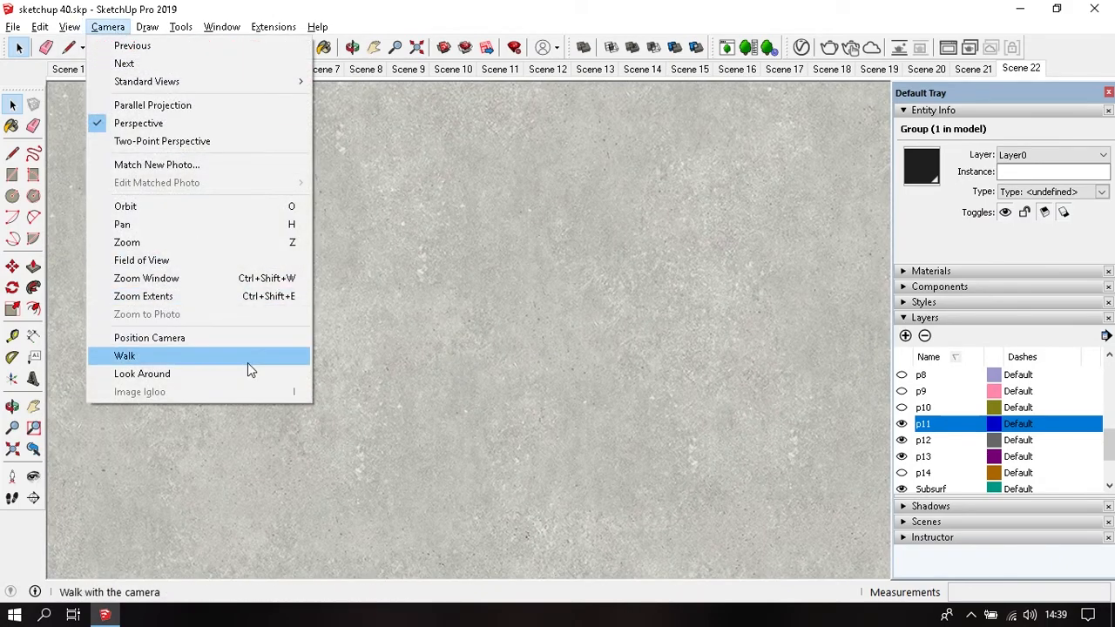
left_click(181, 142)
left_click(69, 27)
mouse_move(187, 303)
left_click(235, 302)
Step: Turn the camera to face the closed wooden door in Two-Point Perspective and add the view as a twenty-fourth scene
middle_click_drag(672, 393, 484, 359)
left_click(82, 28)
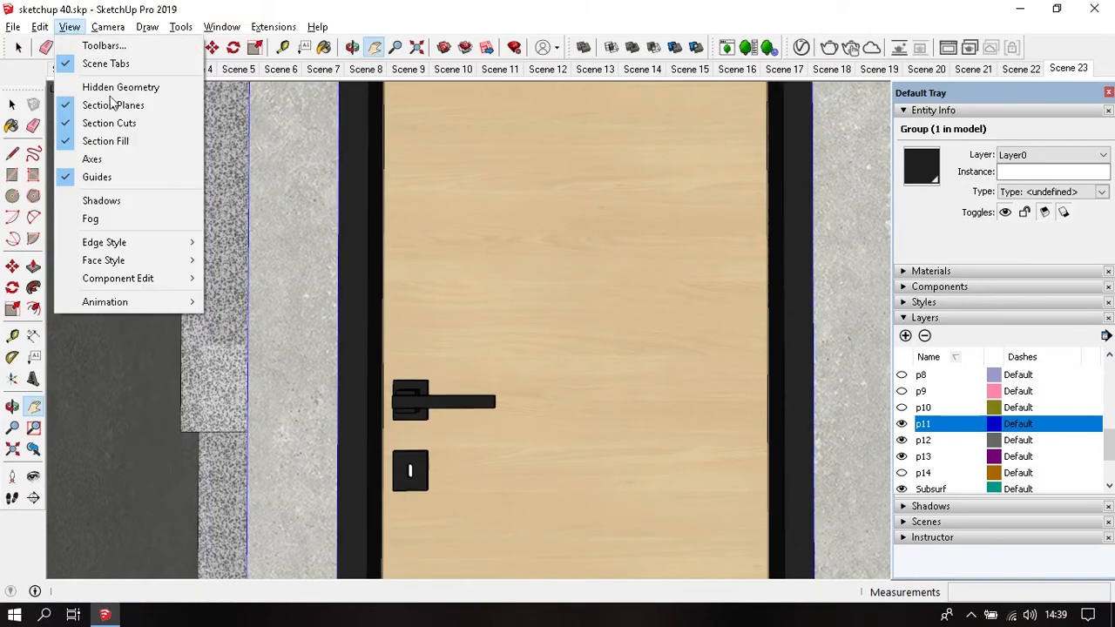
mouse_move(109, 29)
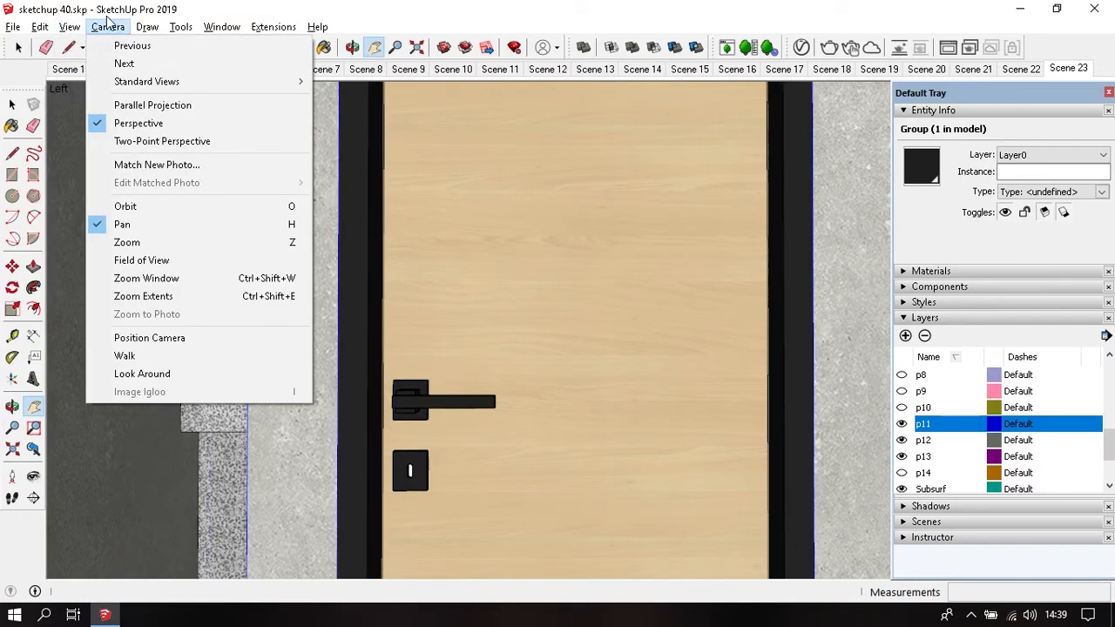
left_click(189, 142)
left_click(70, 27)
mouse_move(189, 302)
left_click(236, 305)
Step: Back the camera away from the wooden door, set Two-Point Perspective and add the view as a twenty-fifth scene
scroll(563, 312, "down", 5)
middle_click_drag(615, 321, 587, 326, "shift")
scroll(618, 331, "down", 4)
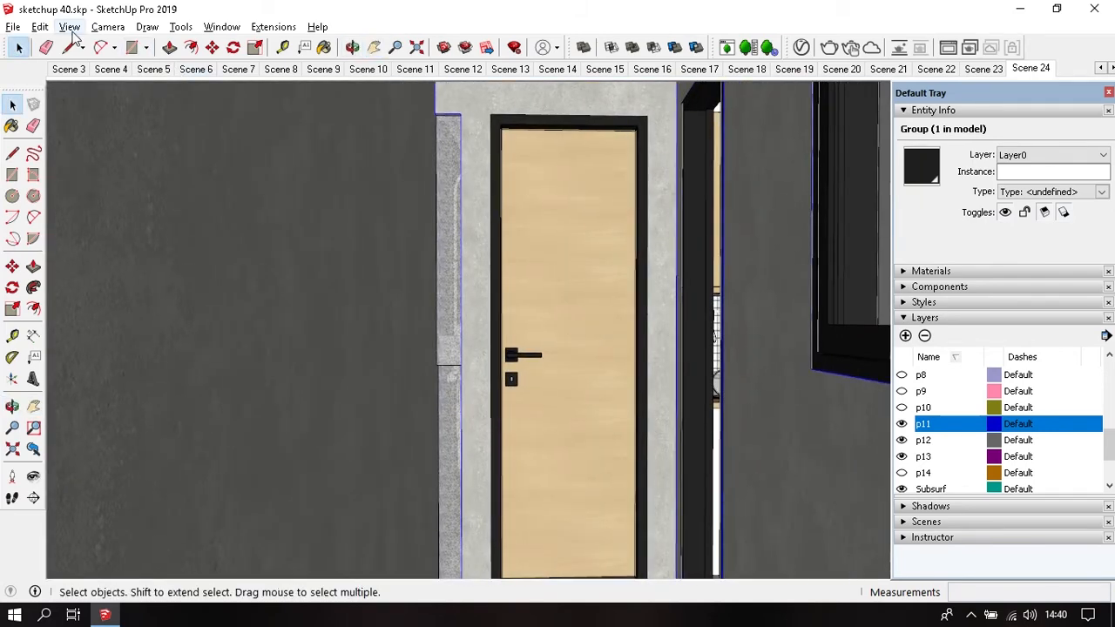
left_click(108, 27)
left_click(149, 139)
left_click(70, 27)
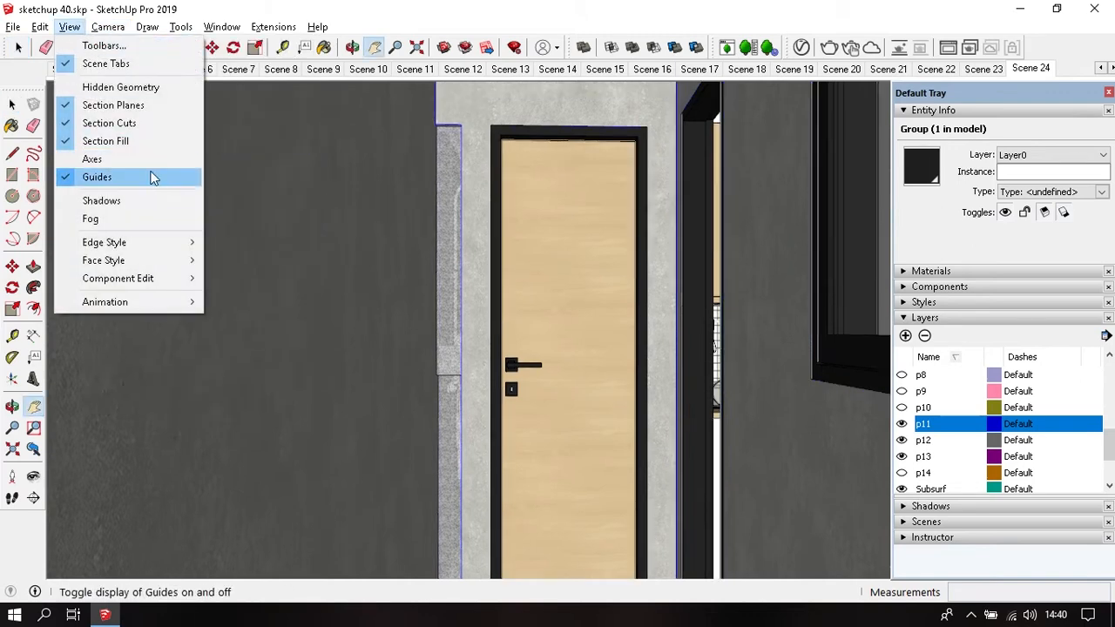
mouse_move(179, 302)
left_click(233, 304)
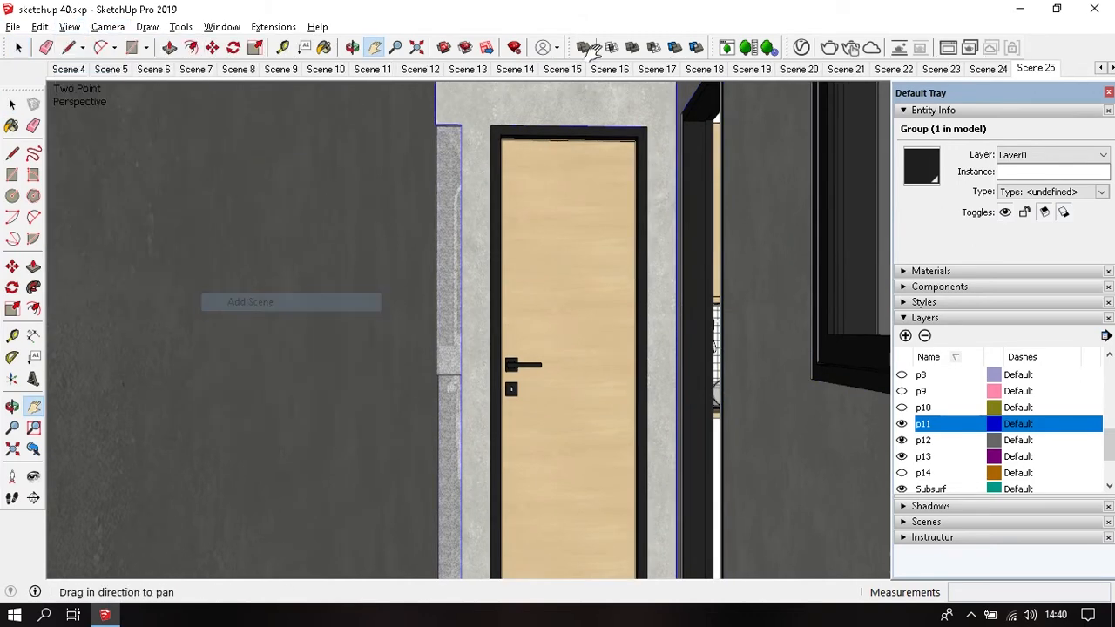
Step: Review the transitions from Scene 22 through Scene 24 and close the Default Tray
left_click(898, 71)
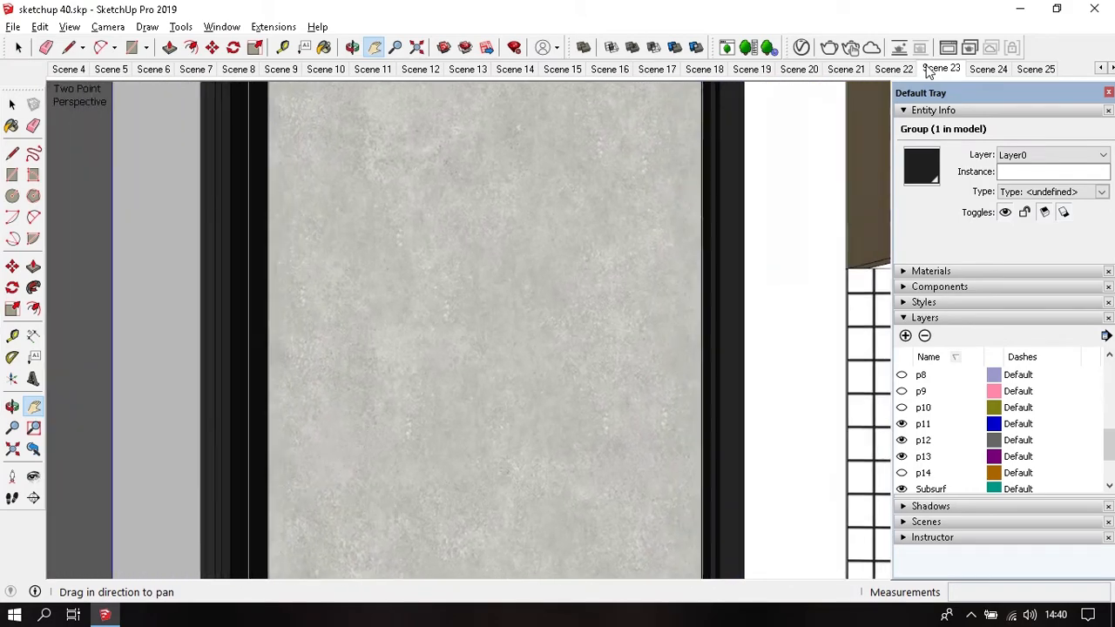
left_click(985, 69)
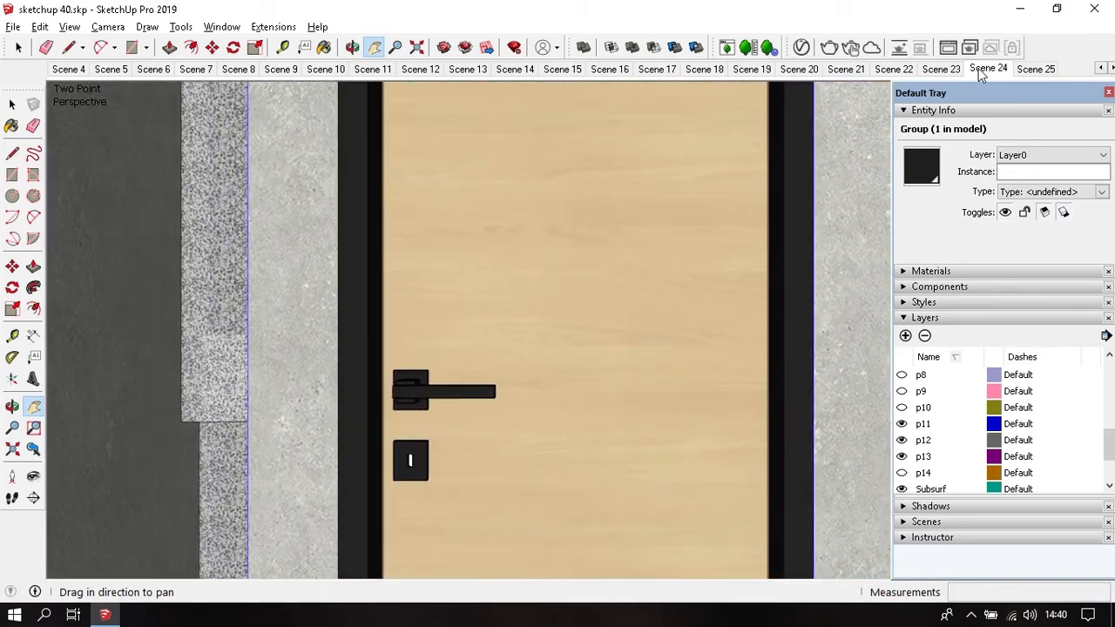
left_click(1108, 92)
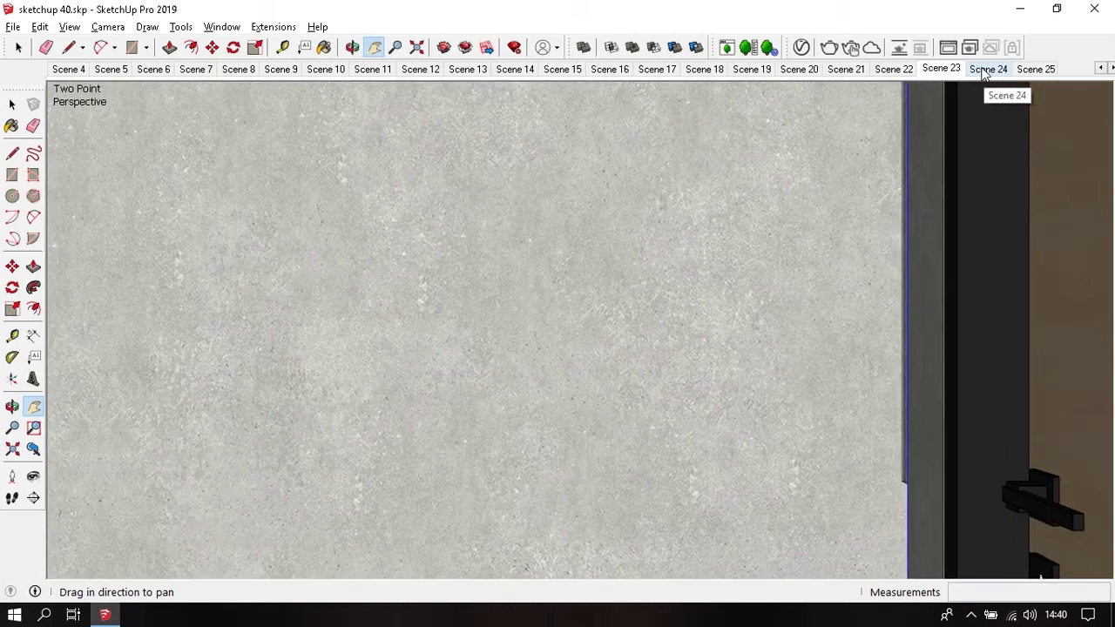
Step: Delete Scene 24 and Scene 25
right_click(983, 73)
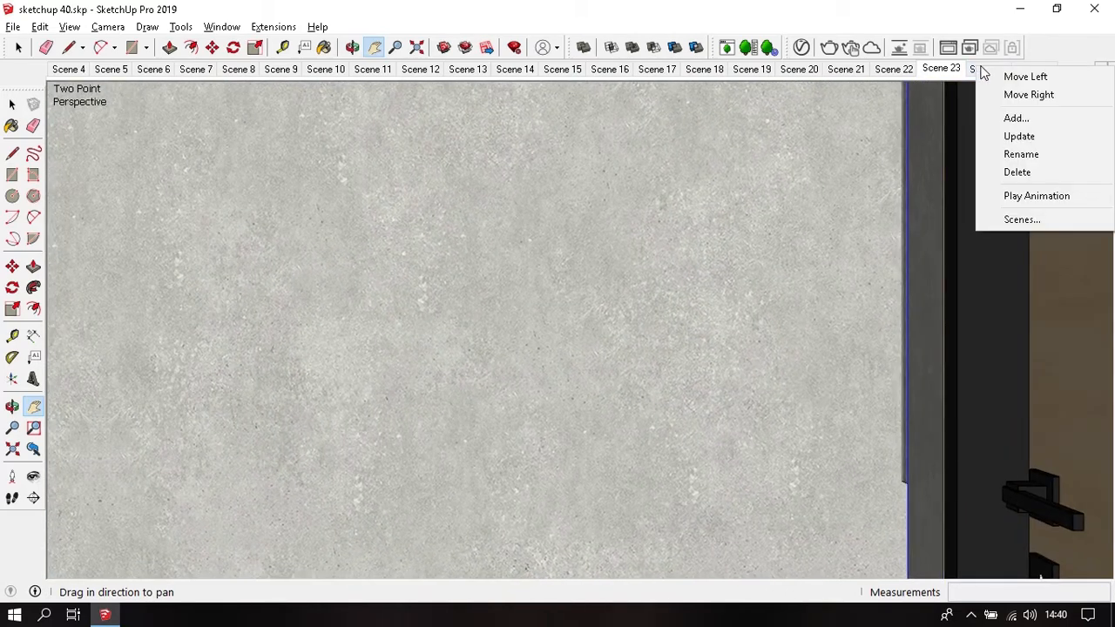
left_click(1038, 171)
left_click(554, 343)
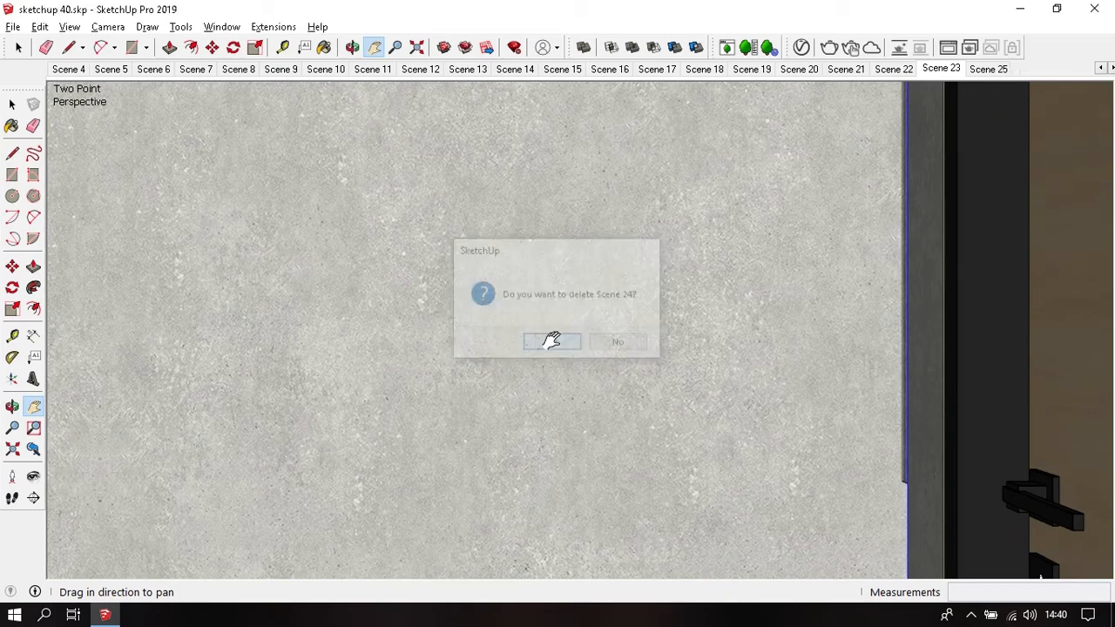
right_click(996, 69)
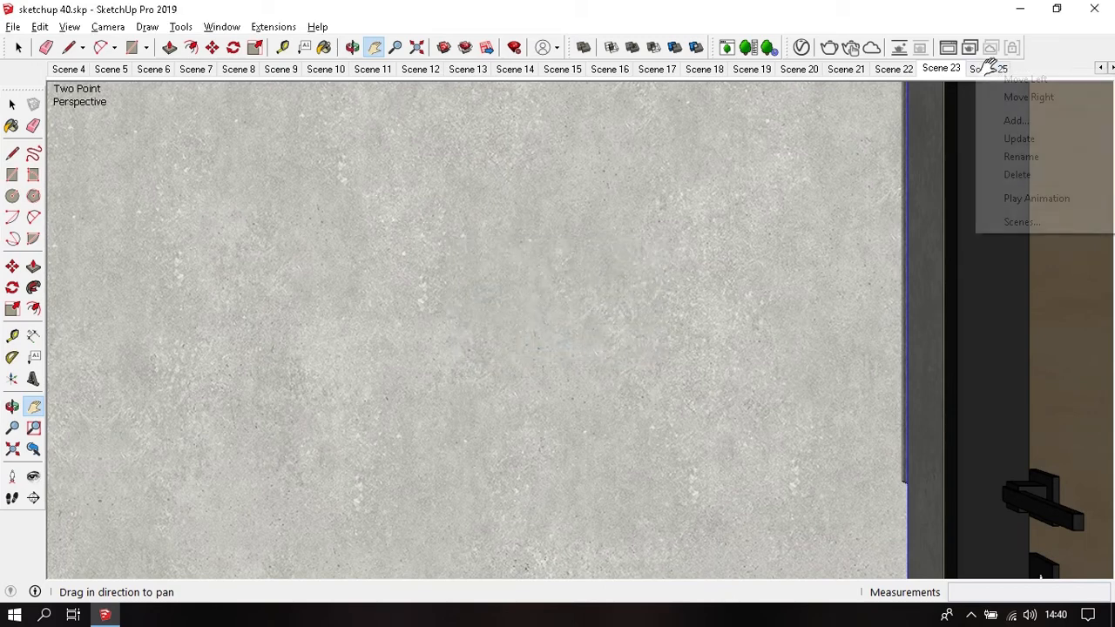
left_click(1020, 173)
left_click(570, 340)
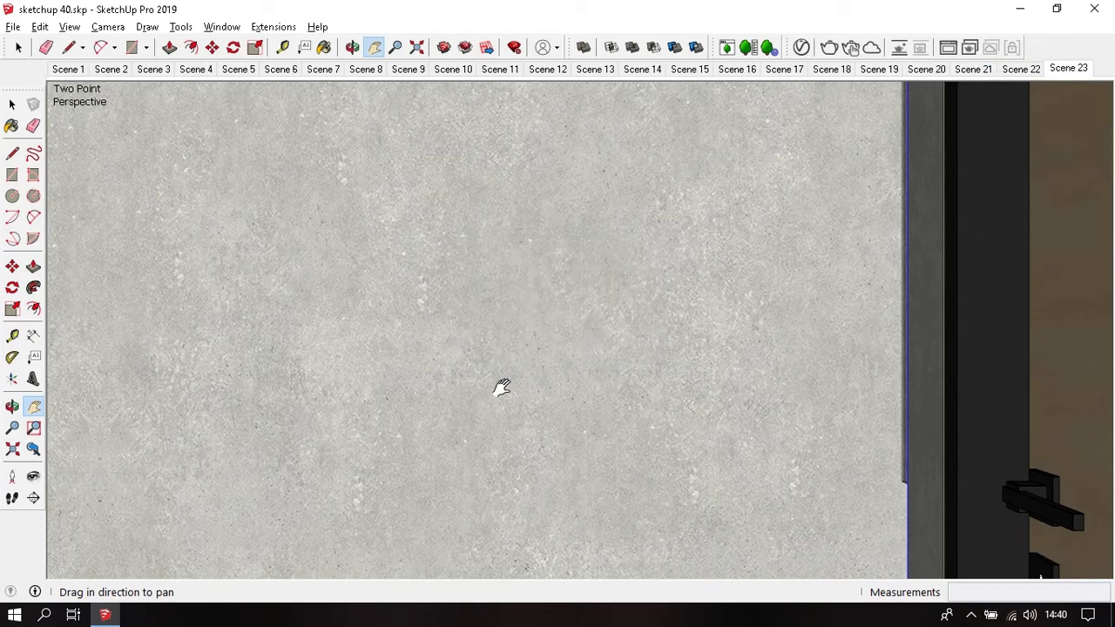
Step: Turn the camera from the concrete wall toward the wooden door, set Two-Point Perspective and add the view as a twenty-fourth scene
scroll(501, 388, "up", 2)
middle_click_drag(770, 387, 593, 377)
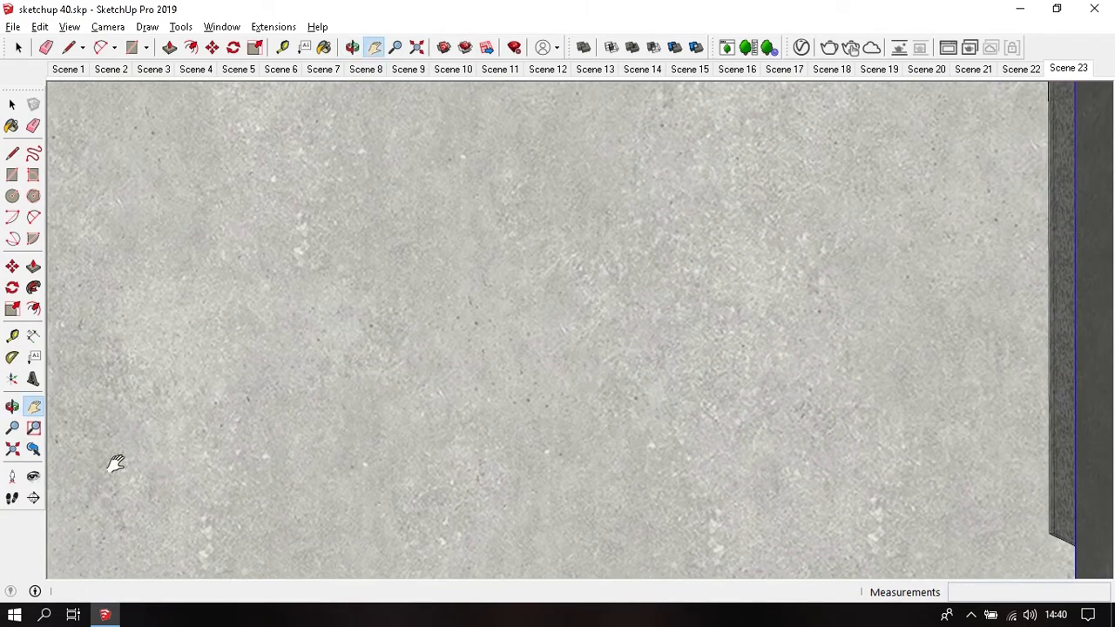
left_click(31, 477)
left_click_drag(294, 398, 893, 366)
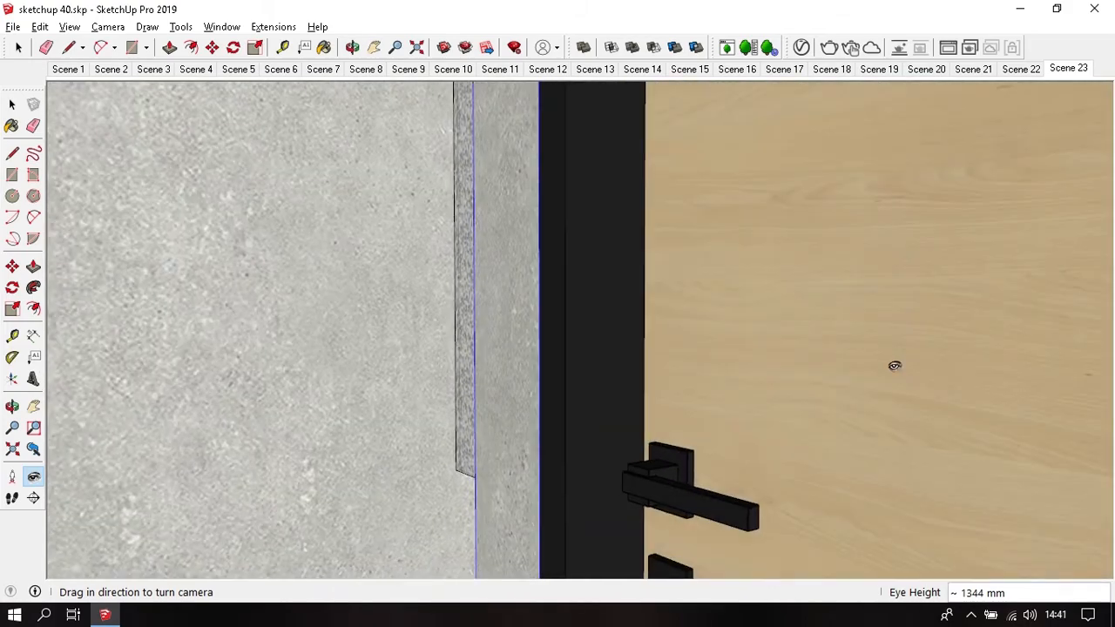
left_click_drag(692, 328, 959, 324)
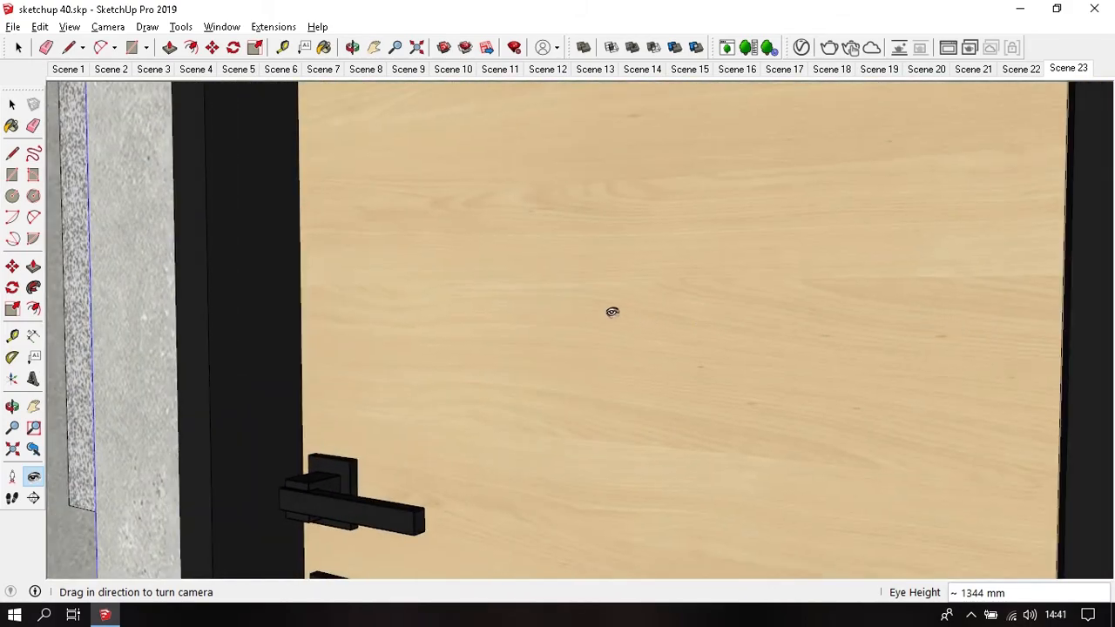
left_click_drag(613, 314, 657, 306)
key("o")
left_click_drag(515, 309, 589, 314, "shift")
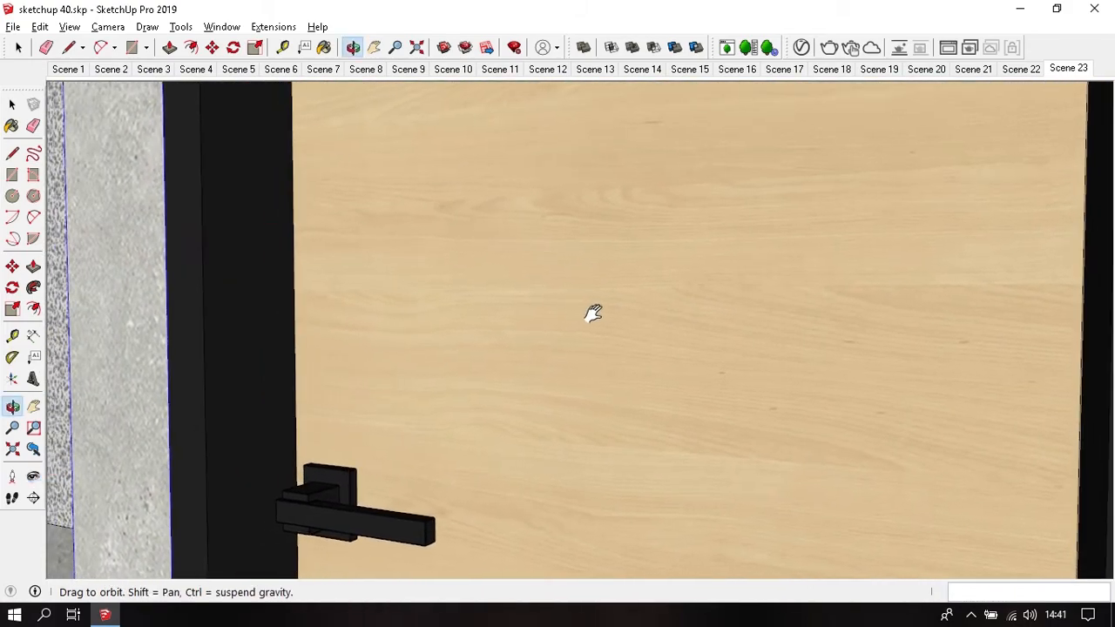
middle_click_drag(590, 314, 622, 316, "shift")
left_click(70, 27)
mouse_move(108, 27)
left_click(148, 142)
left_click(70, 27)
mouse_move(191, 302)
left_click(248, 302)
Step: Face the wooden door head-on with both frame sides in view, set Two-Point Perspective and add the view as a twenty-fifth scene
left_click(33, 474)
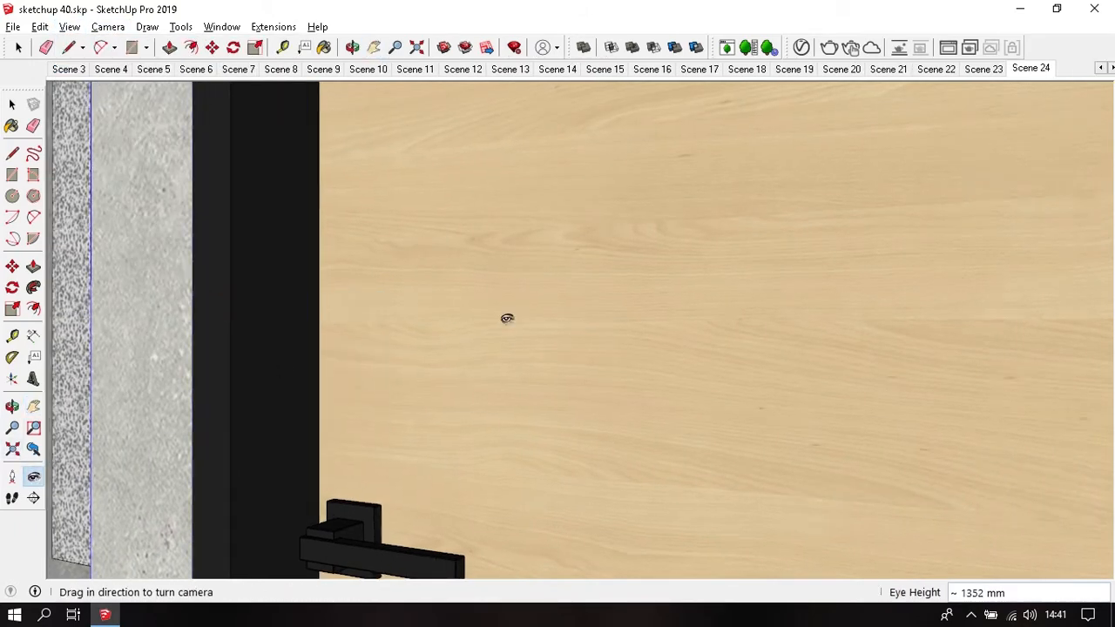
left_click_drag(463, 319, 801, 344)
middle_click_drag(659, 323, 788, 321, "shift")
scroll(622, 316, "down", 1)
middle_click_drag(622, 317, 704, 318, "shift")
scroll(704, 319, "down", 2)
scroll(703, 319, "down", 2)
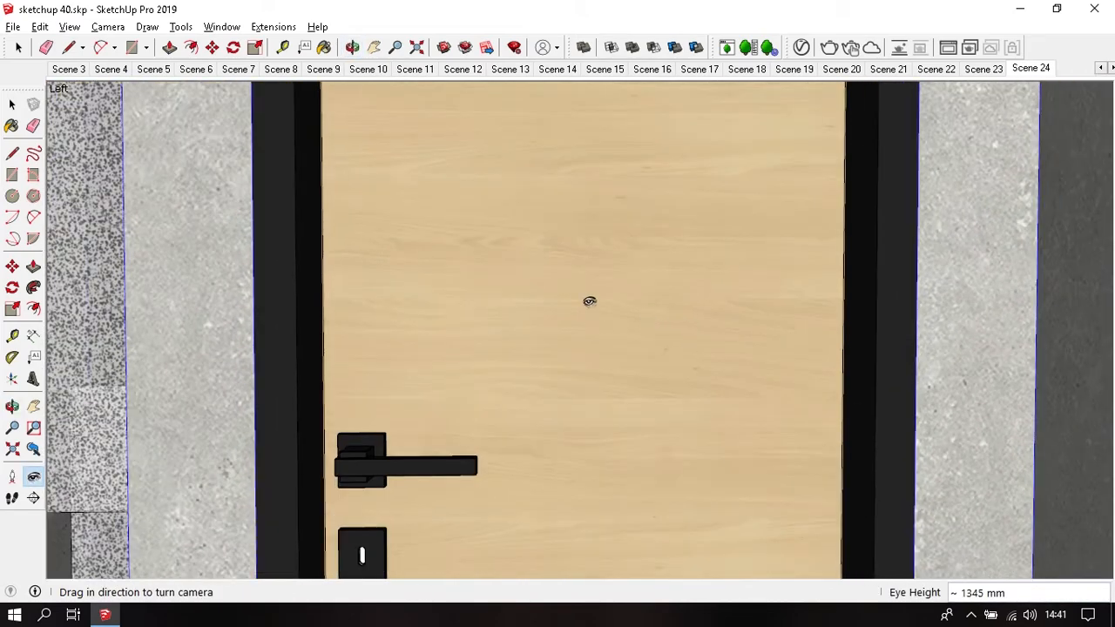
left_click(77, 27)
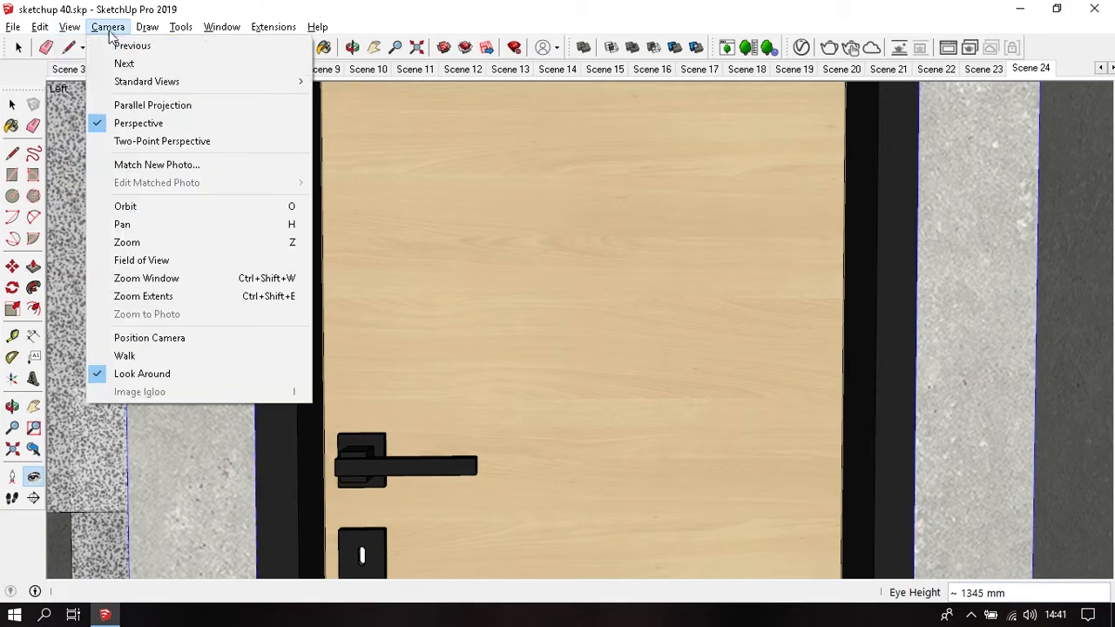
left_click(161, 142)
left_click(70, 27)
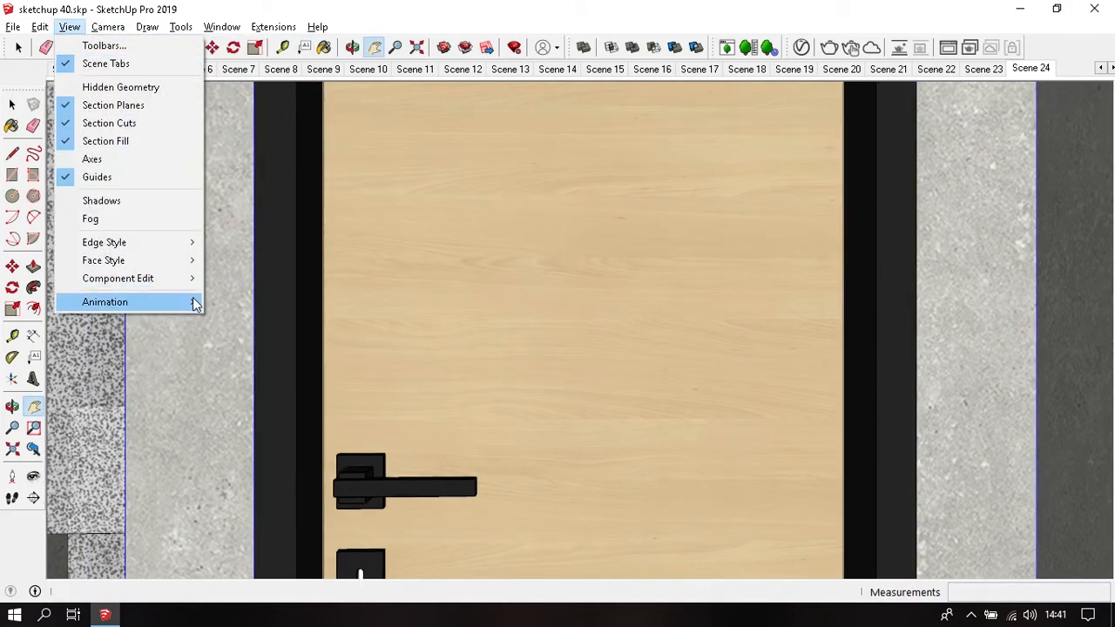
mouse_move(197, 302)
left_click(249, 302)
Step: Back the camera away until the wooden door's top frame is in view, set Two-Point Perspective and add a twenty-sixth scene
scroll(504, 280, "down", 5)
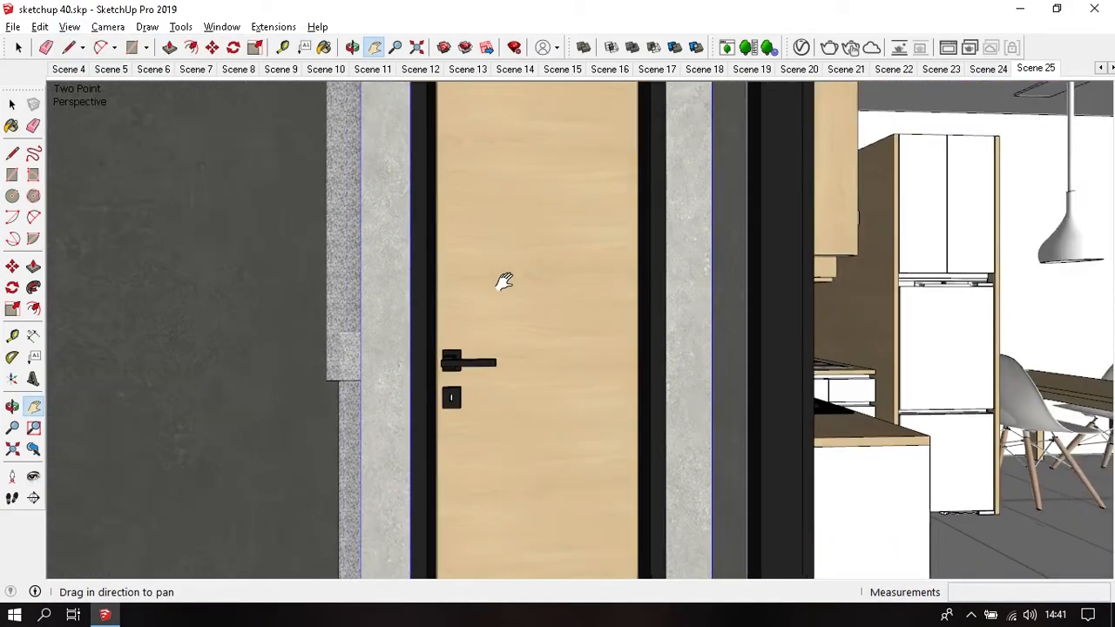
key("o")
mouse_move(505, 280)
middle_mouse_down()
mouse_move(552, 295)
mouse_move(496, 266)
middle_mouse_up()
scroll(554, 296, "down", 2)
left_click(103, 31)
left_click(148, 139)
left_click(70, 27)
mouse_move(187, 302)
left_click(229, 301)
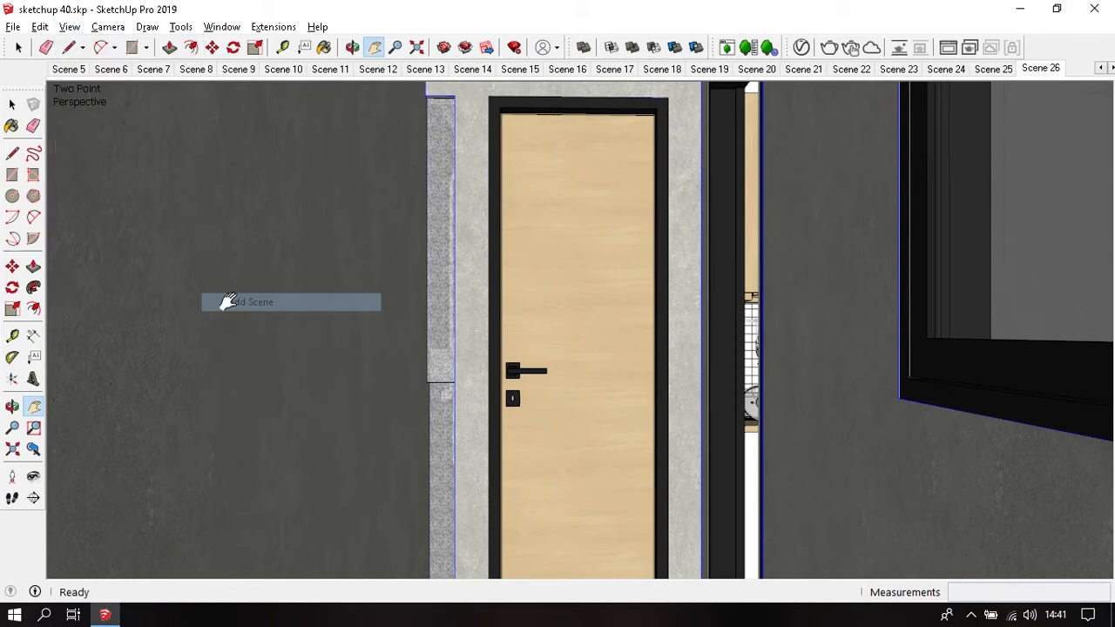
Step: Review the transitions from Scene 23 through Scene 26
left_click(903, 73)
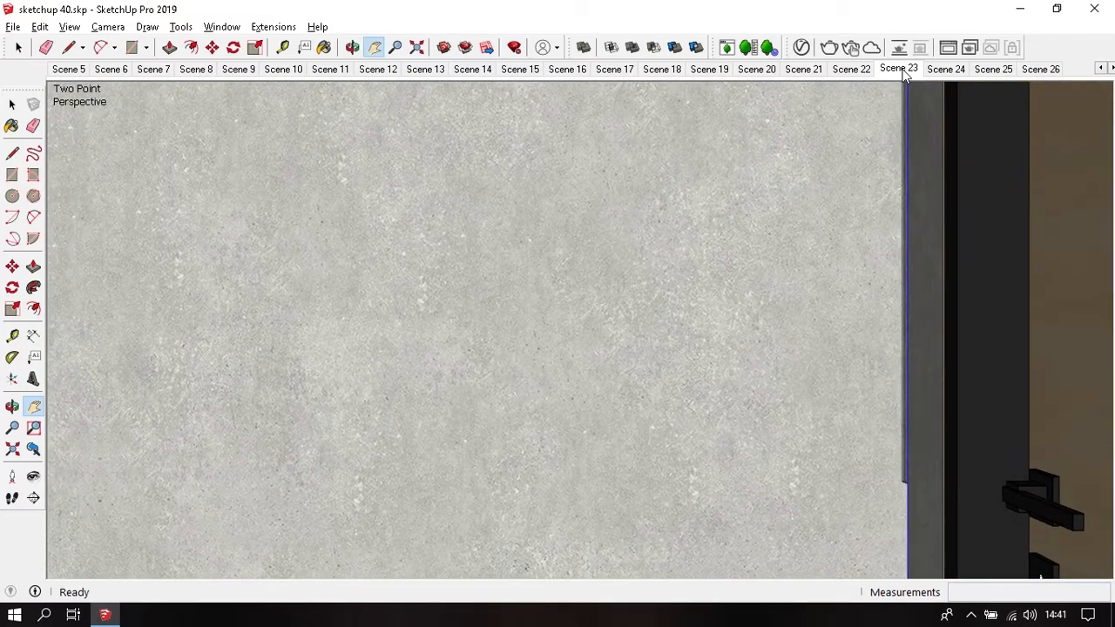
left_click(947, 70)
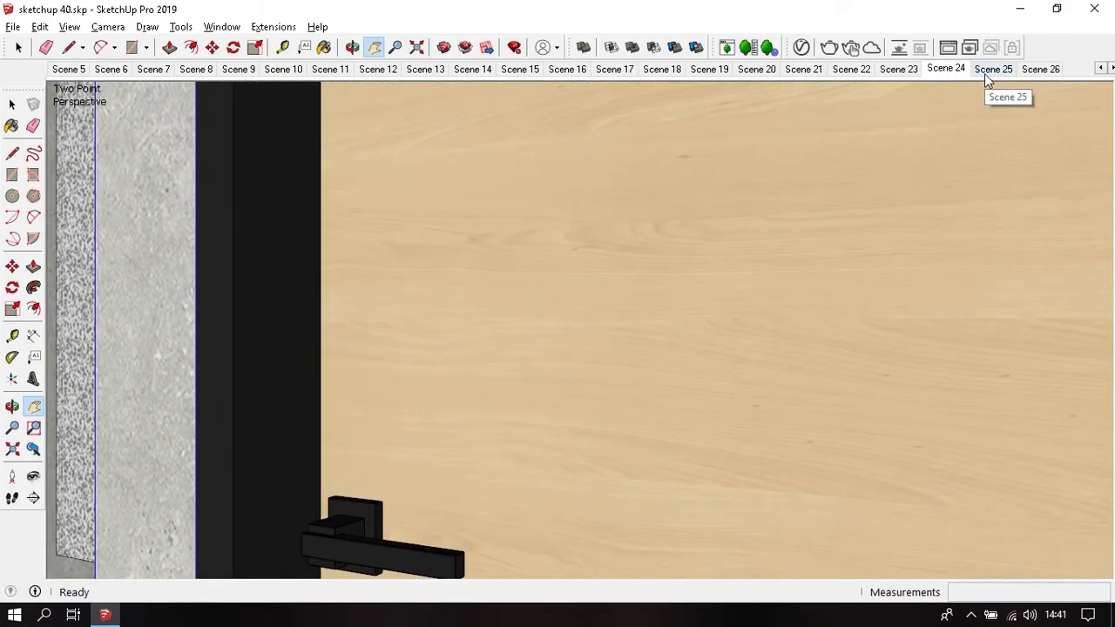
left_click(987, 77)
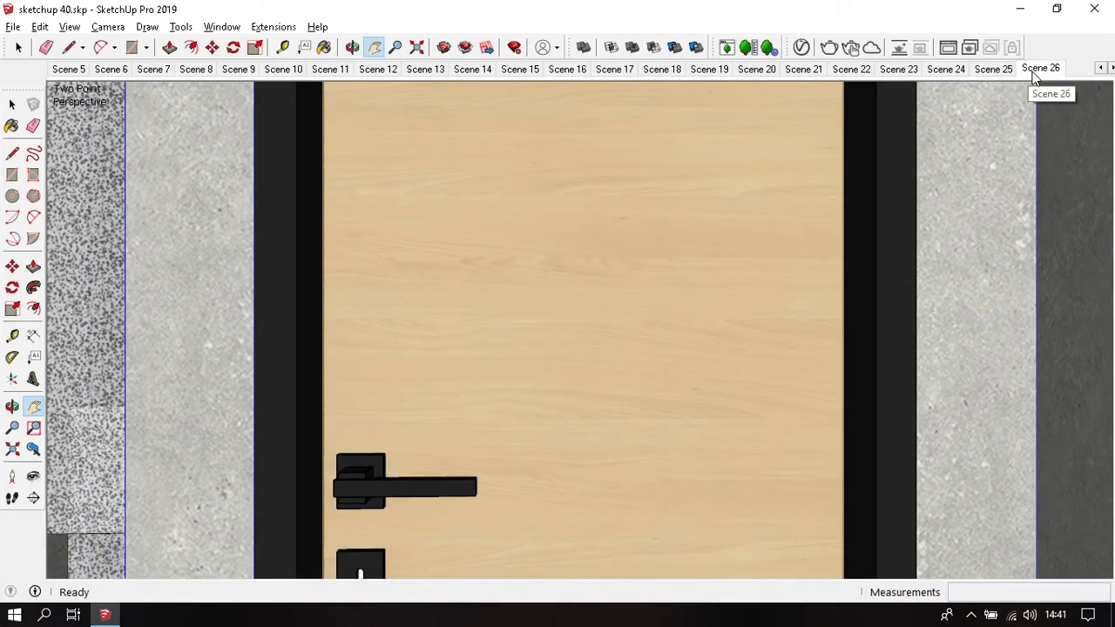
left_click(1037, 70)
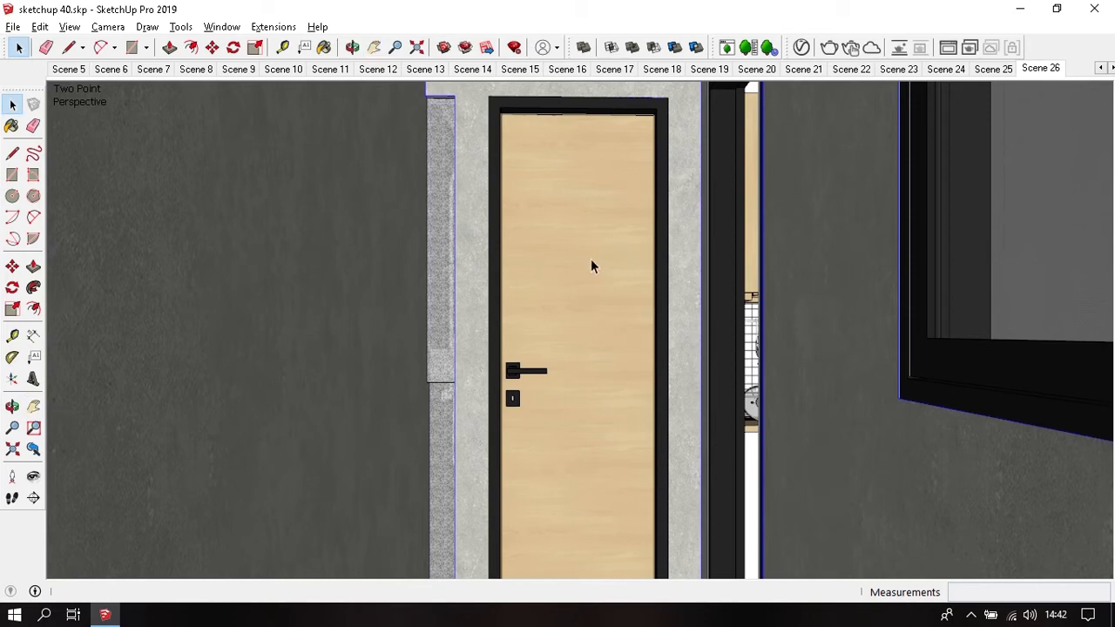
Step: Hide layer p12, keep layer p13 with the partly open bathroom door visible, and add the state as a twenty-seventh scene
key("b")
left_click(929, 228)
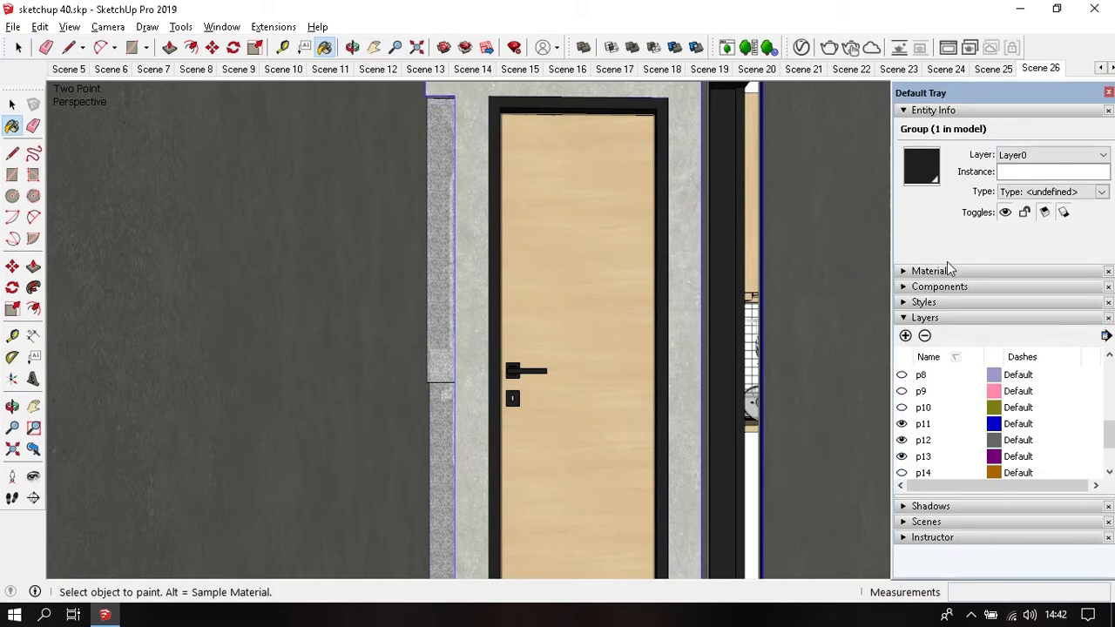
scroll(940, 402, "down", 1)
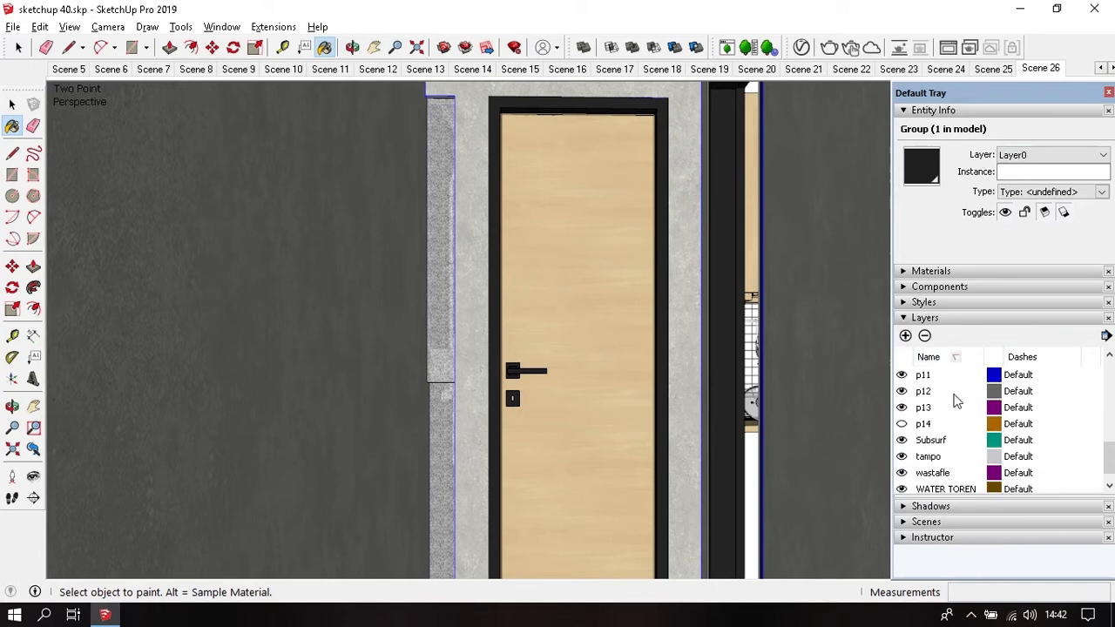
left_click(904, 407)
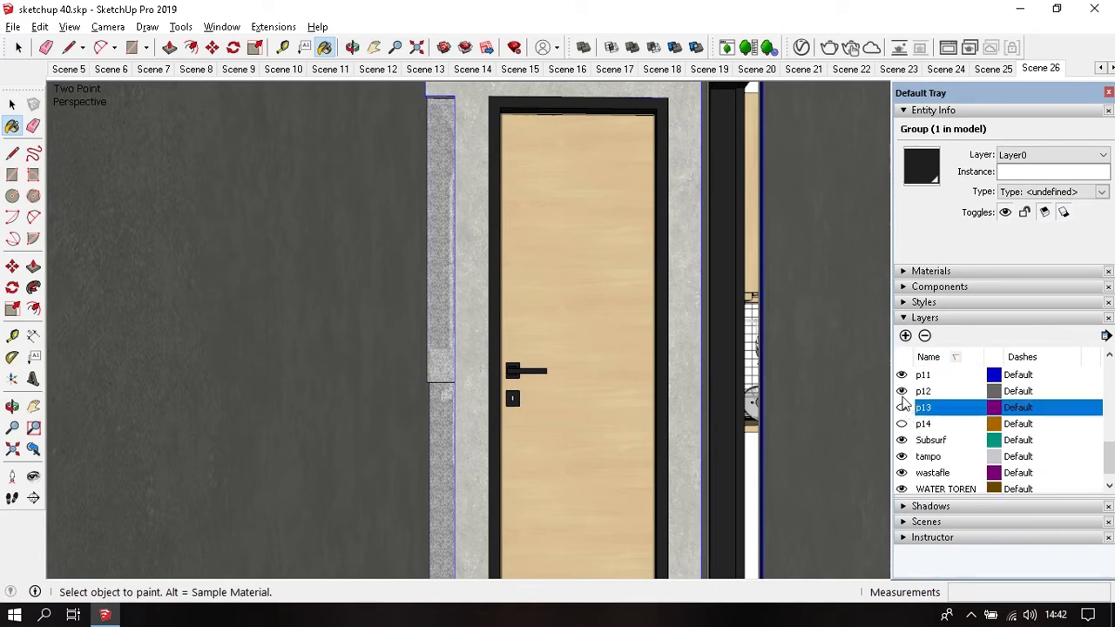
left_click(902, 393)
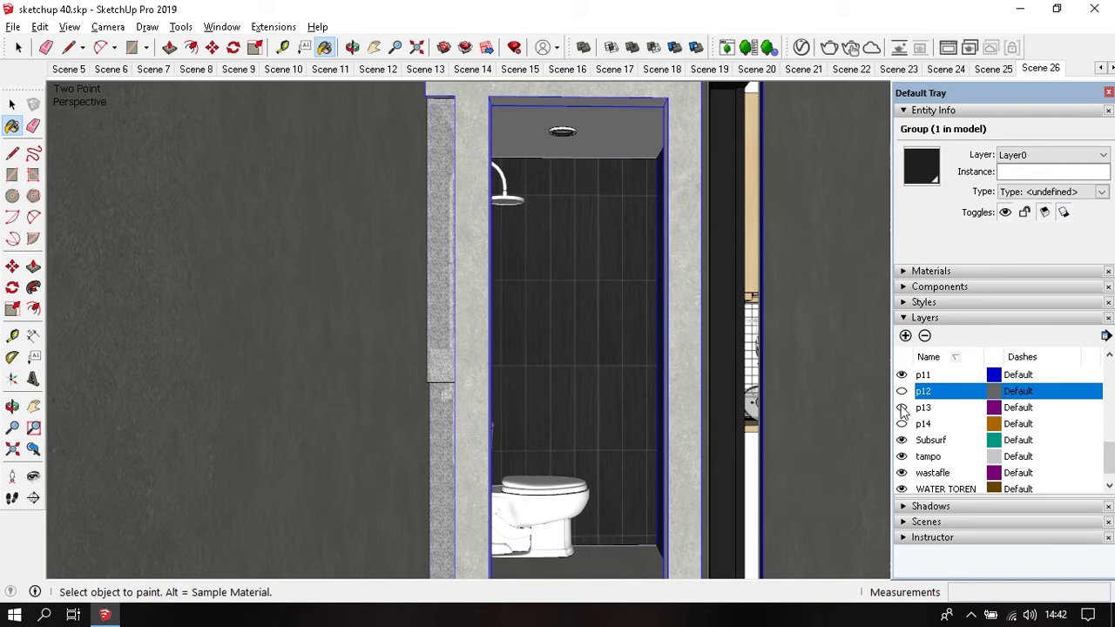
left_click(902, 408)
left_click(69, 27)
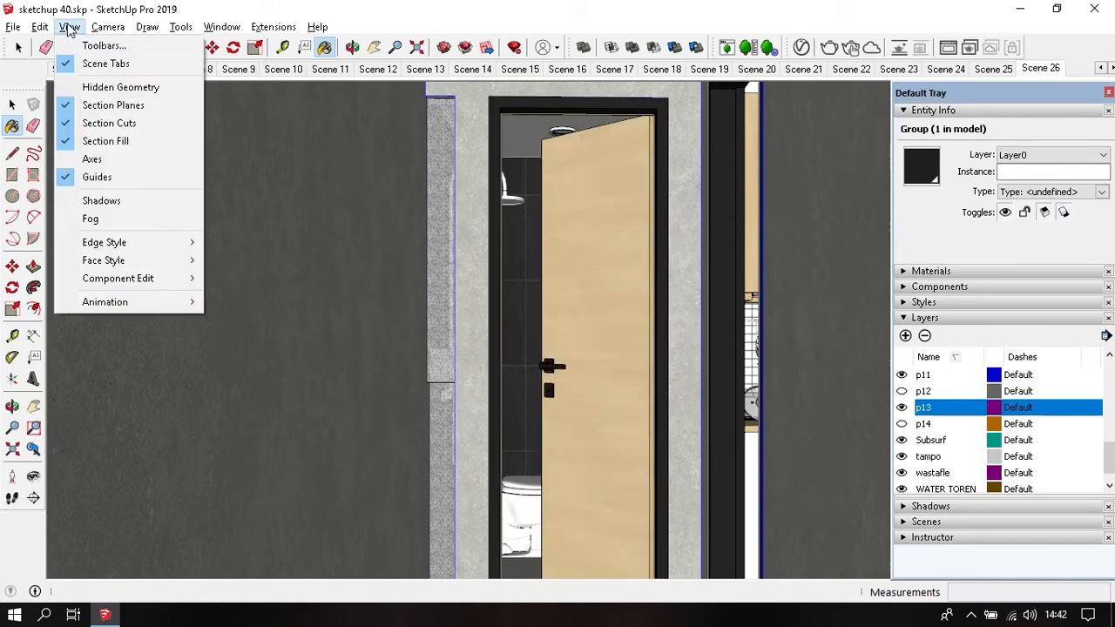
left_click(231, 304)
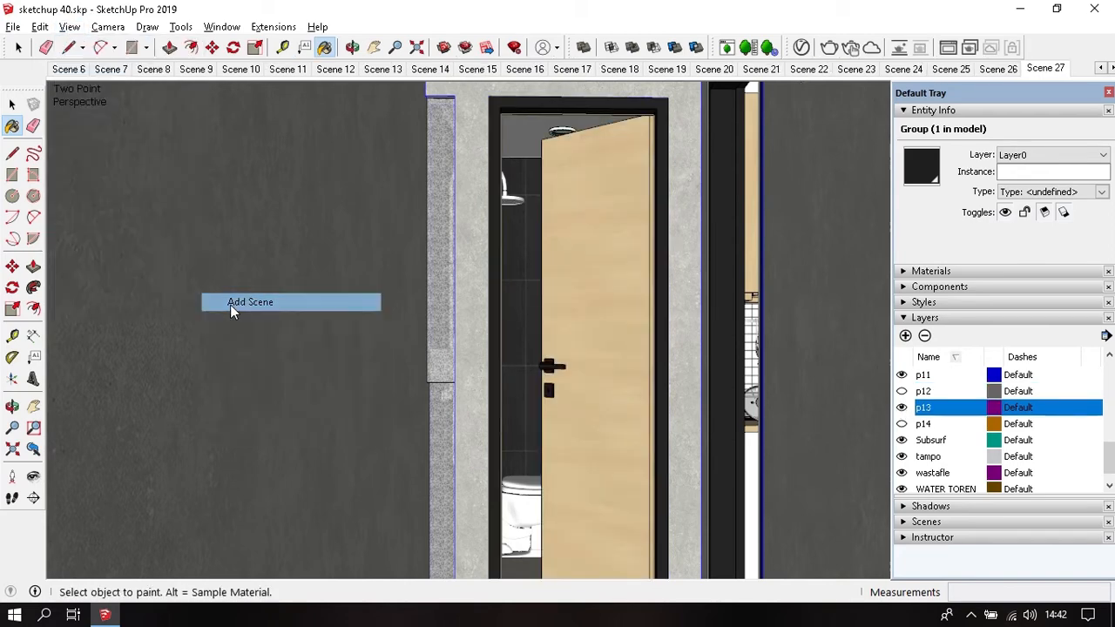
Step: Hide layer p13, show layer p14 with the fully open bathroom door, and add the state as a twenty-eighth scene
left_click(902, 407)
left_click(902, 423)
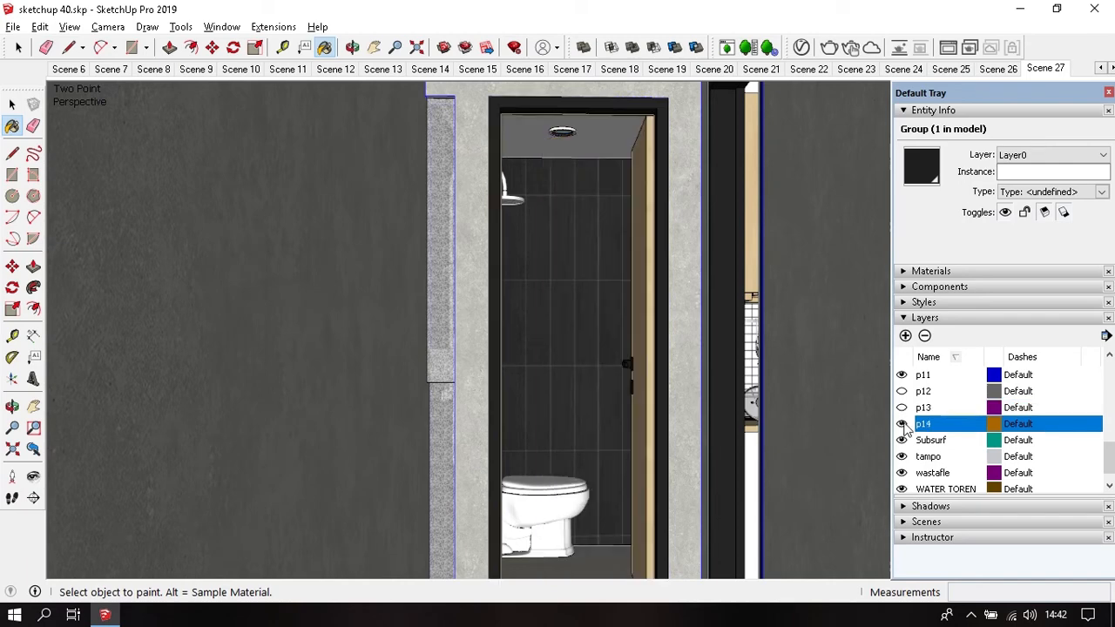
left_click(69, 27)
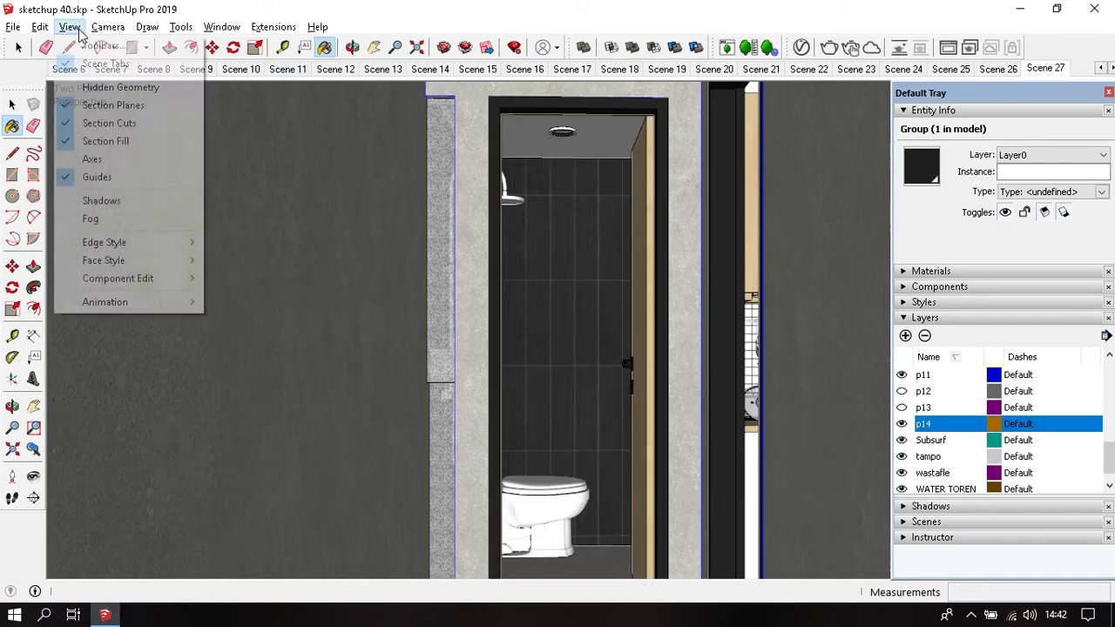
left_click(211, 304)
key("space")
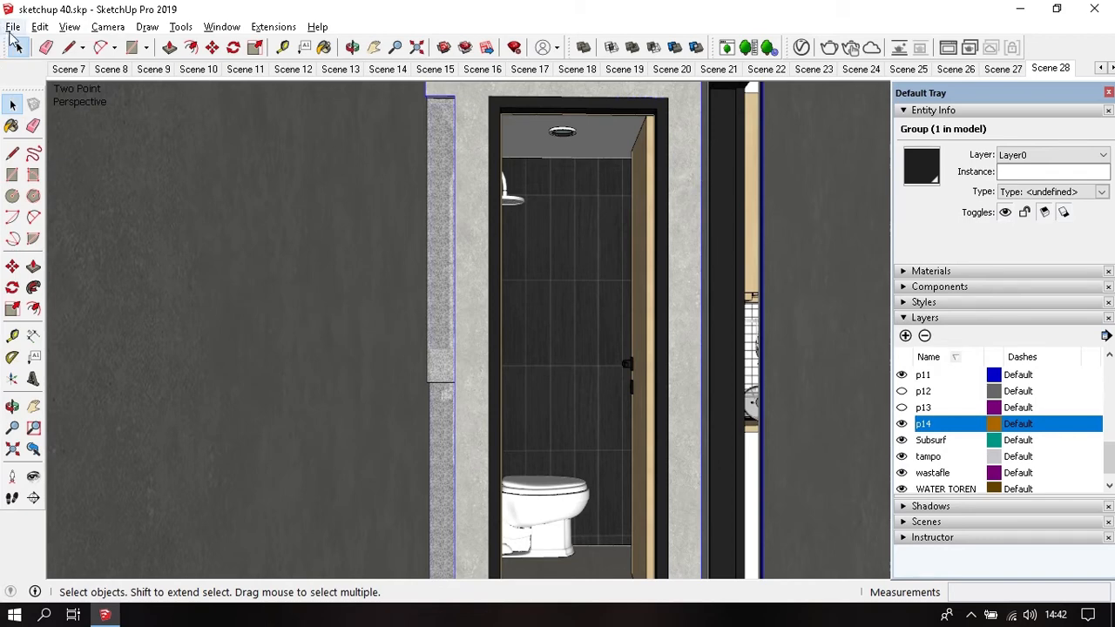
Step: Set up a video animation export to the Documents folder as sketchup 40.mp4 in H.264 codec/Mp4 format
left_click(13, 27)
mouse_move(149, 300)
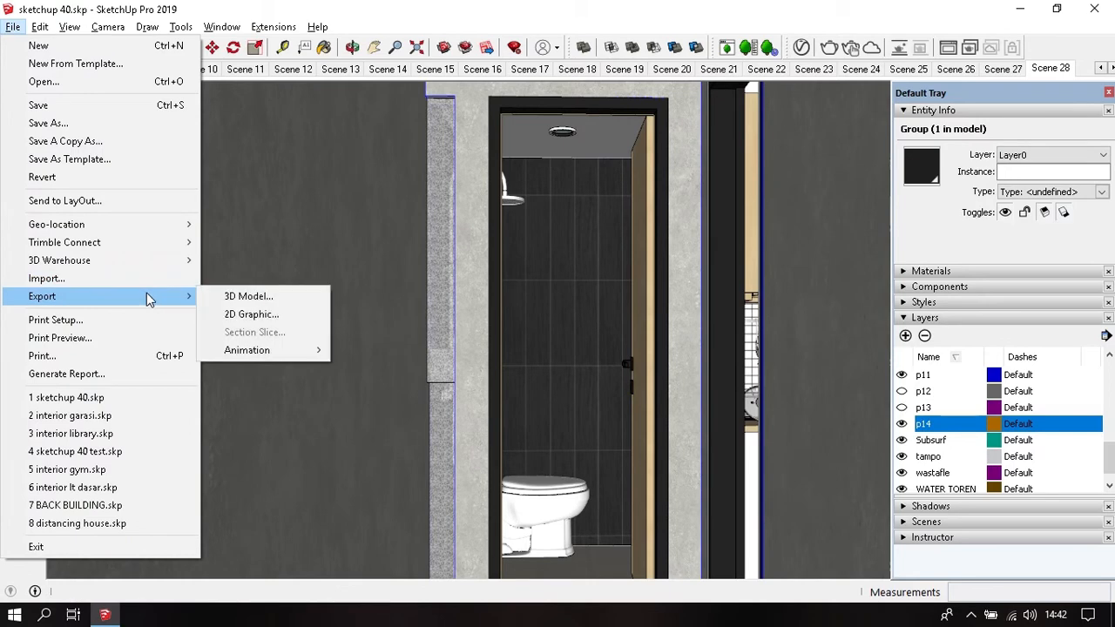
mouse_move(311, 351)
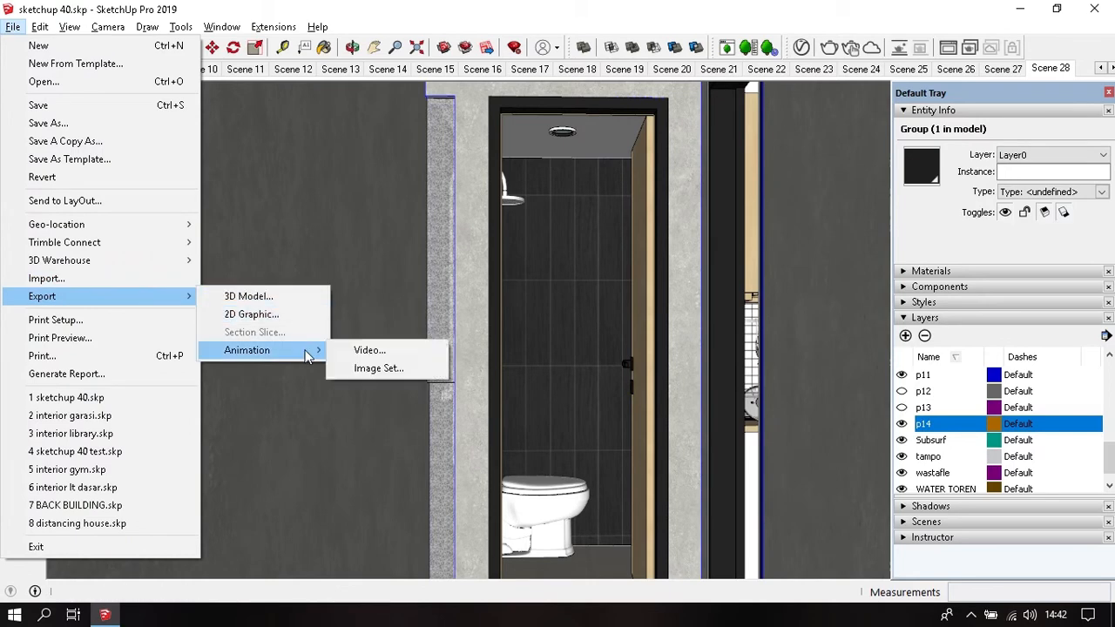
left_click(366, 350)
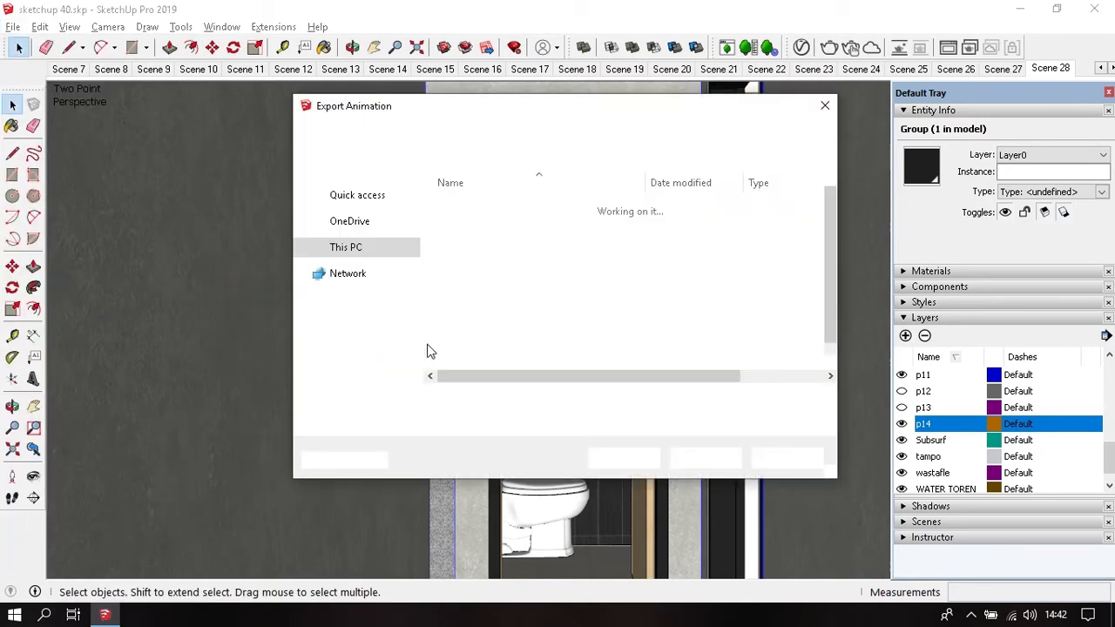
scroll(365, 303, "down", 1)
scroll(357, 296, "up", 3)
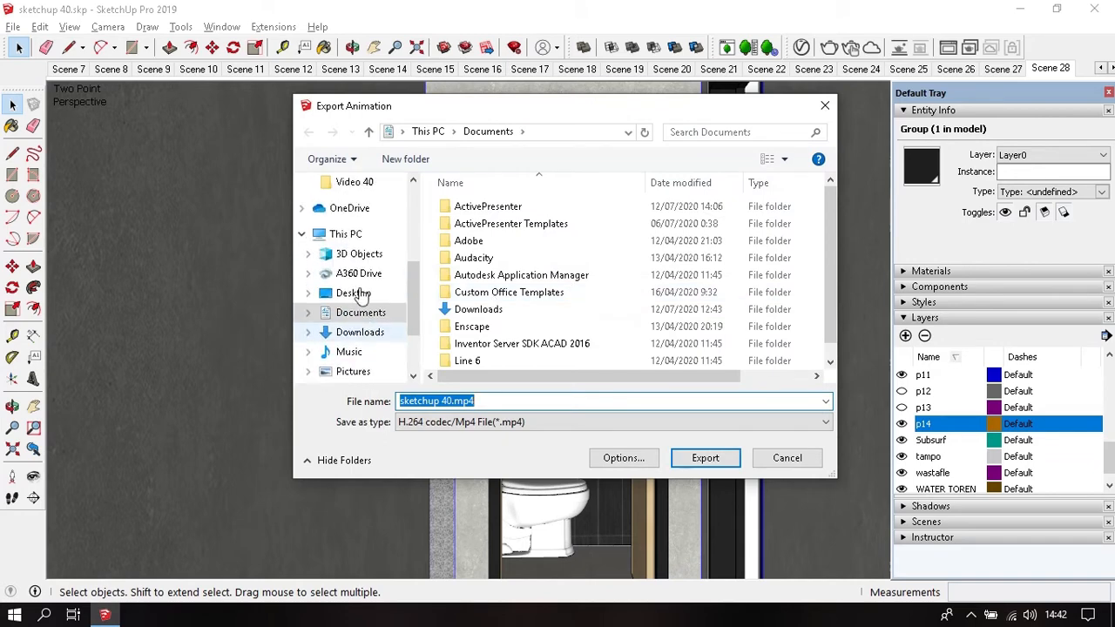
scroll(360, 297, "down", 3)
scroll(360, 297, "up", 4)
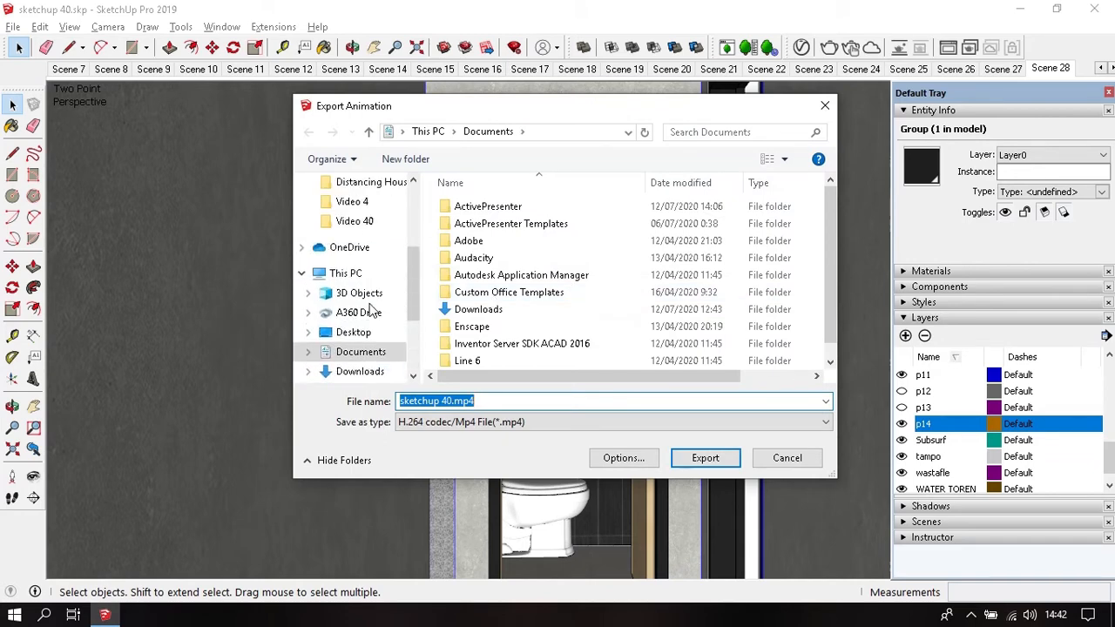
left_click(562, 425)
left_click(561, 425)
Step: Accept the 1080p Full HD, 30 frames/second export options with looping and anti-aliasing, and export the animation
left_click(633, 458)
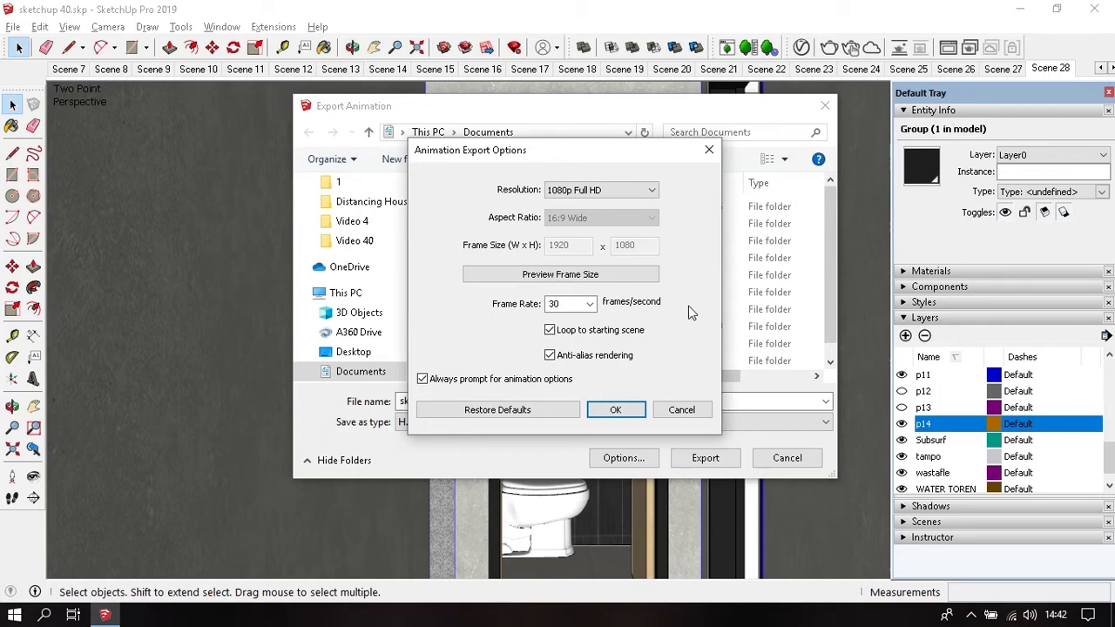
left_click(632, 410)
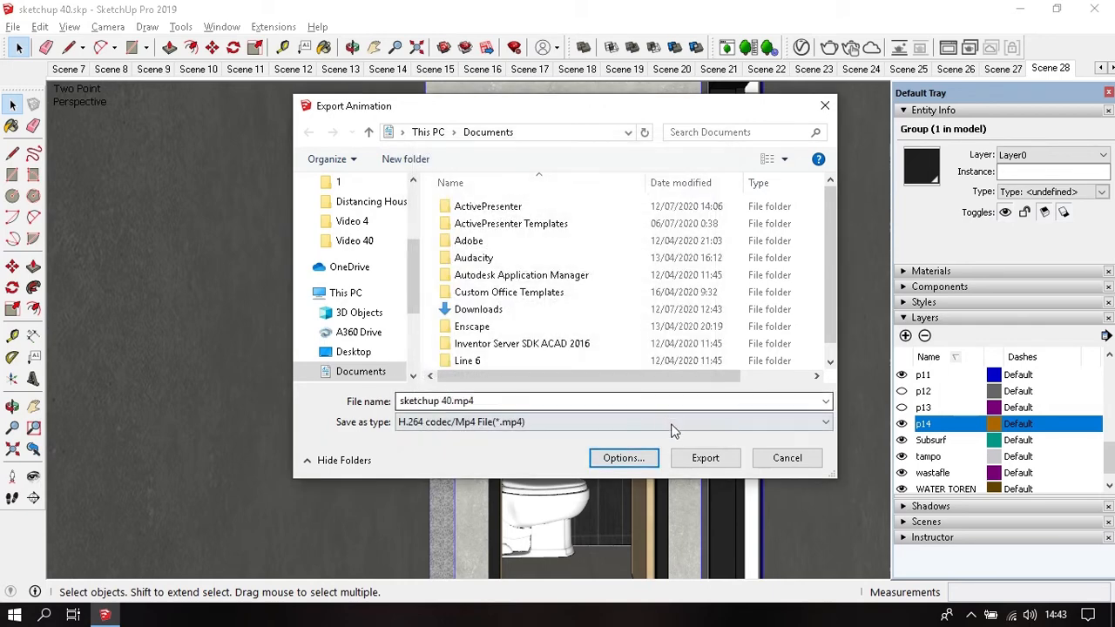
left_click(705, 459)
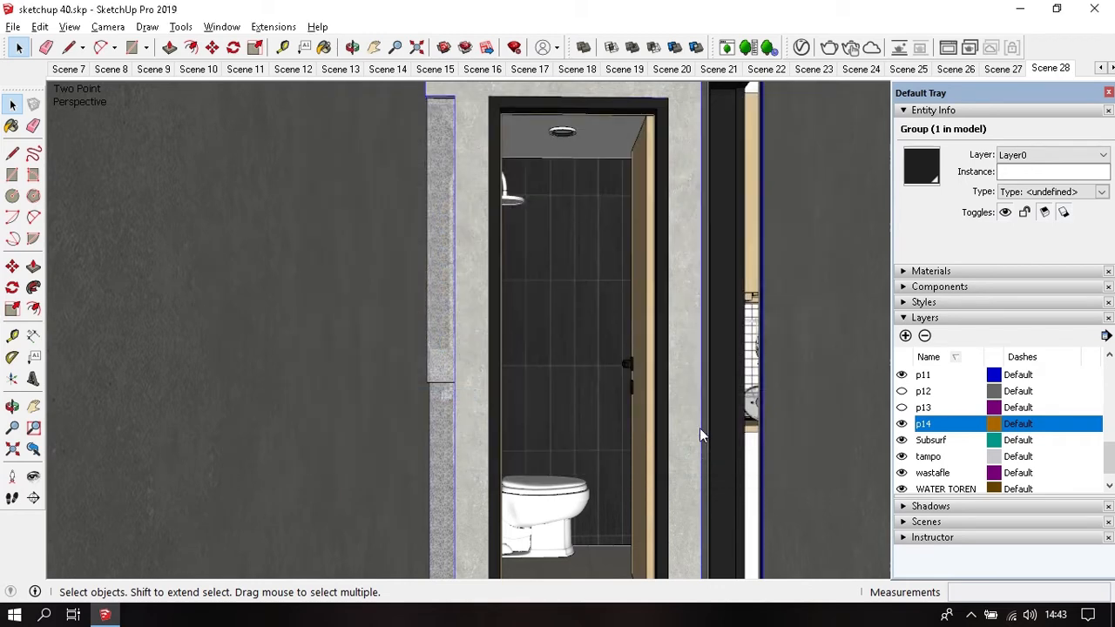